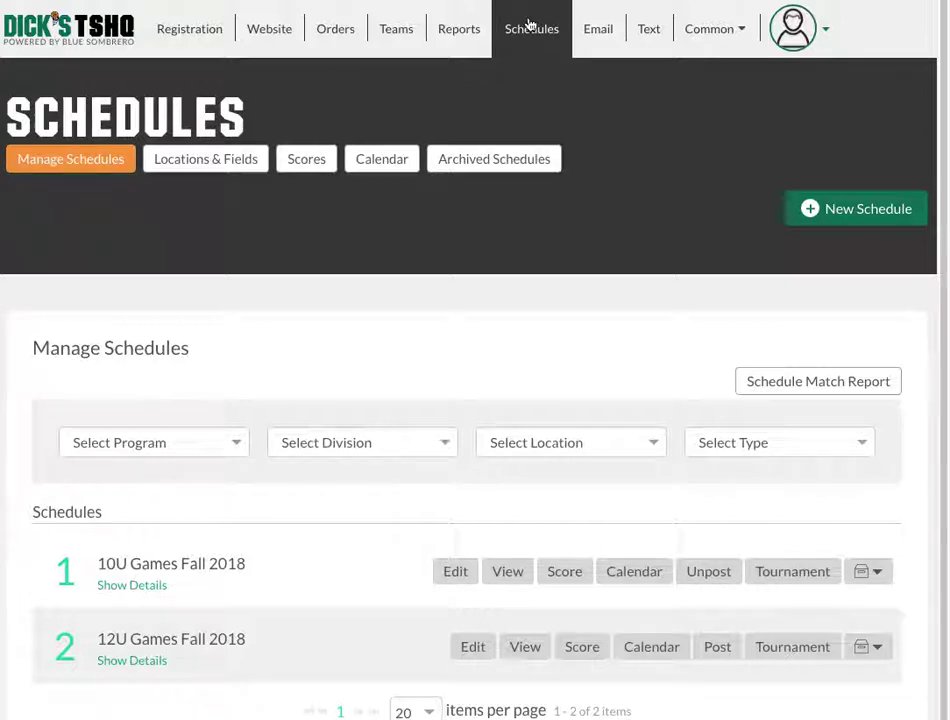
Reload the schedule list and begin a new schedule from Manage Schedules.
click(463, 30)
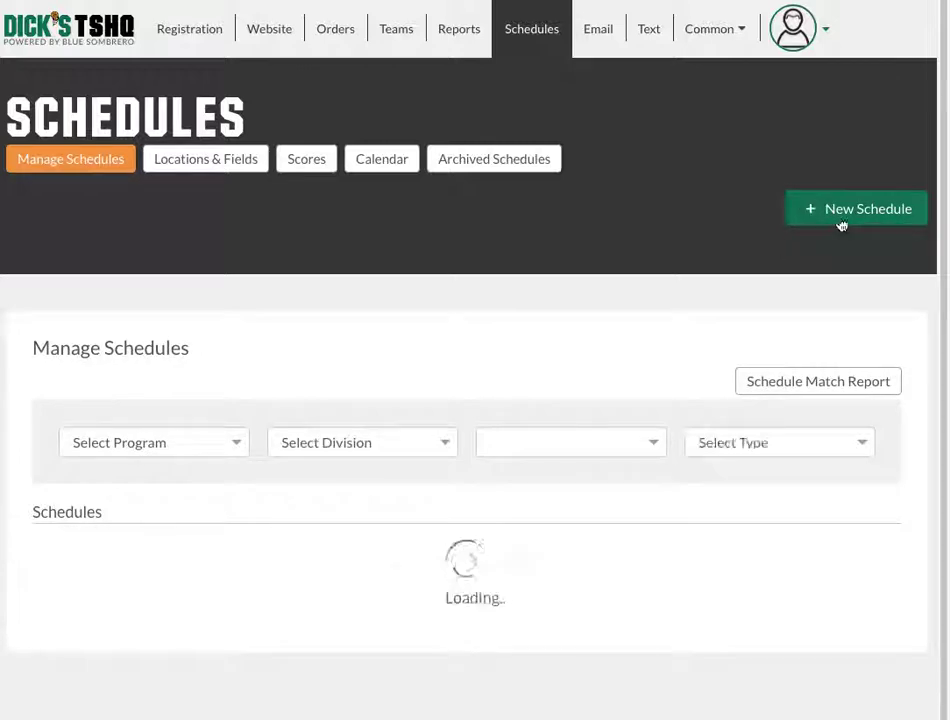
scroll(896, 206, down, 1)
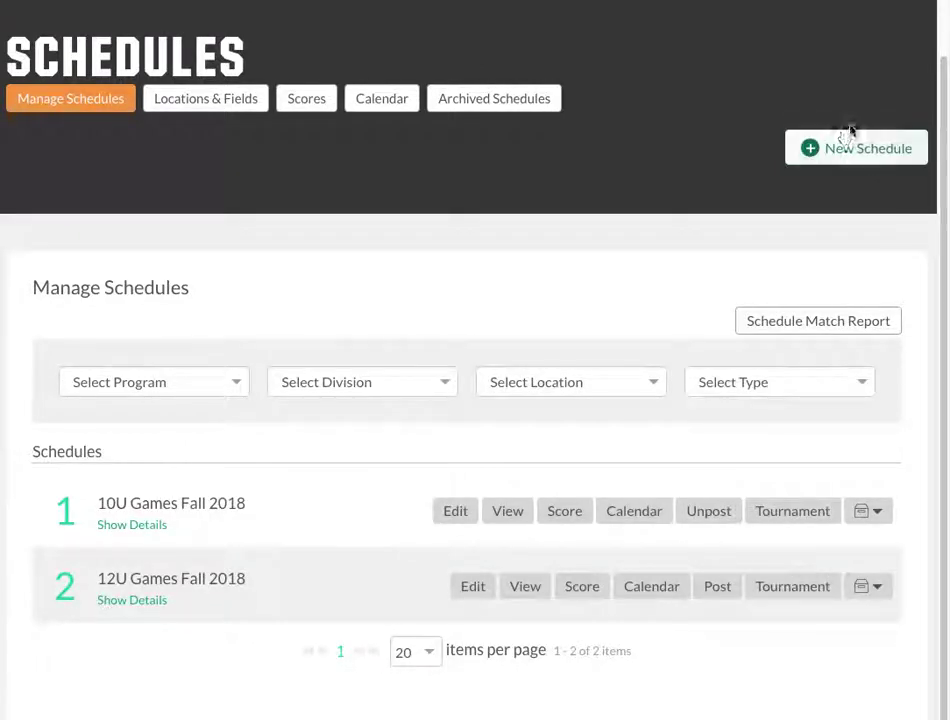
click(847, 156)
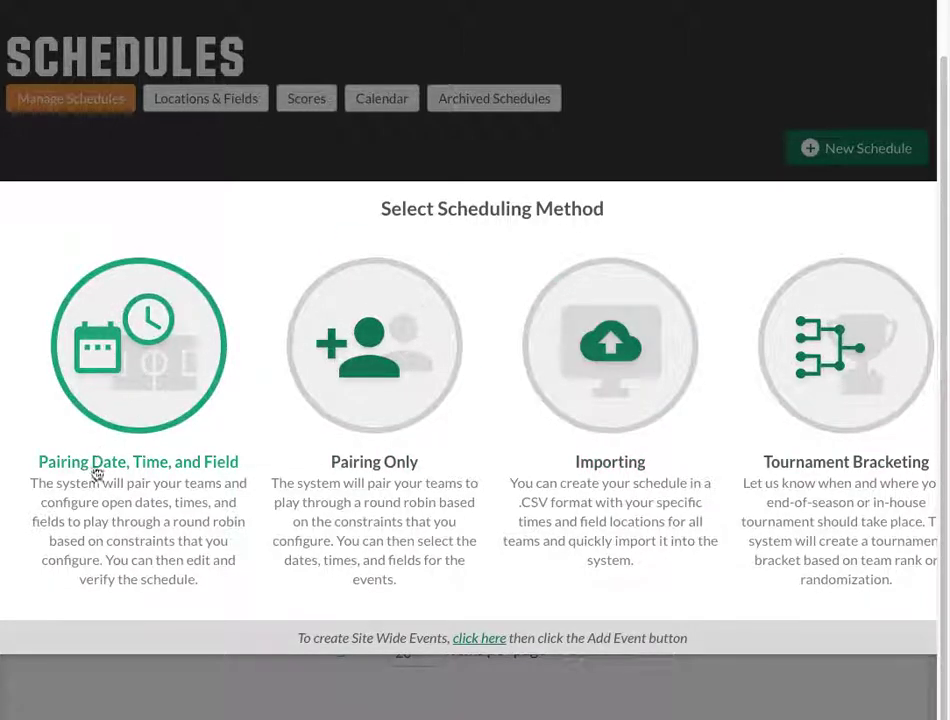
Choose the Pairing Date, Time, and Field method and name the schedule '8U Games Fall 2018'.
click(118, 340)
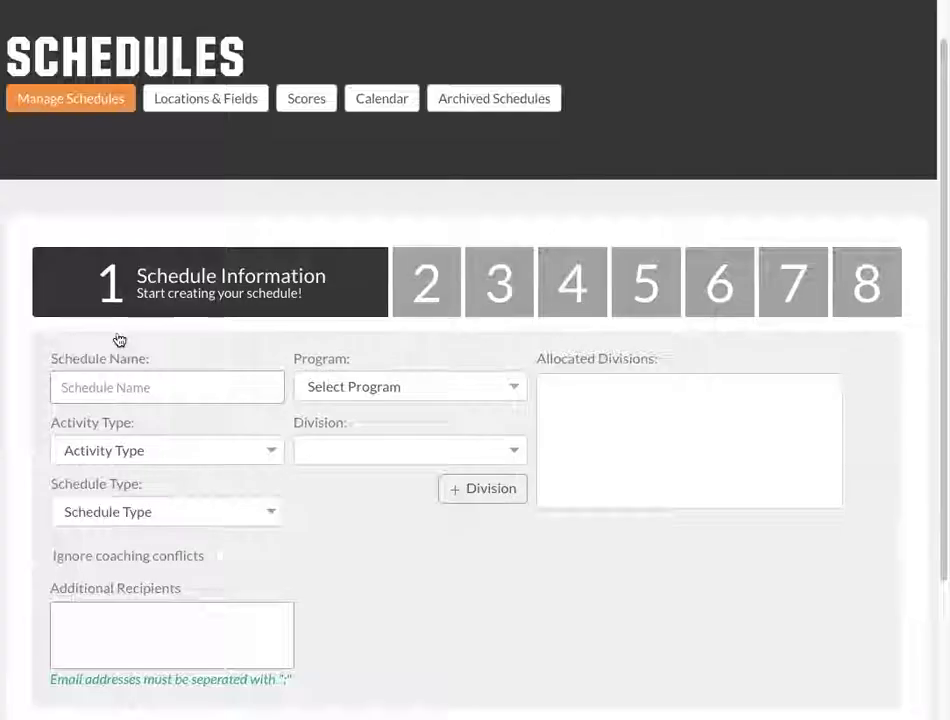
scroll(312, 324, down, 3)
scroll(381, 283, up, 1)
scroll(381, 283, up, 1)
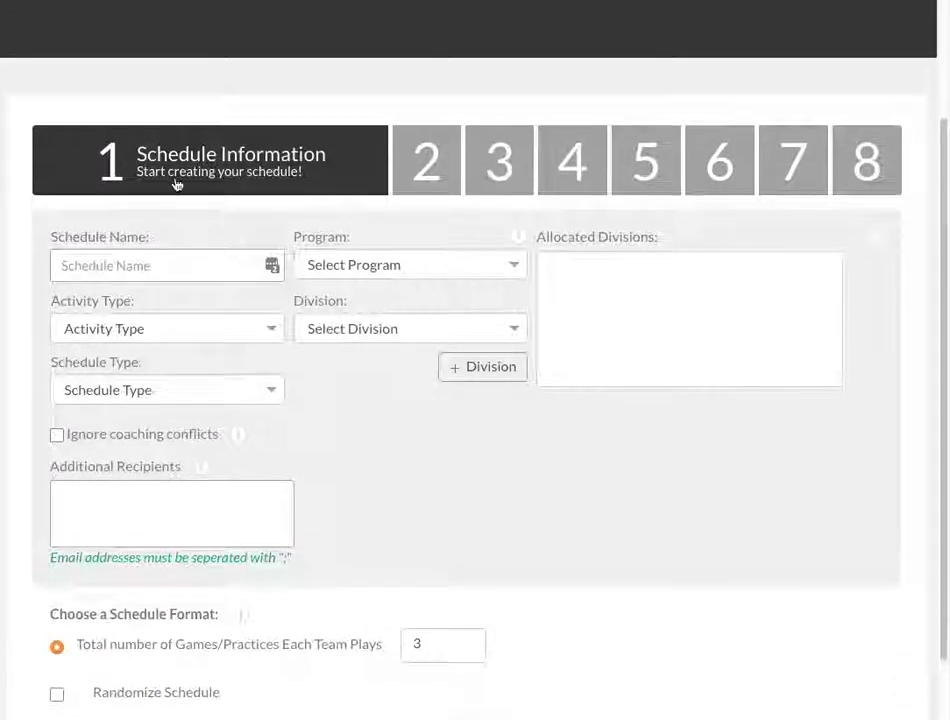
click(131, 260)
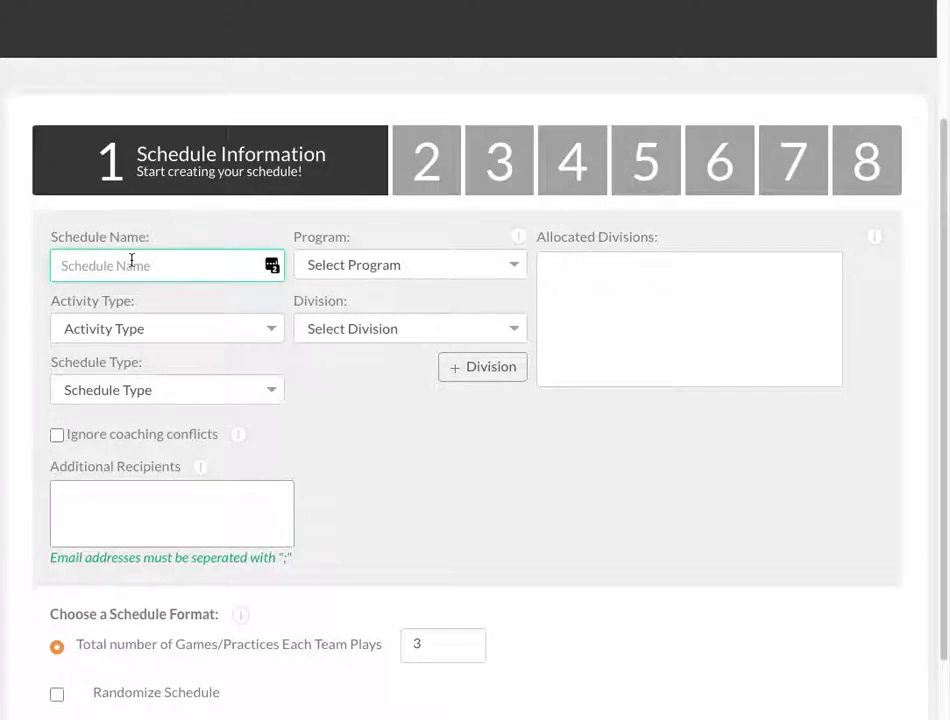
text(8U Games)
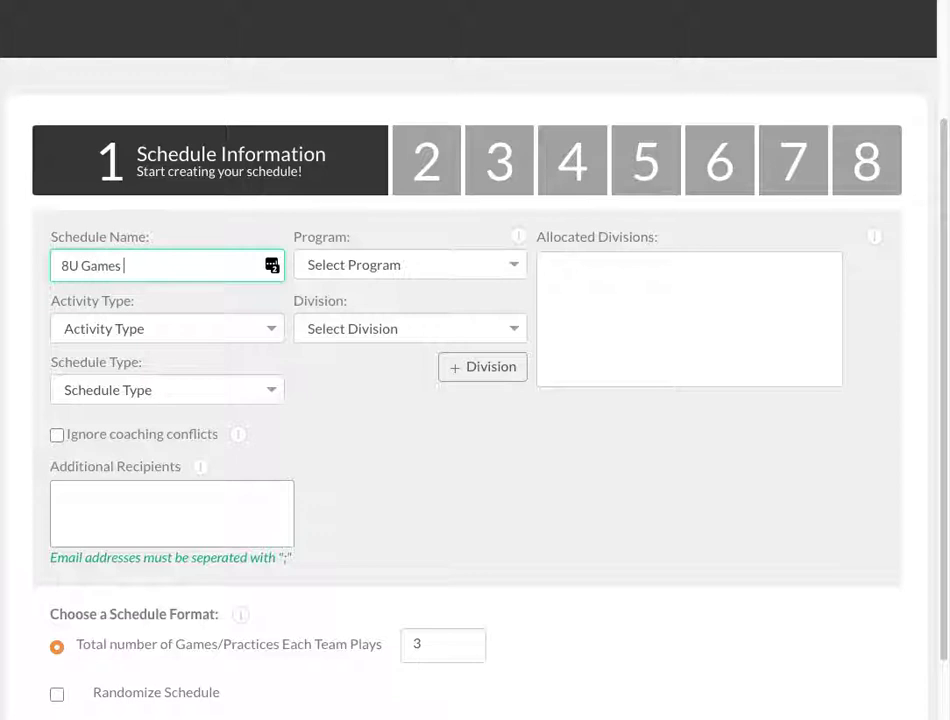
text( Fall 2018)
Select the 2018-2019 Fall & Spring Seasons program and allocate the 8U division.
click(325, 269)
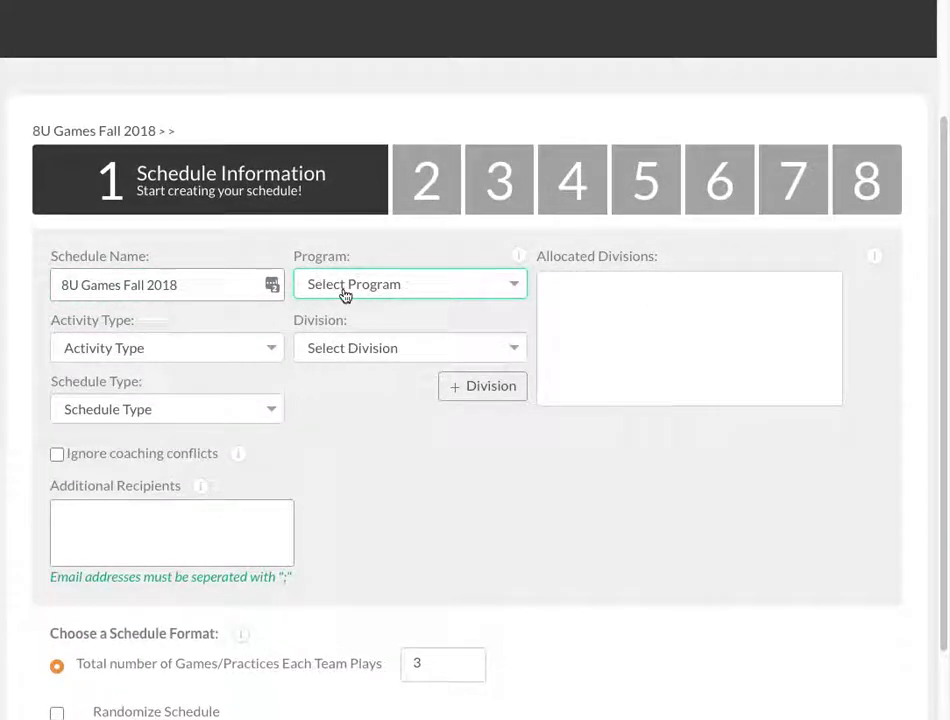
click(348, 288)
click(380, 347)
scroll(178, 339, down, 1)
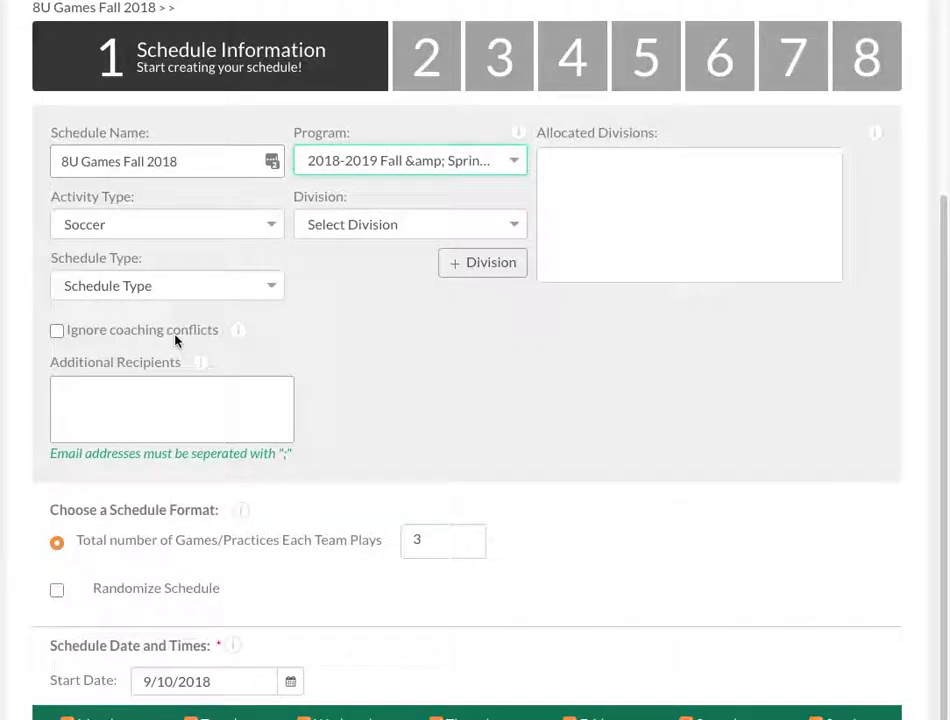
click(342, 227)
click(362, 400)
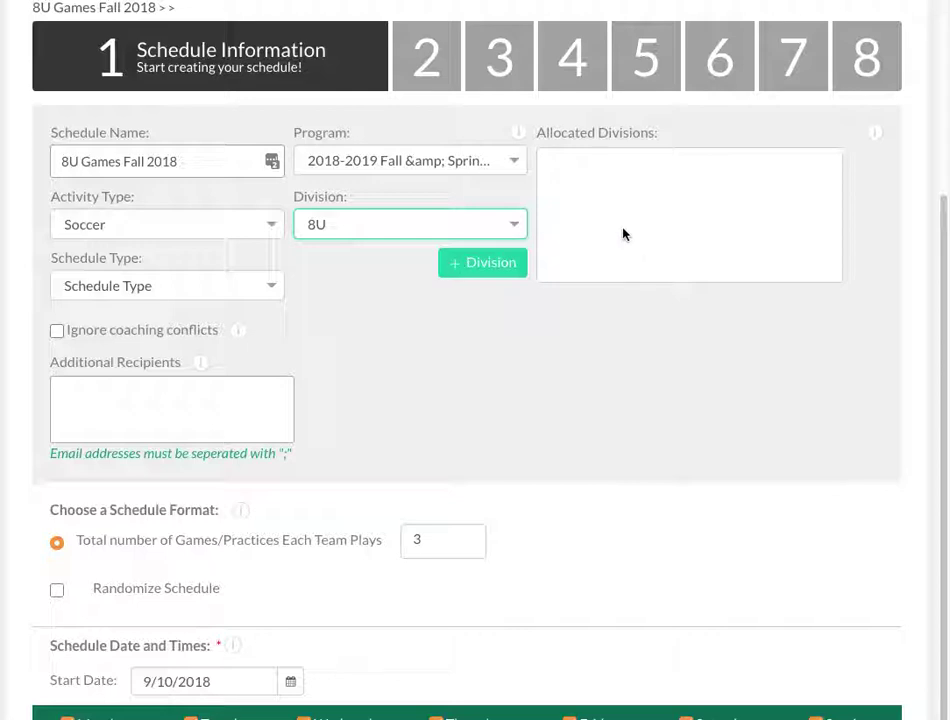
click(482, 270)
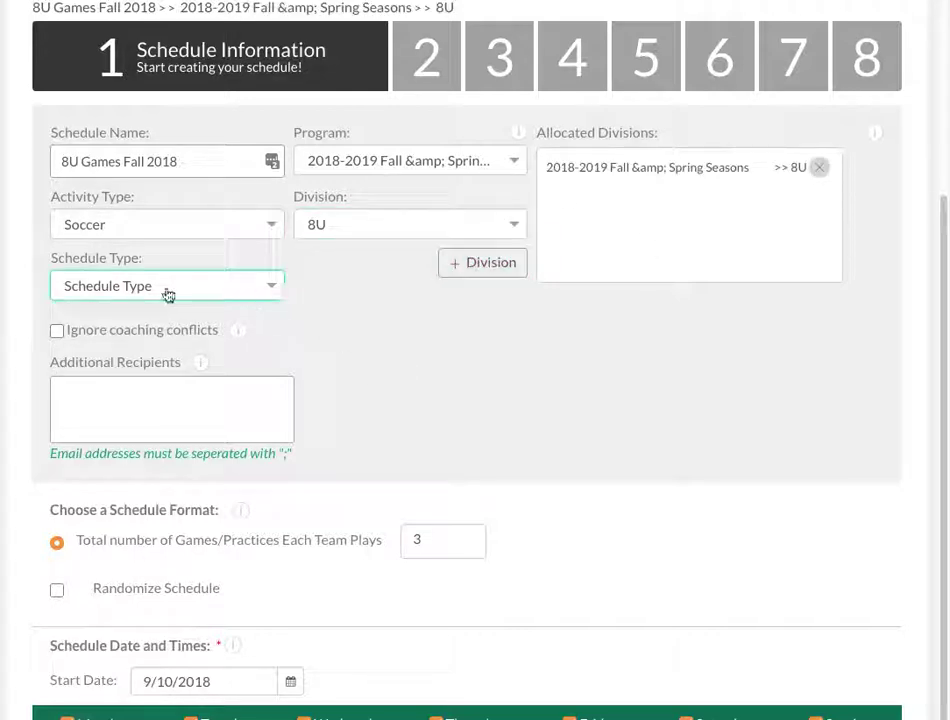
Set the schedule type to Games and turn off game notification reminders.
click(129, 286)
click(162, 346)
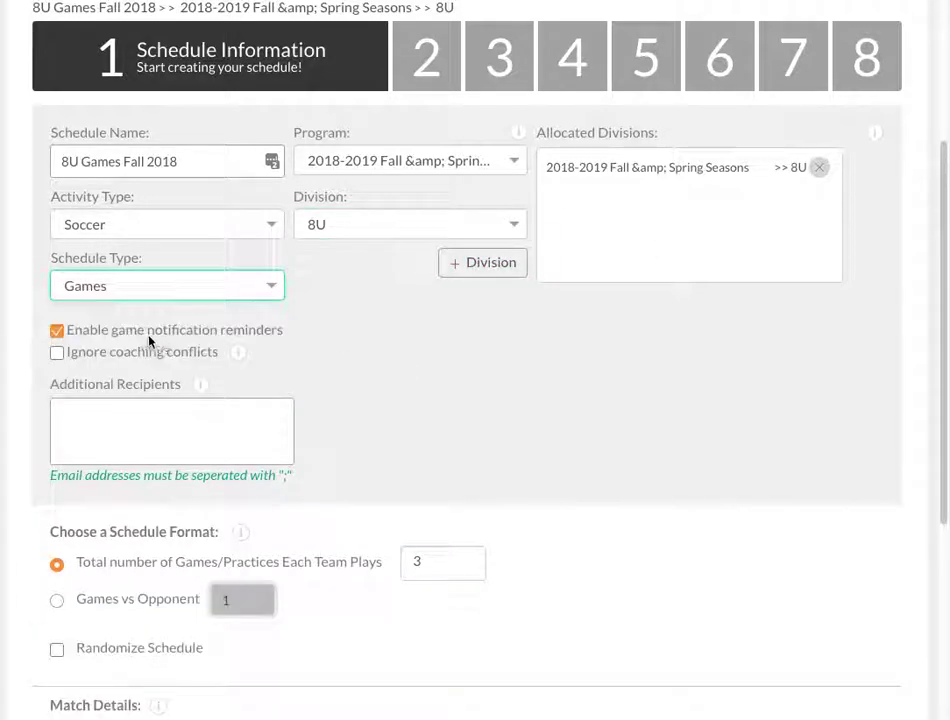
click(57, 331)
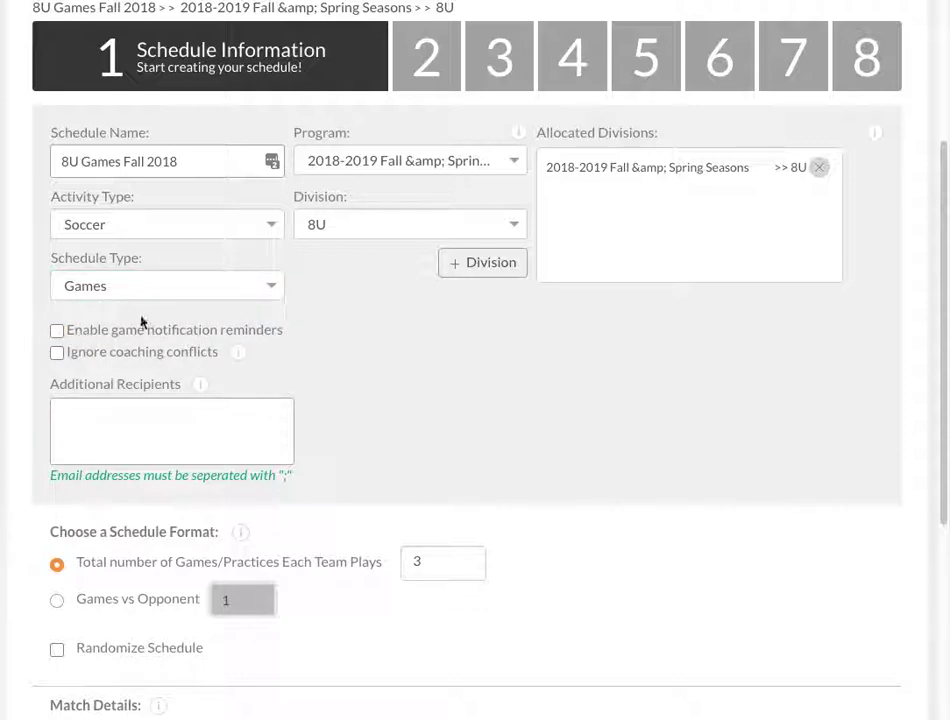
scroll(240, 390, down, 2)
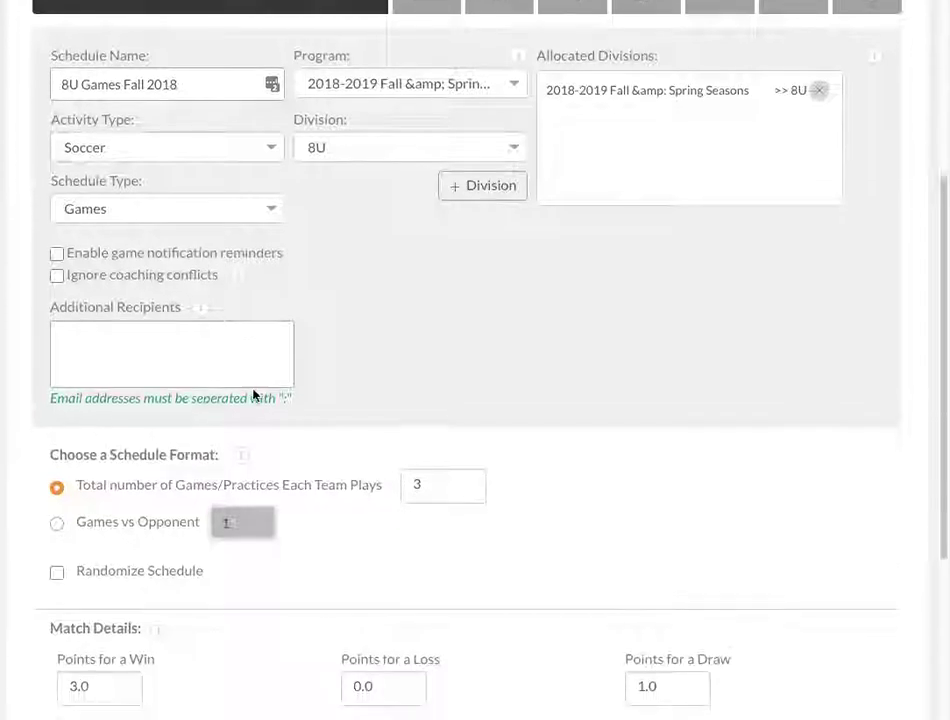
Set the number of games per team to 7.
scroll(392, 371, down, 3)
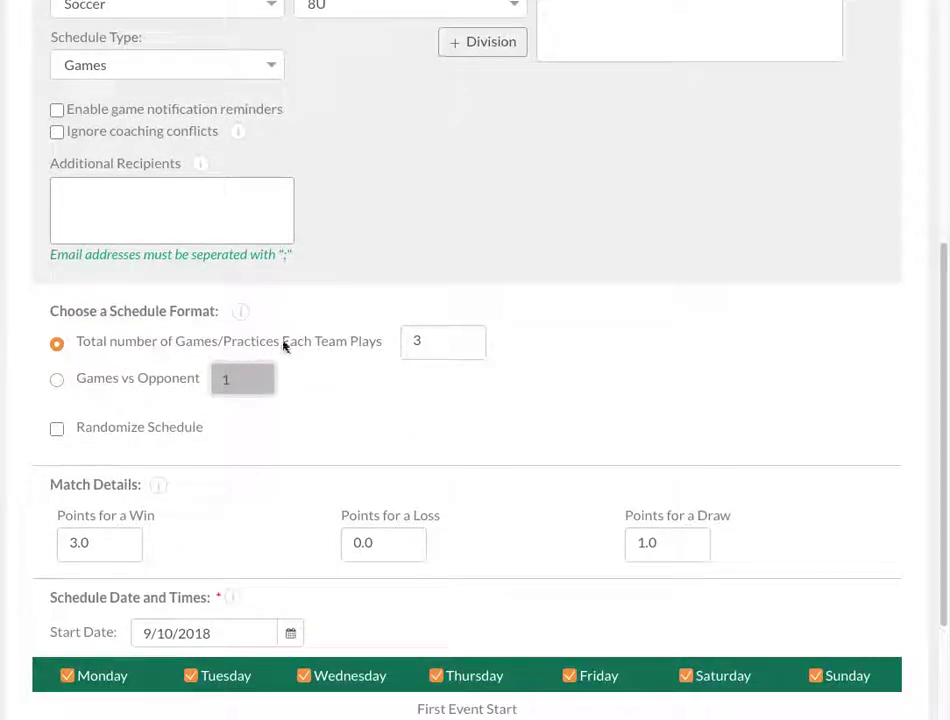
double_click(435, 343)
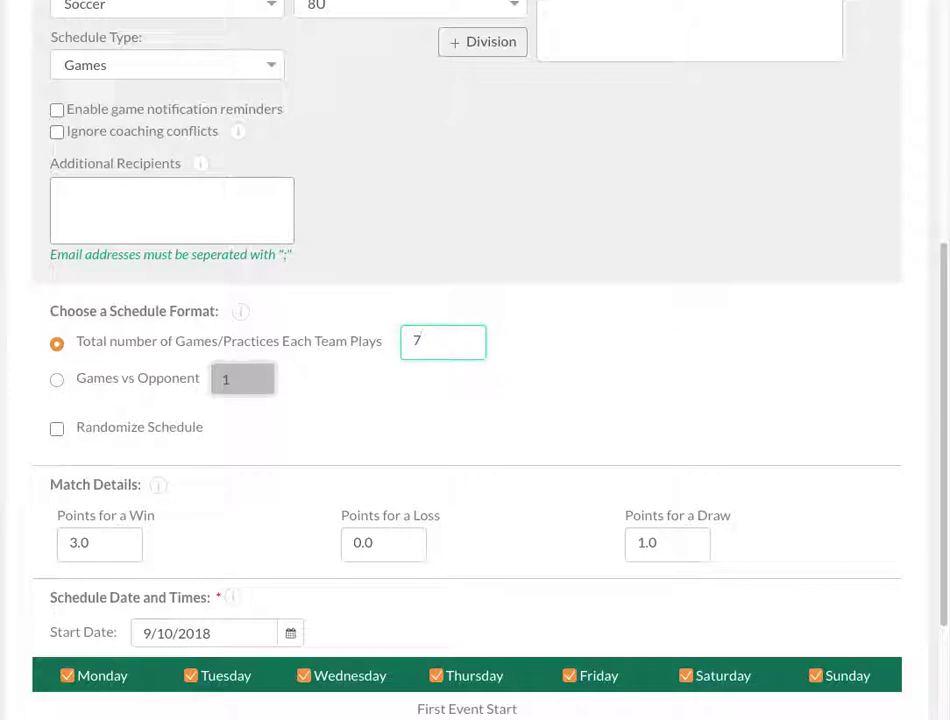
click(390, 413)
Uncheck Monday through Friday and Sunday so games fall on Saturdays only.
scroll(390, 415, down, 2)
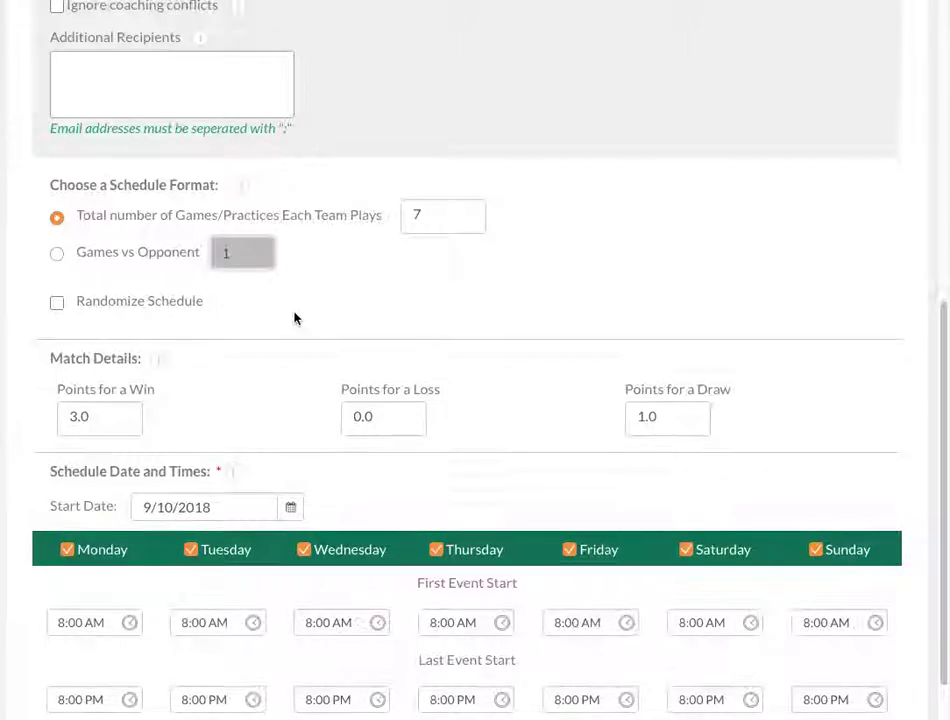
scroll(295, 318, down, 2)
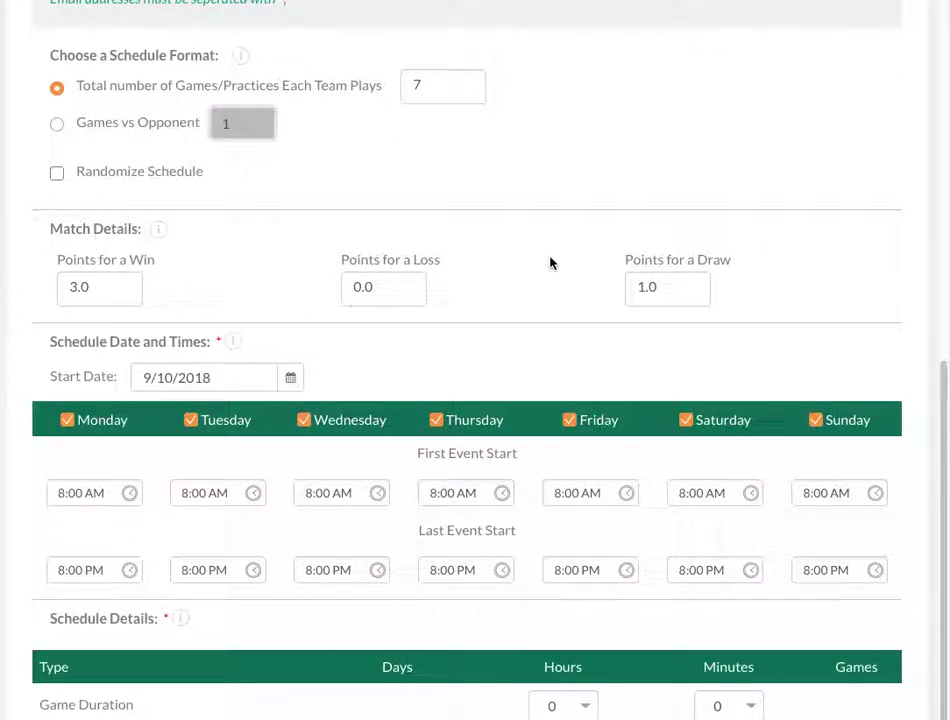
scroll(333, 377, down, 1)
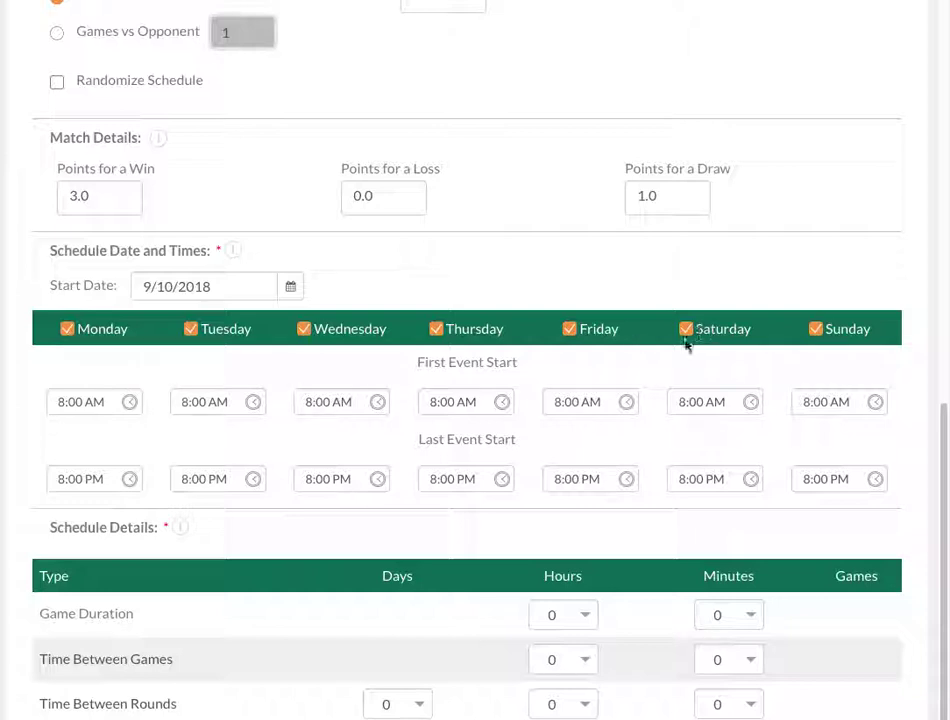
click(67, 328)
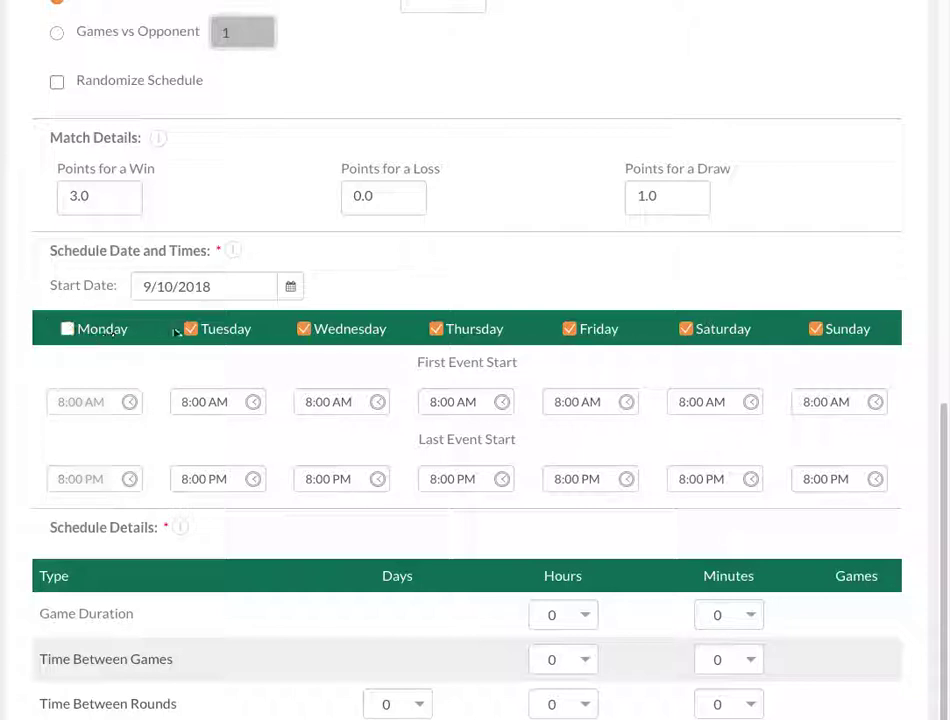
click(190, 328)
click(378, 335)
click(440, 330)
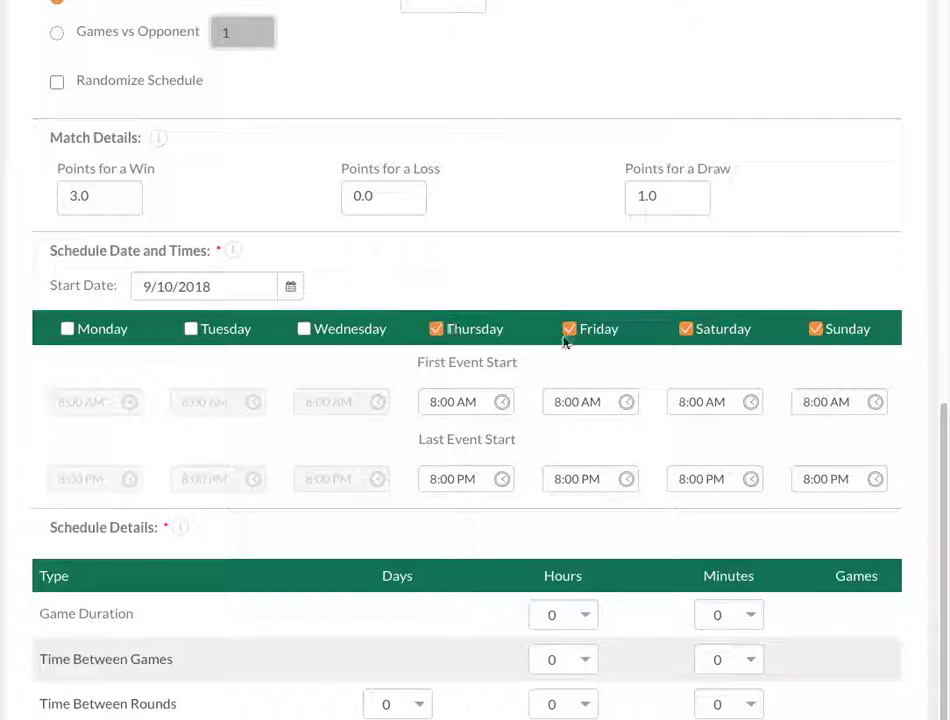
click(571, 333)
click(848, 330)
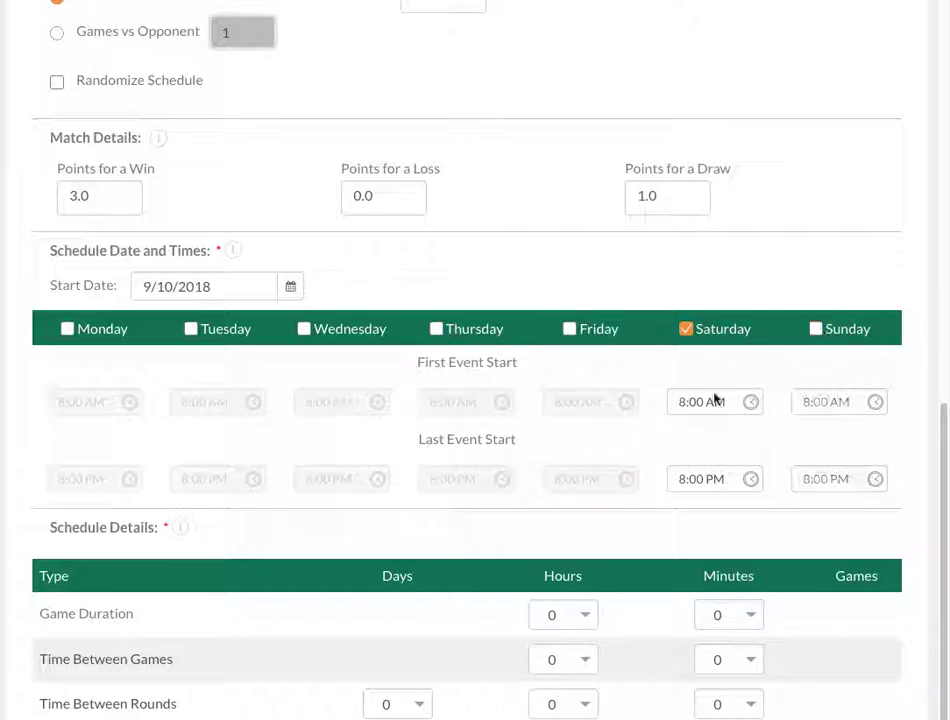
Set Saturday's first event start time to 10:00 AM.
click(679, 401)
key(Delete)
text(10)
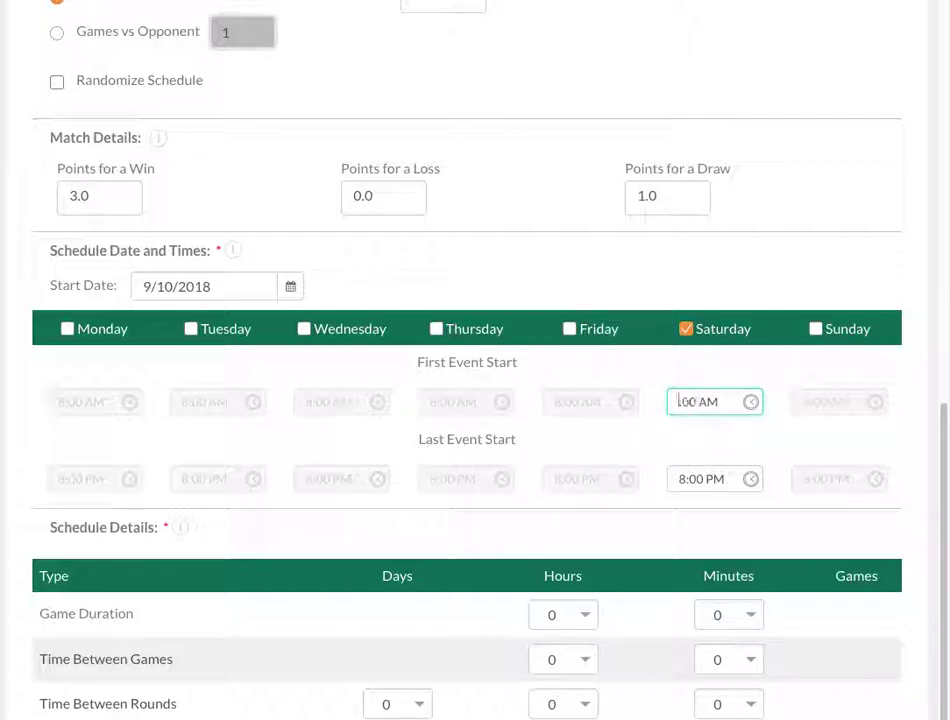
click(676, 478)
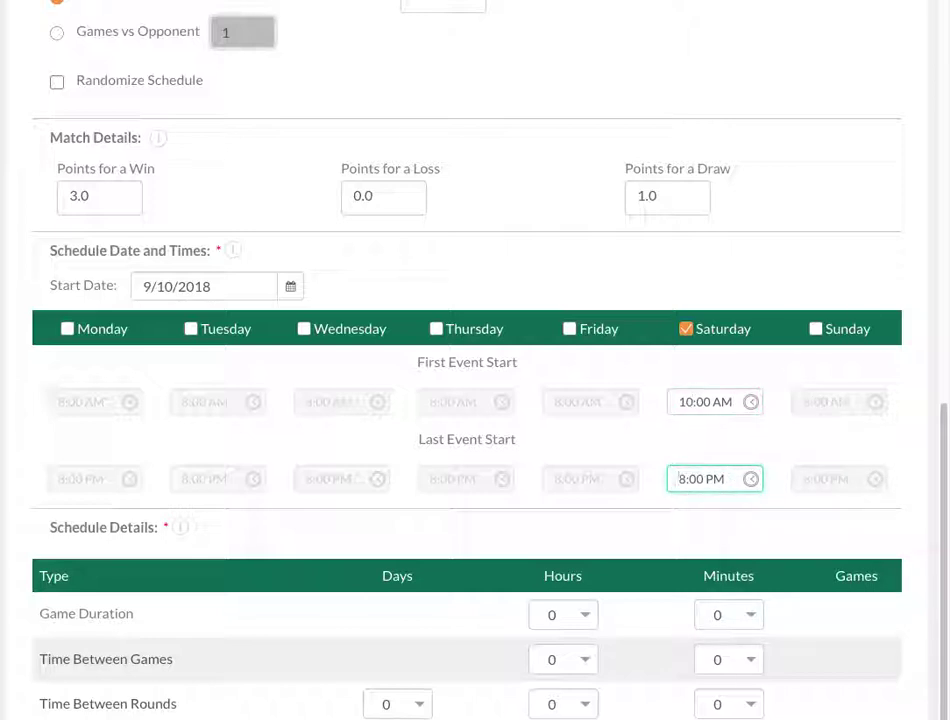
key(super+Tab)
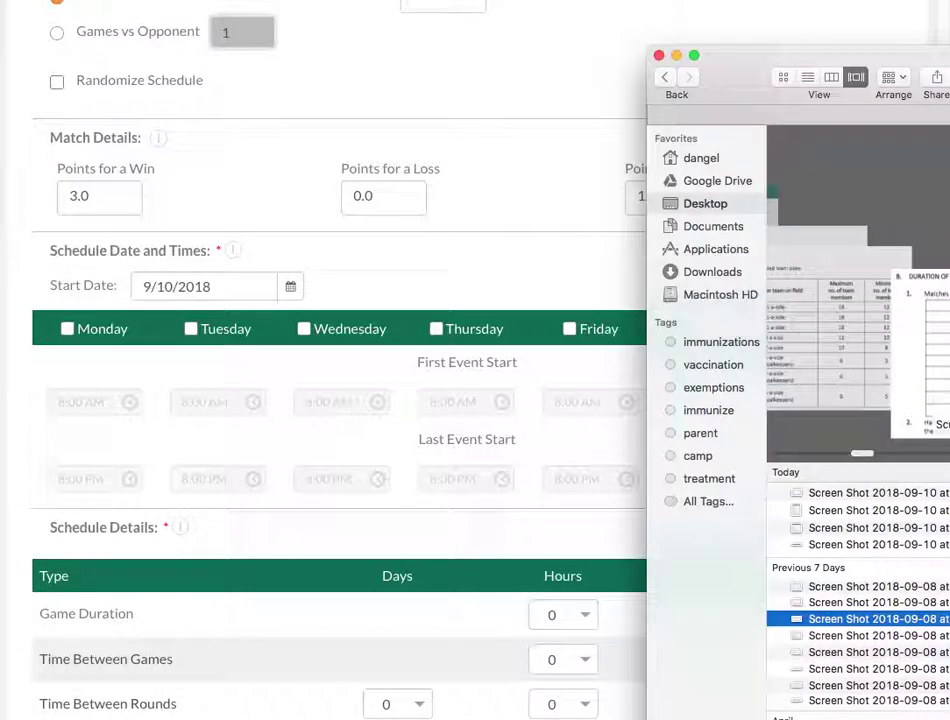
drag(945, 59, 245, 125)
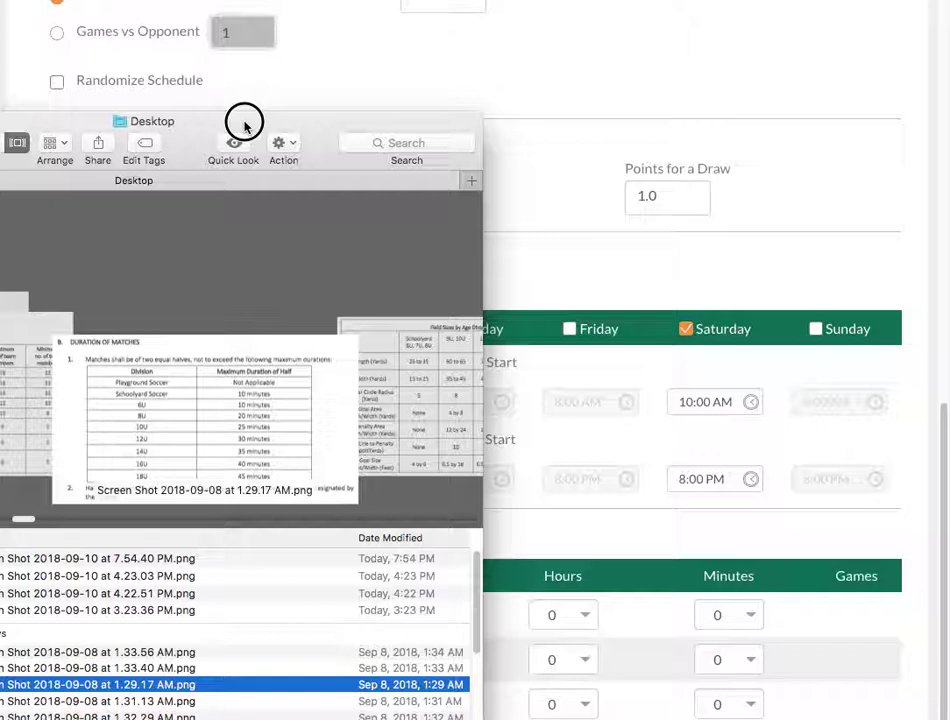
drag(245, 125, 242, 125)
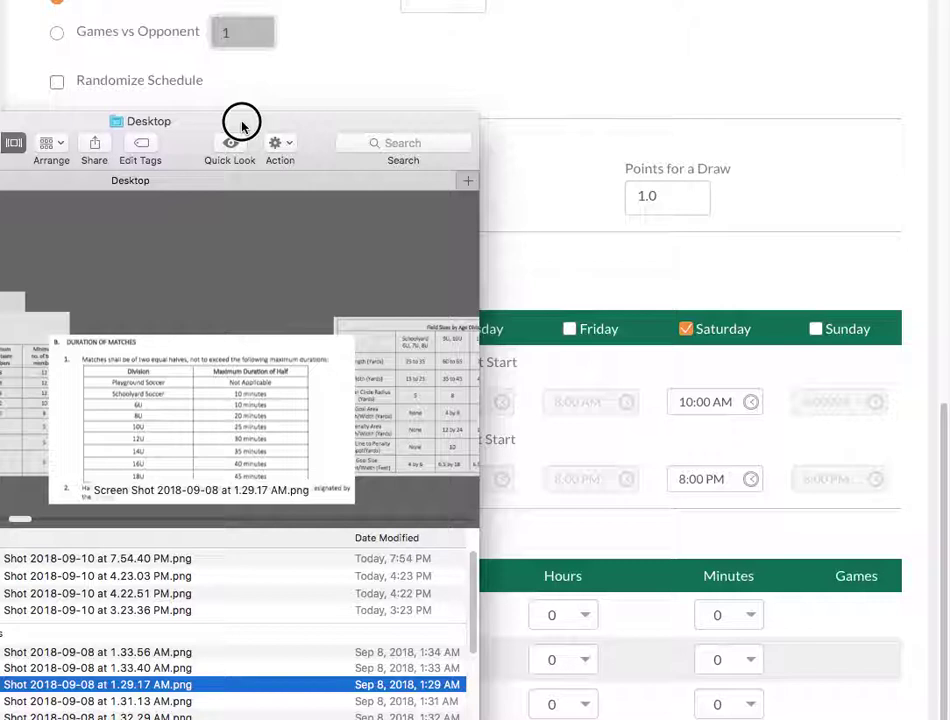
drag(242, 125, 949, 93)
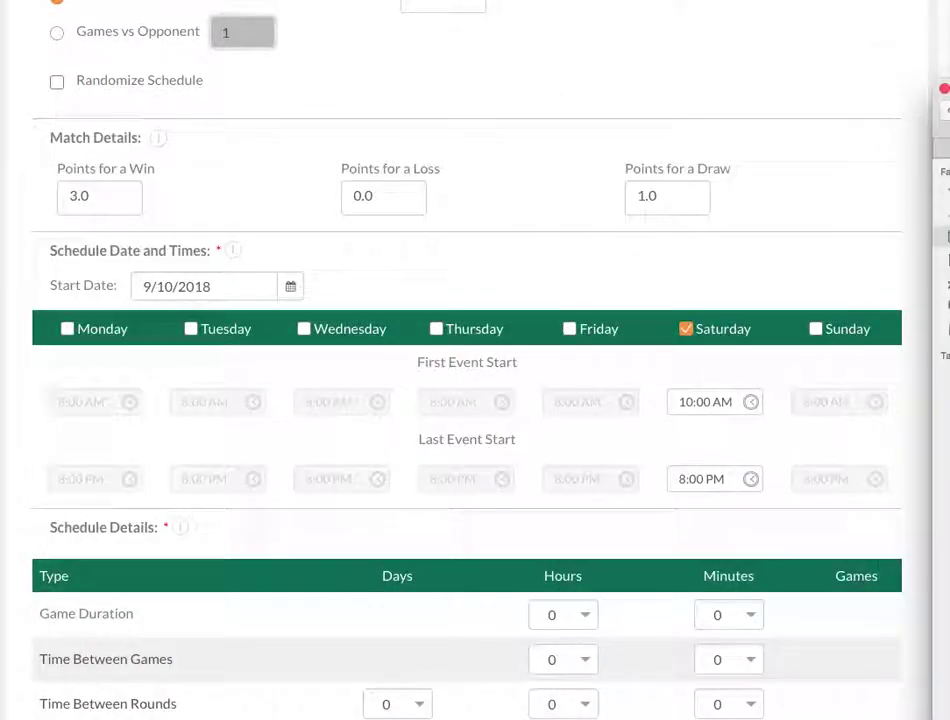
Close the Finder window and set the game duration to 1 hour.
click(944, 88)
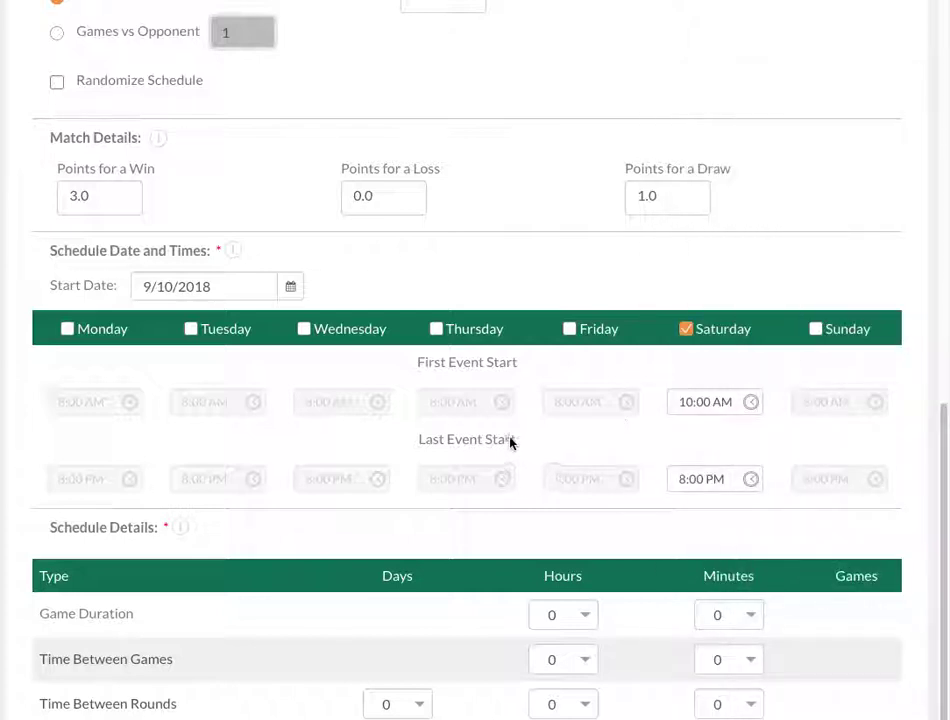
click(690, 483)
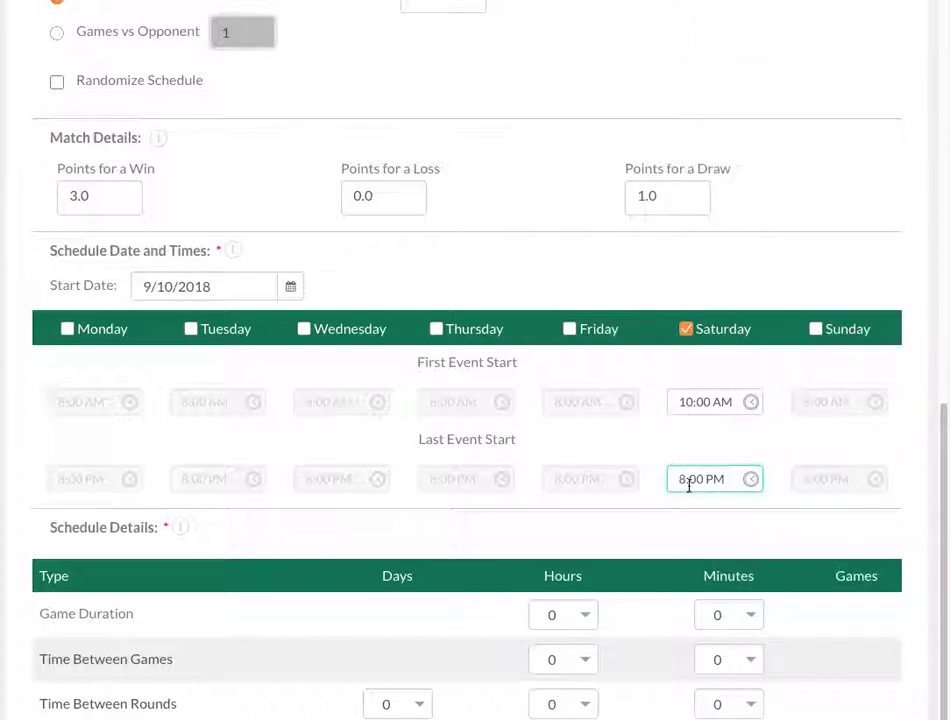
click(589, 619)
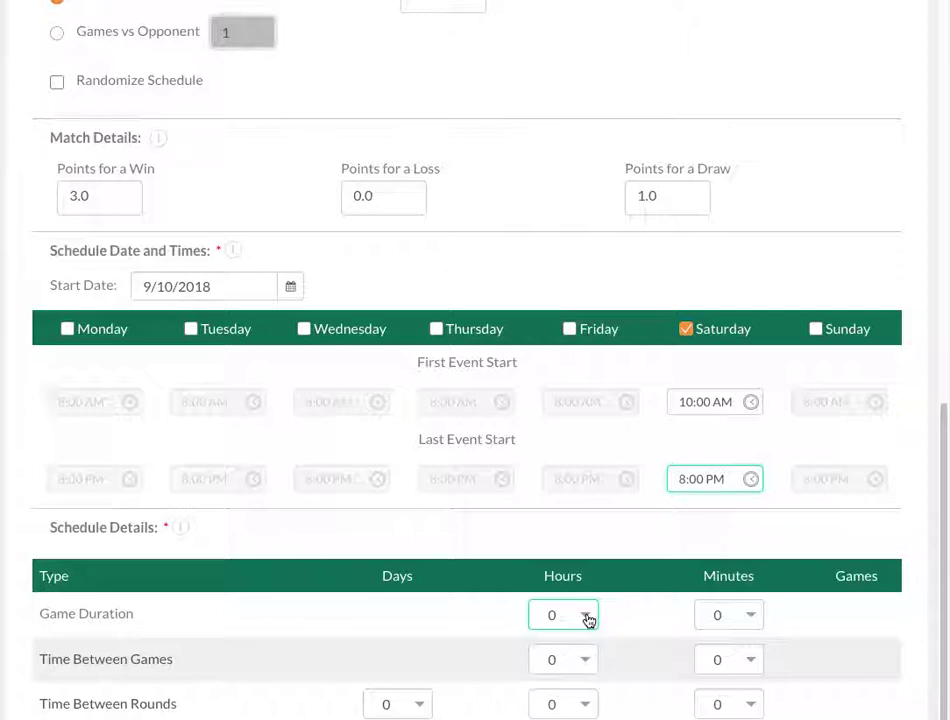
click(727, 619)
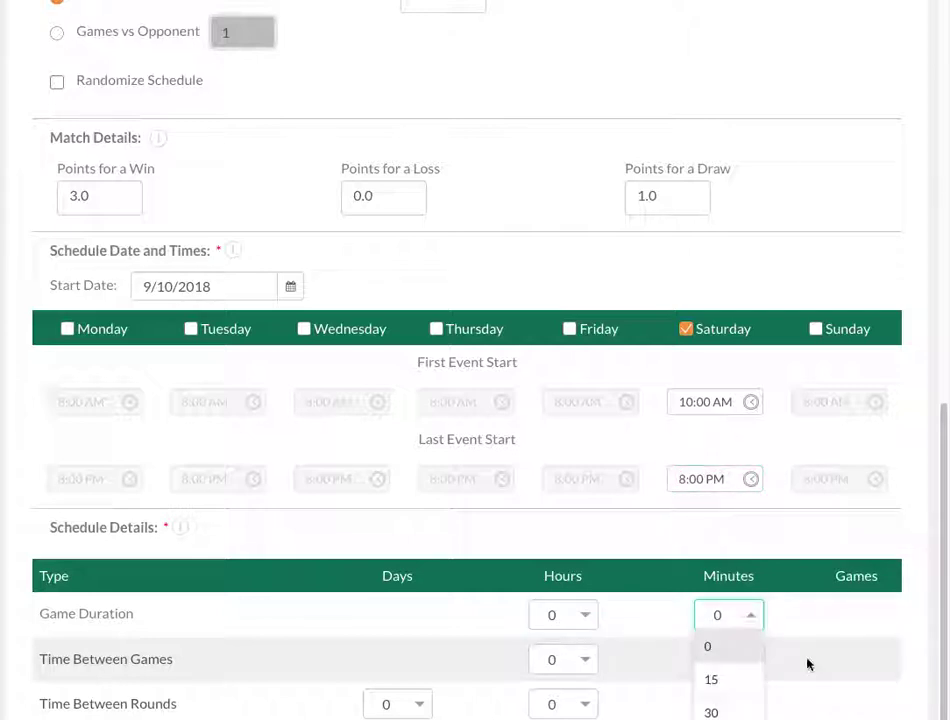
scroll(818, 661, down, 1)
click(751, 610)
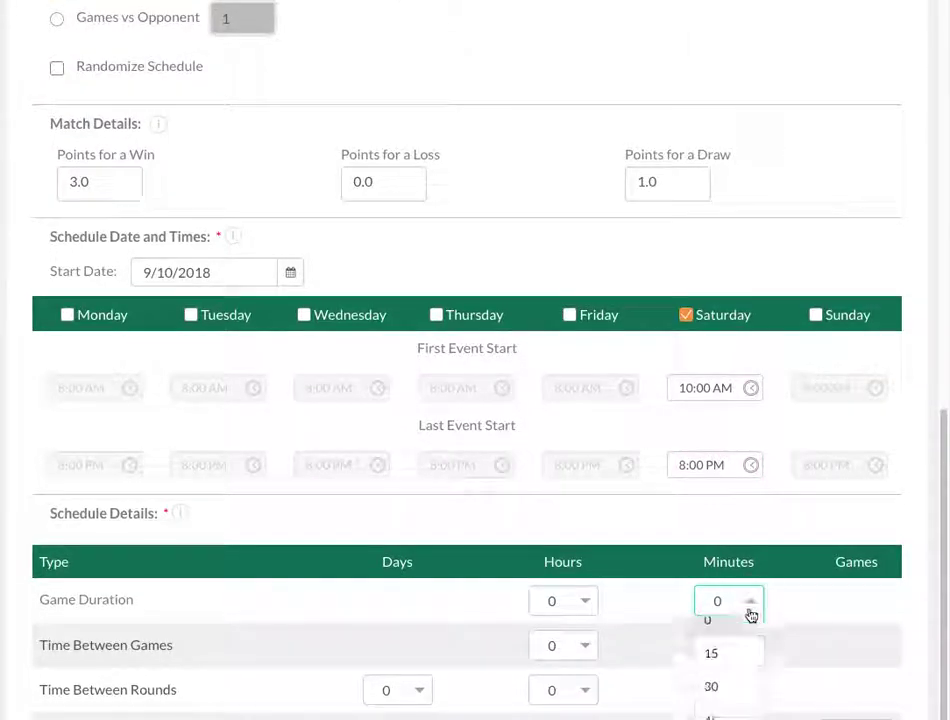
click(583, 604)
click(564, 664)
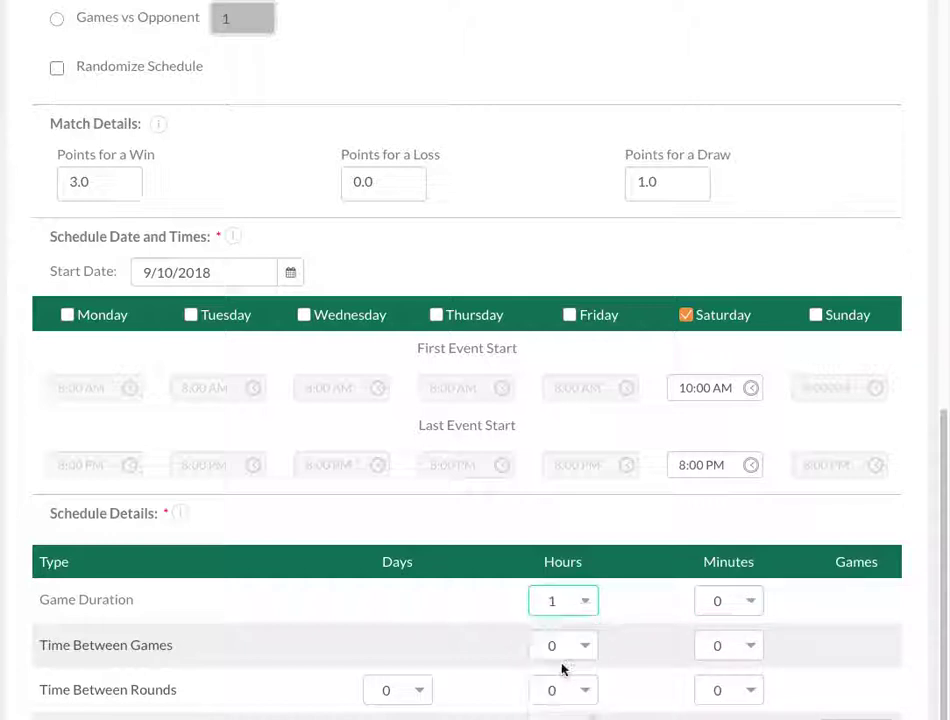
Change Saturday's last event start time to 11:15 PM.
click(692, 465)
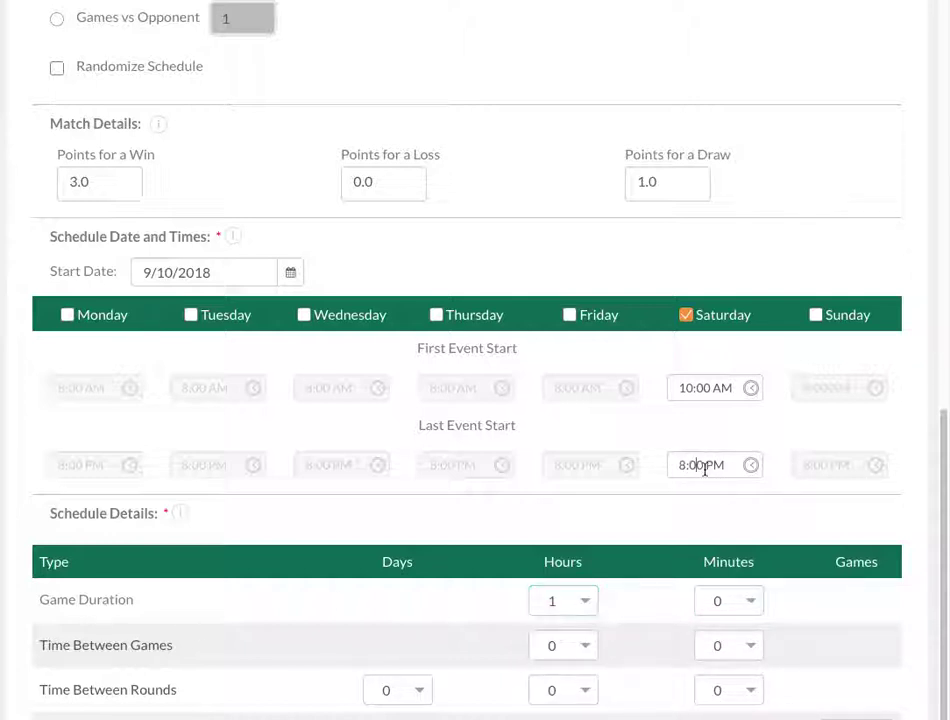
click(680, 466)
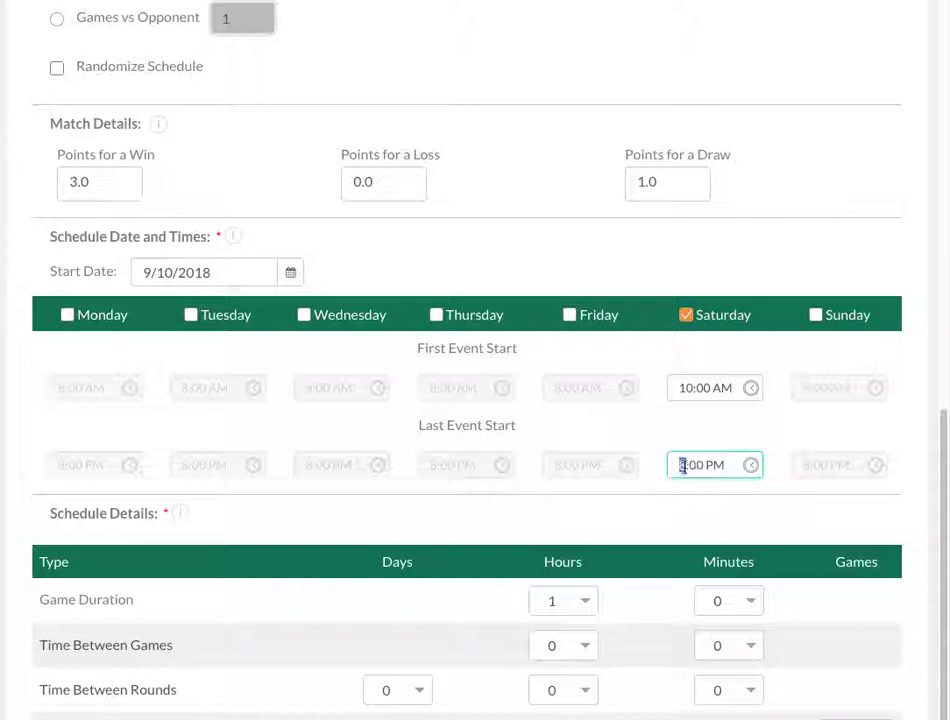
text(11)
key(Delete)
key(Delete)
text(15)
key(Tab)
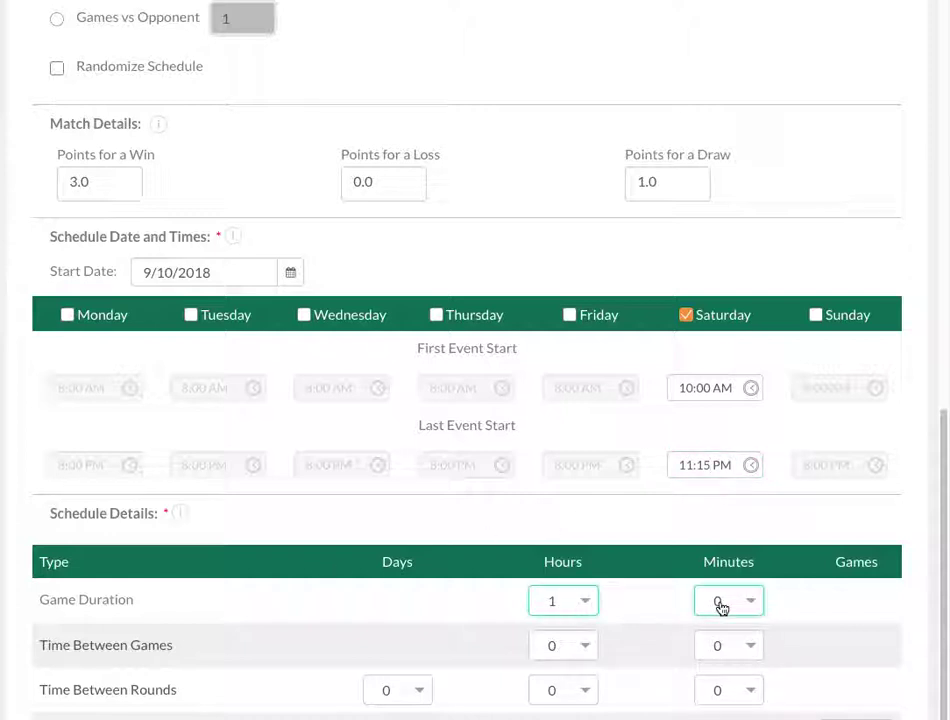
Set 15 minutes between games, keep one game per day, and save the settings.
click(700, 647)
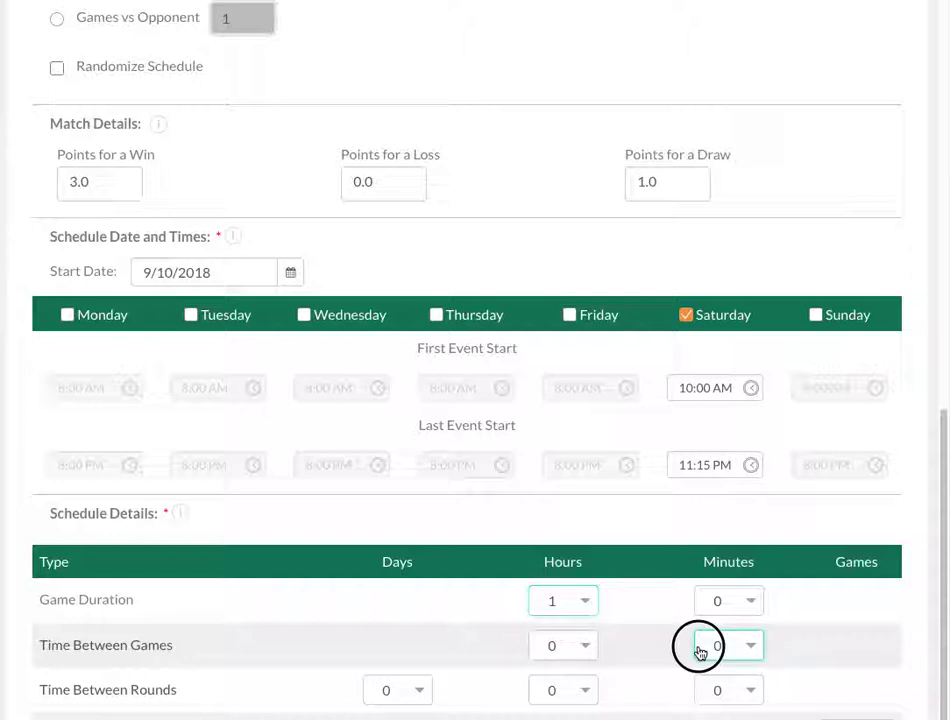
click(714, 711)
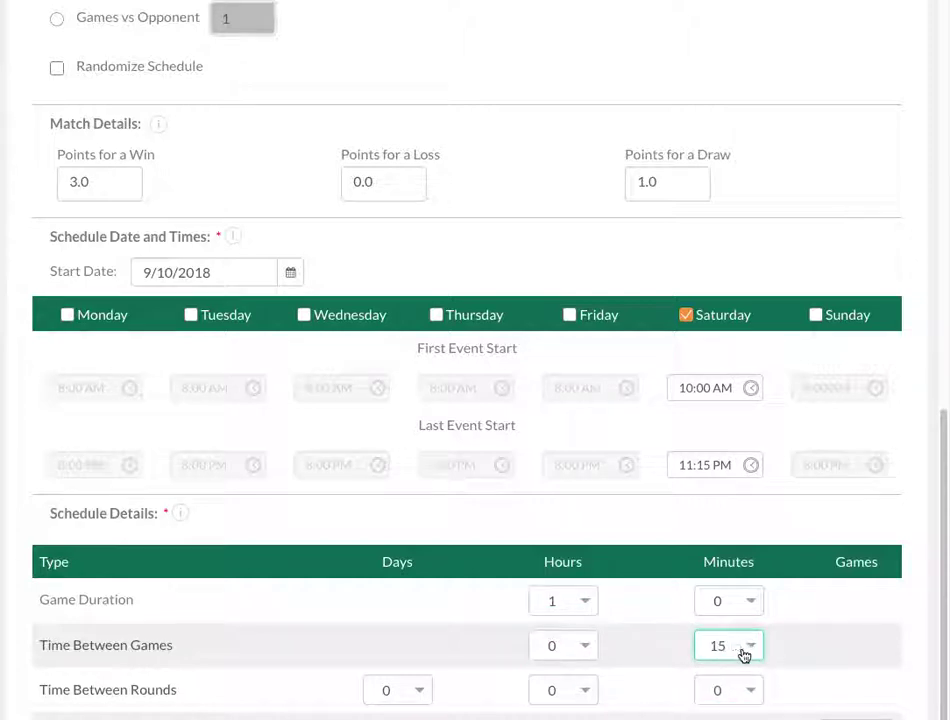
scroll(680, 645, down, 2)
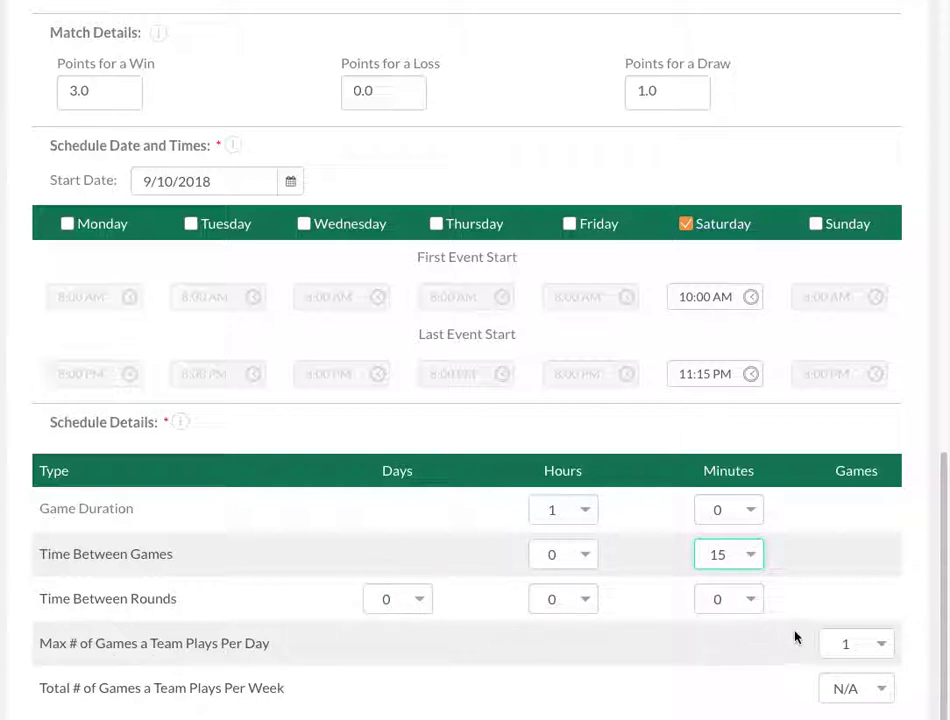
click(838, 646)
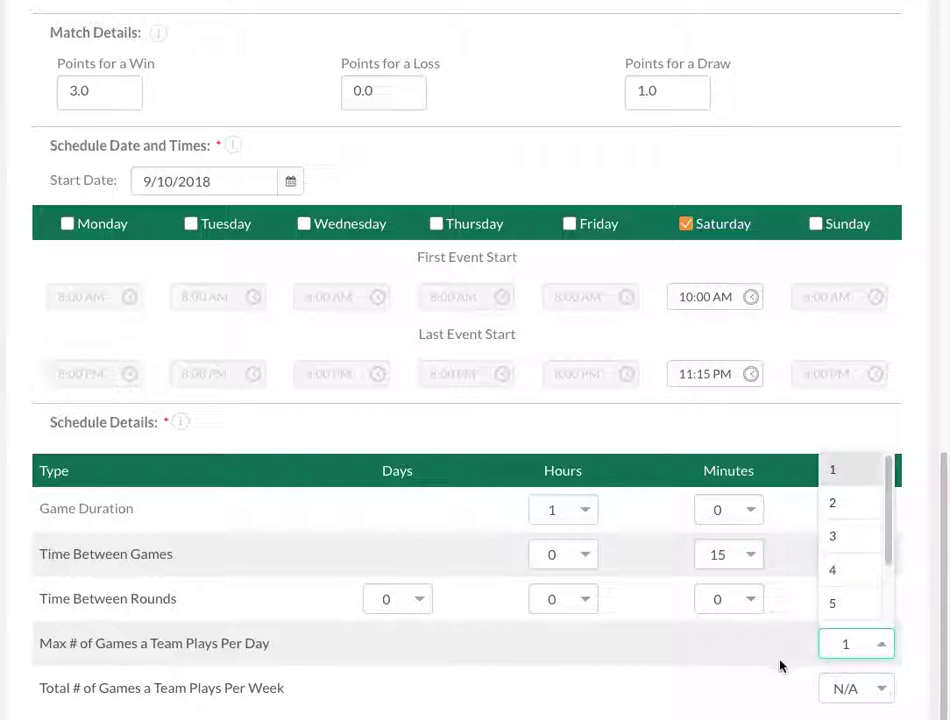
click(775, 666)
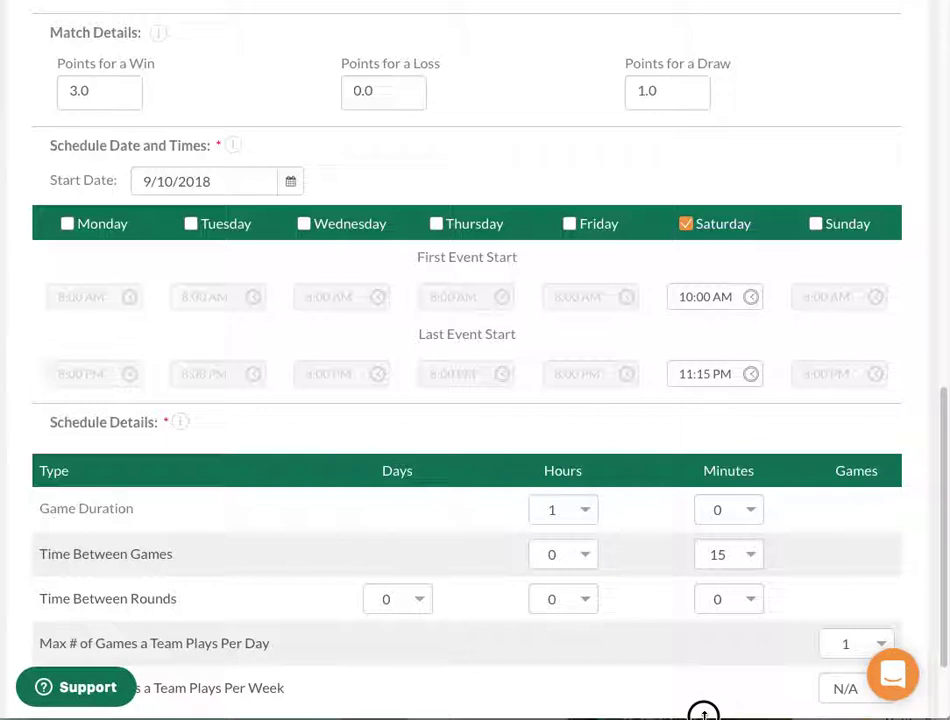
scroll(800, 685, down, 2)
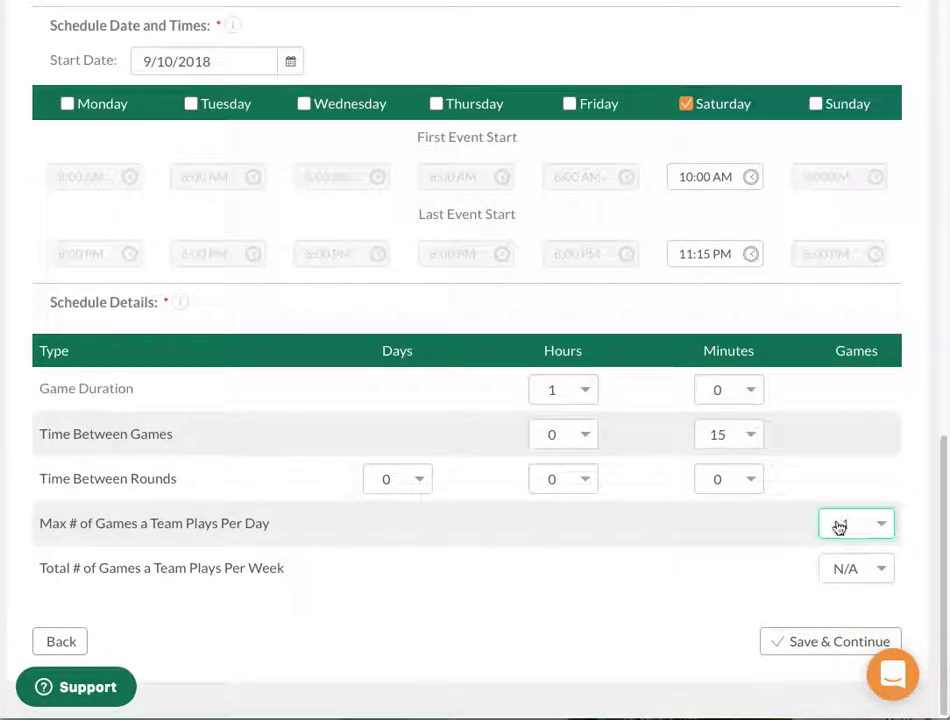
click(780, 650)
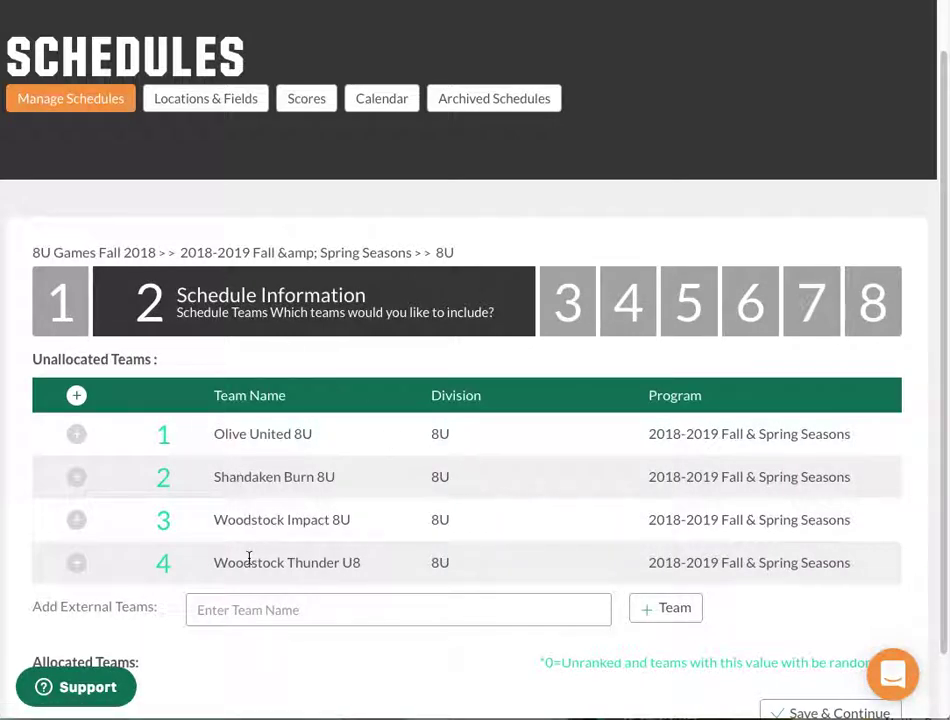
Allocate all four 8U teams, add then remove external team Saugerties 8U, and save.
click(76, 403)
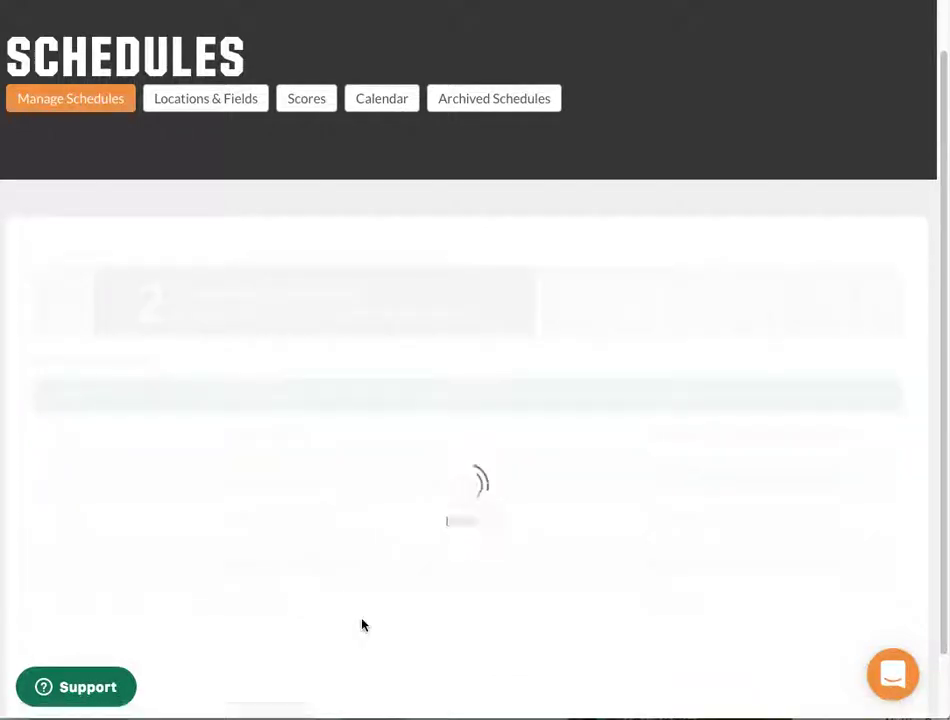
click(290, 407)
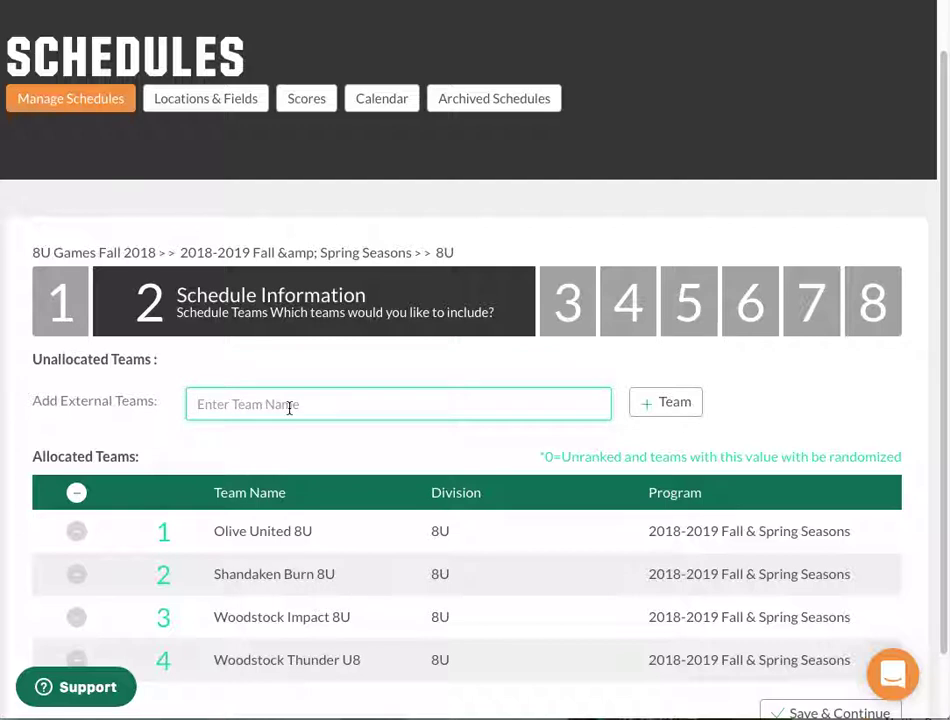
text(Bye)
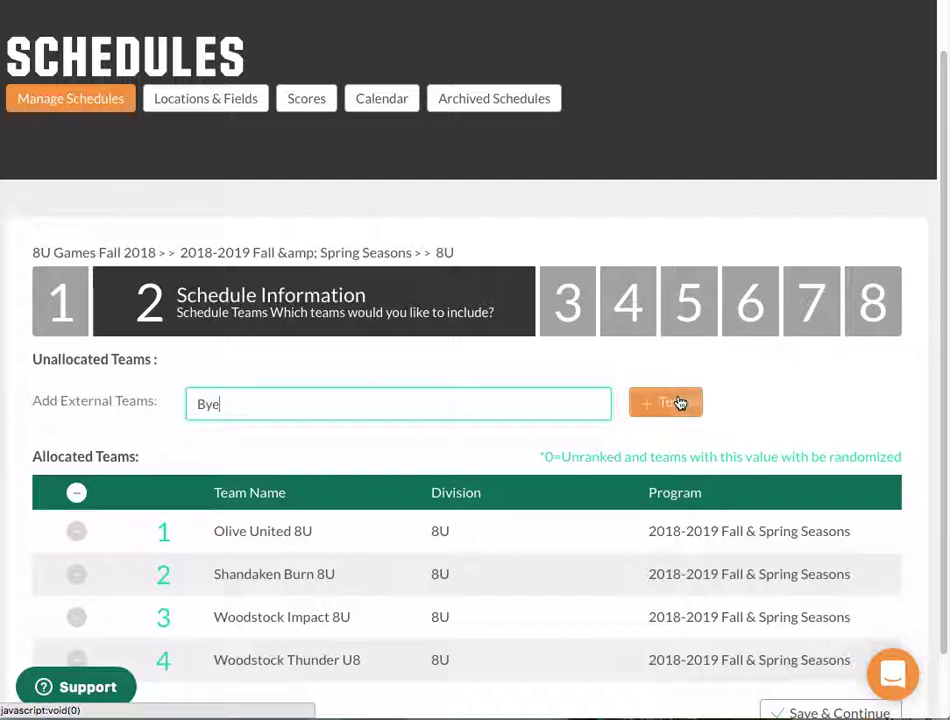
double_click(439, 399)
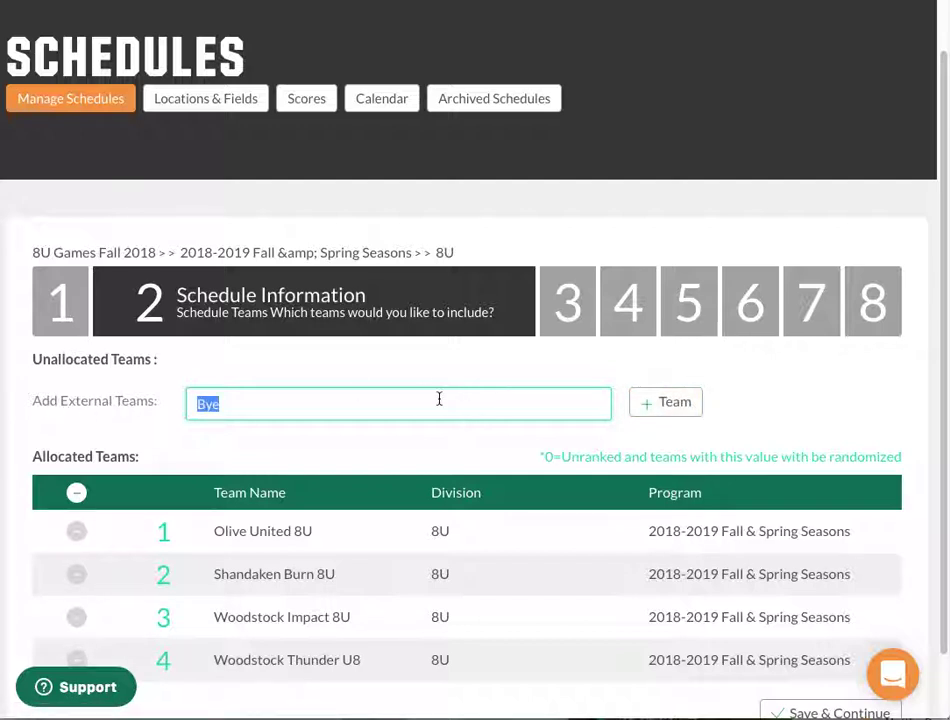
text(Sua)
text(gerties 8U)
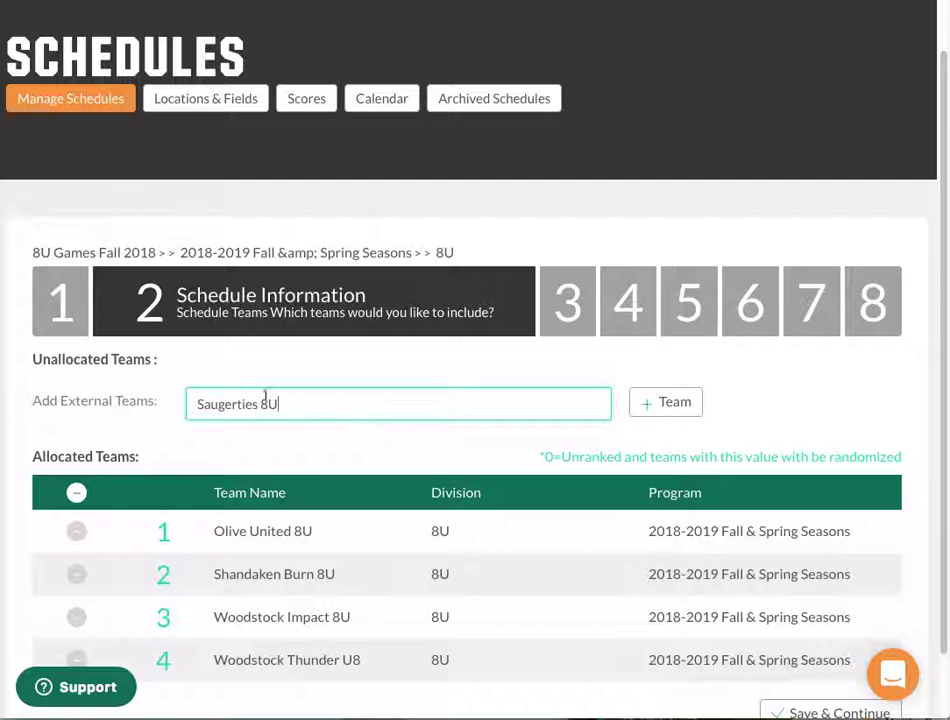
click(677, 405)
scroll(448, 580, down, 1)
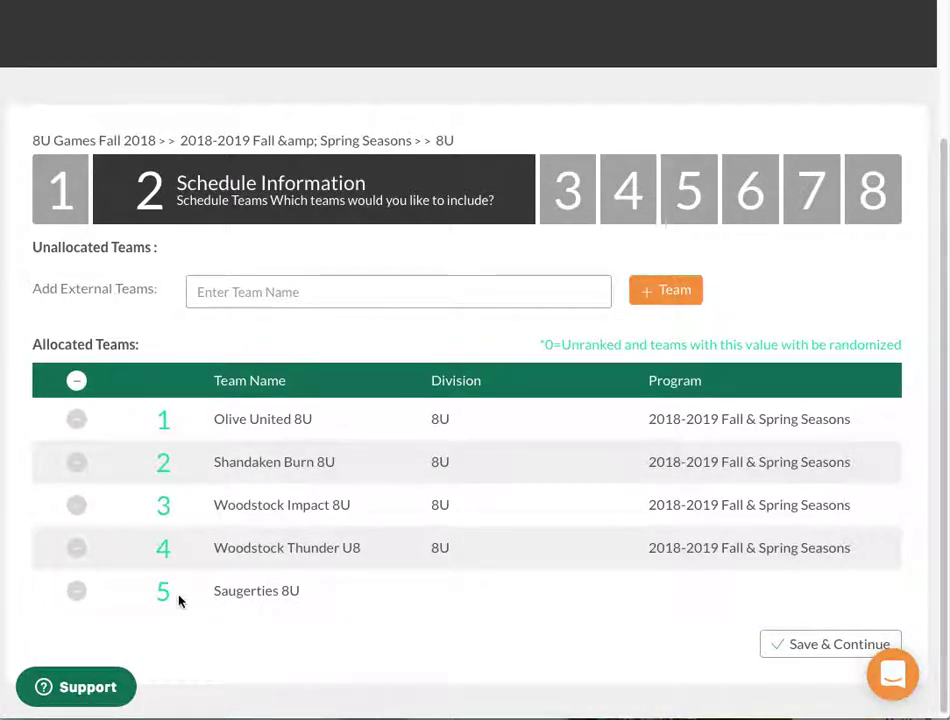
click(76, 593)
click(766, 648)
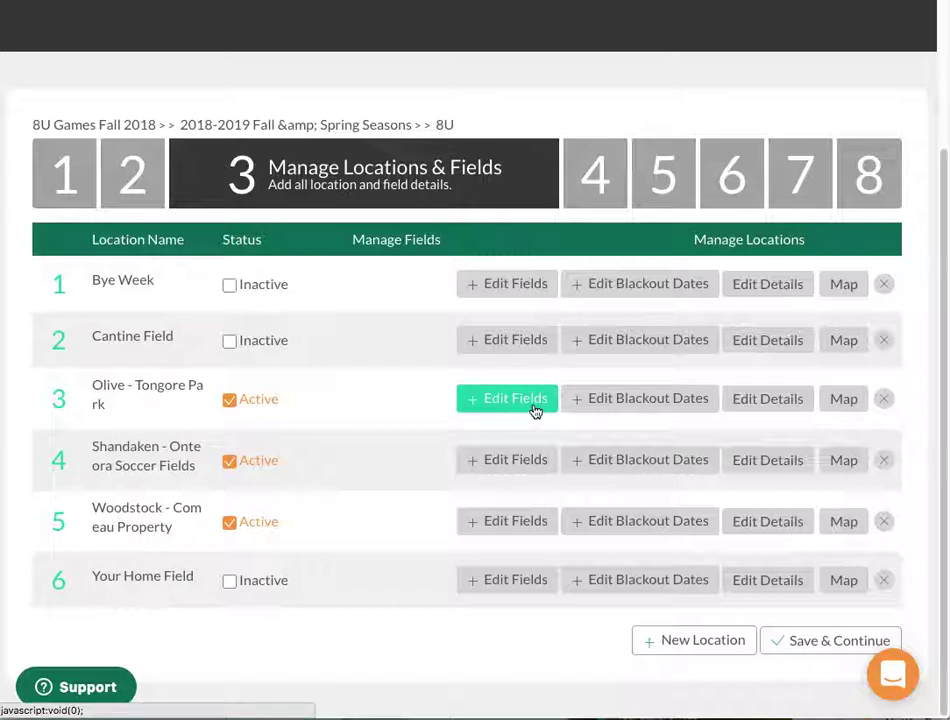
Open home team settings for field 8U Olive 1 and remove Olive Red Bulls U8.
click(535, 411)
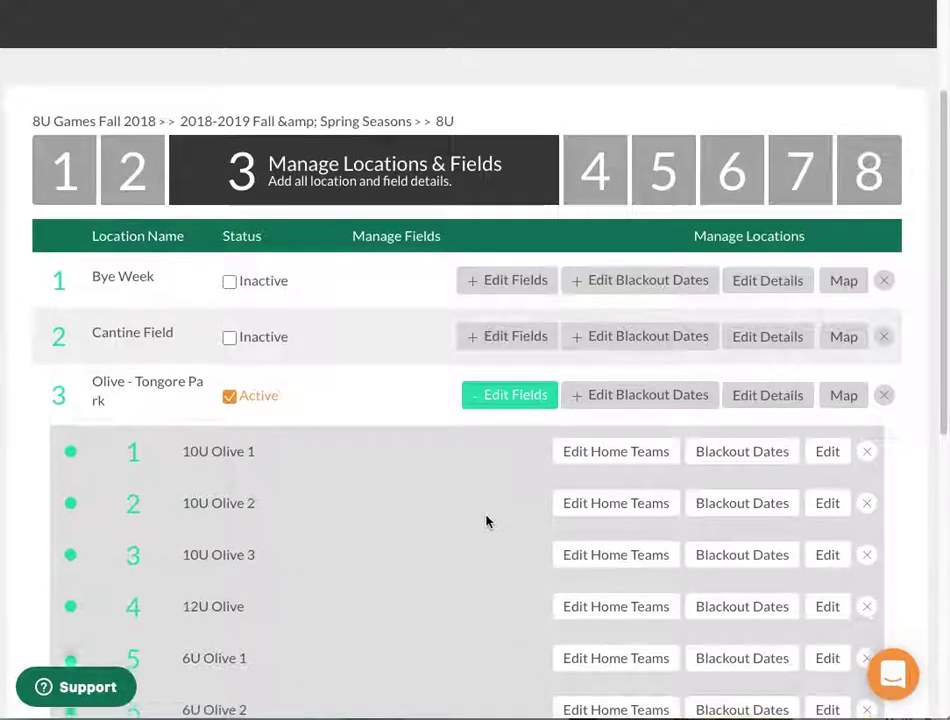
scroll(486, 522, down, 3)
scroll(485, 520, down, 4)
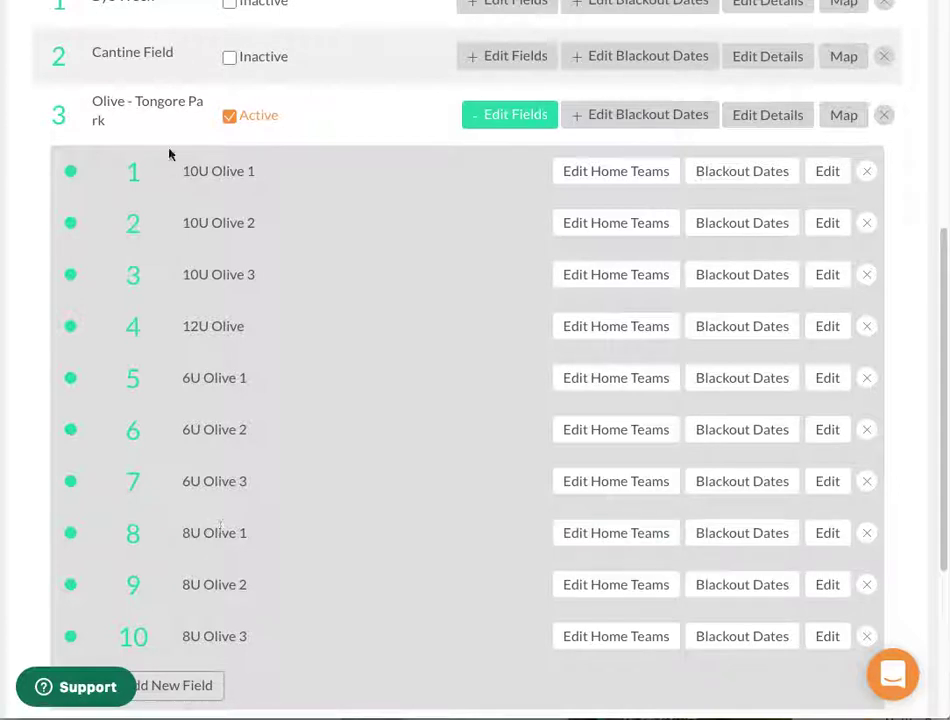
triple_click(95, 104)
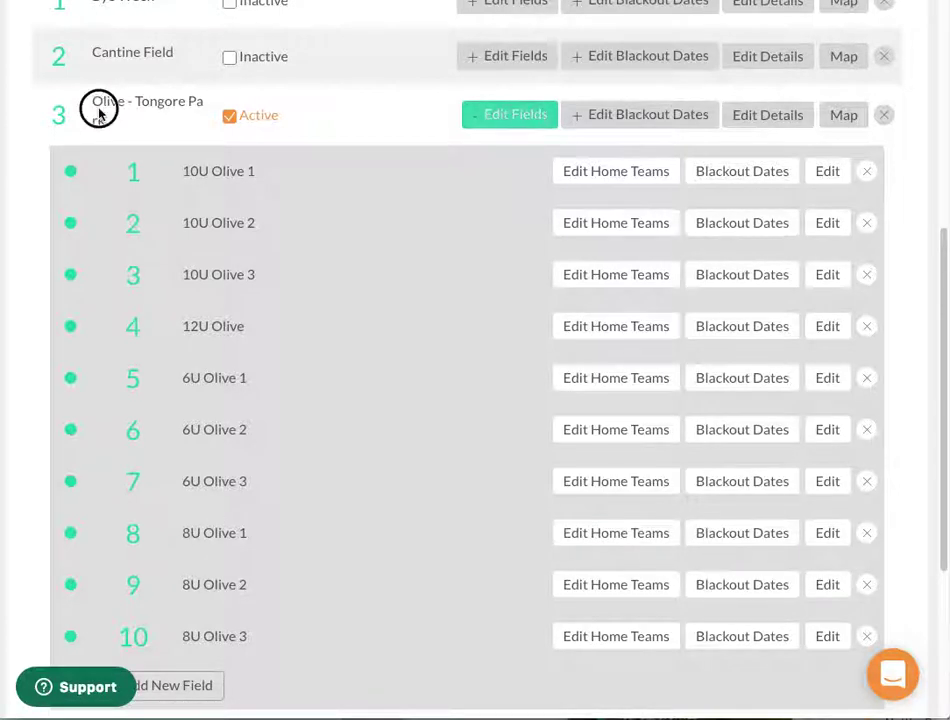
drag(185, 540, 242, 538)
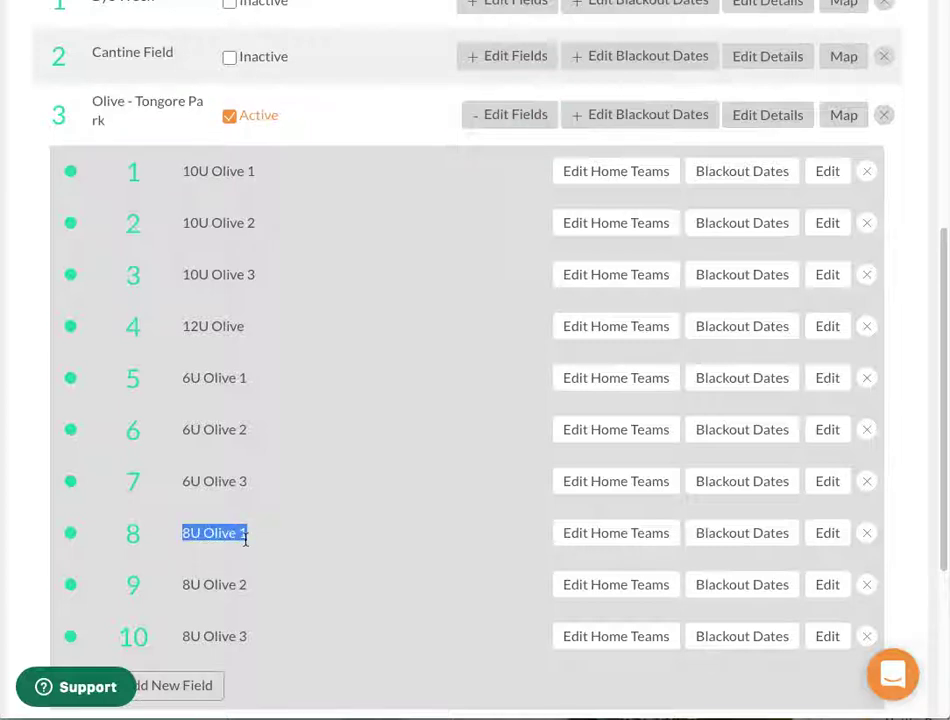
click(583, 542)
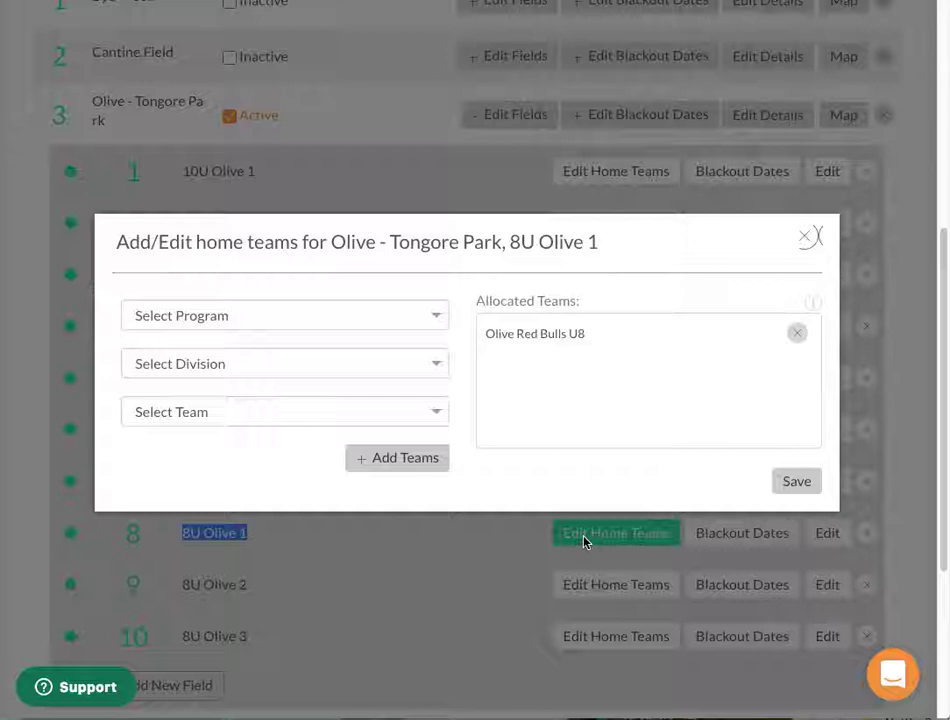
click(797, 332)
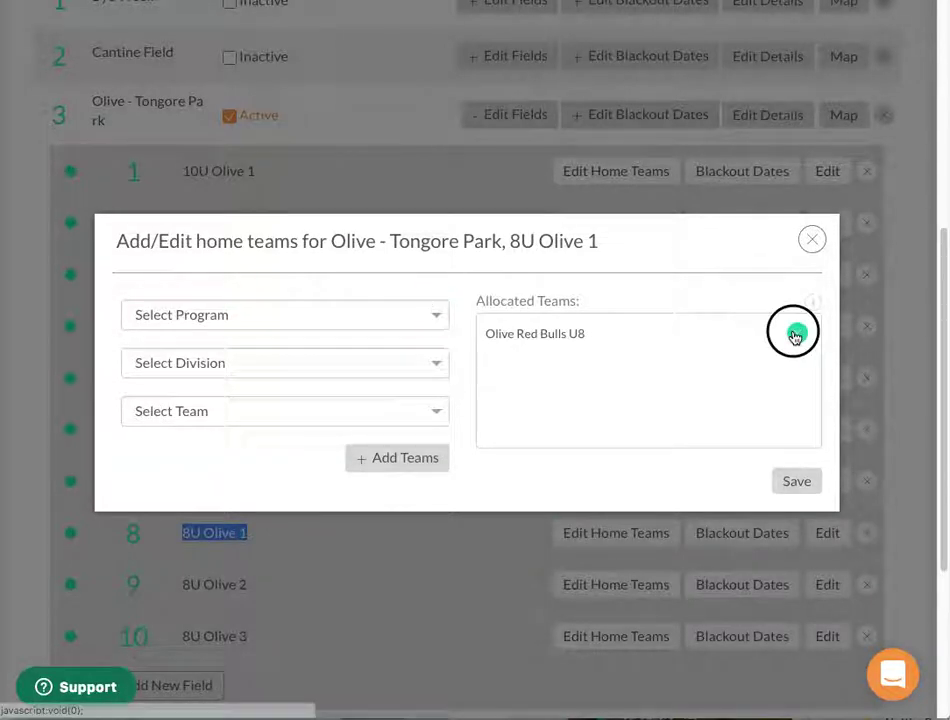
Add Olive United 8U from the Fall & Spring Seasons 8U division as home team and save.
click(419, 408)
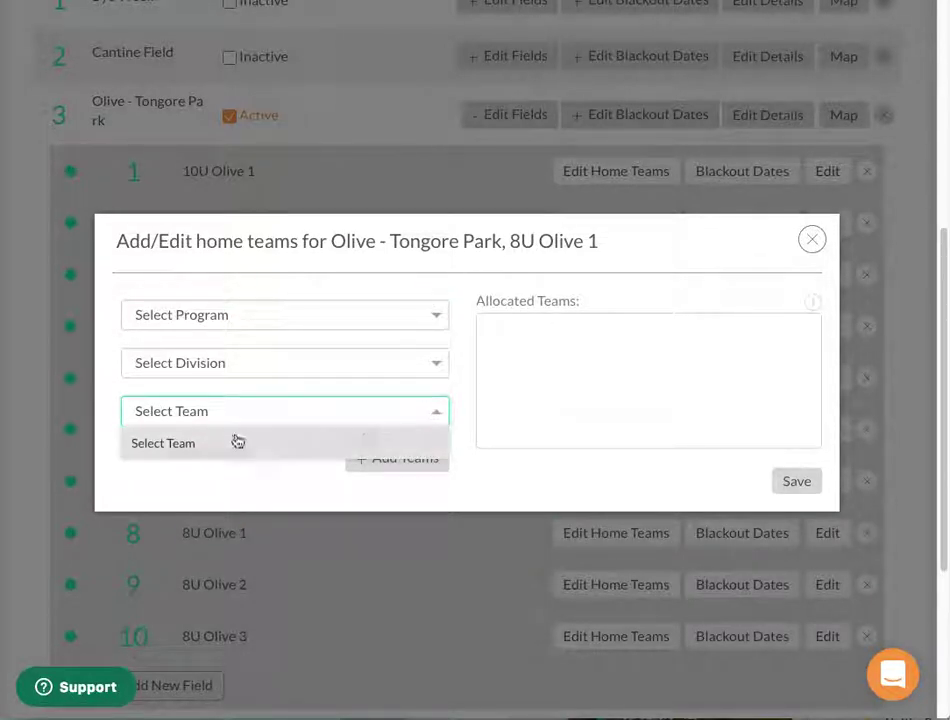
click(333, 322)
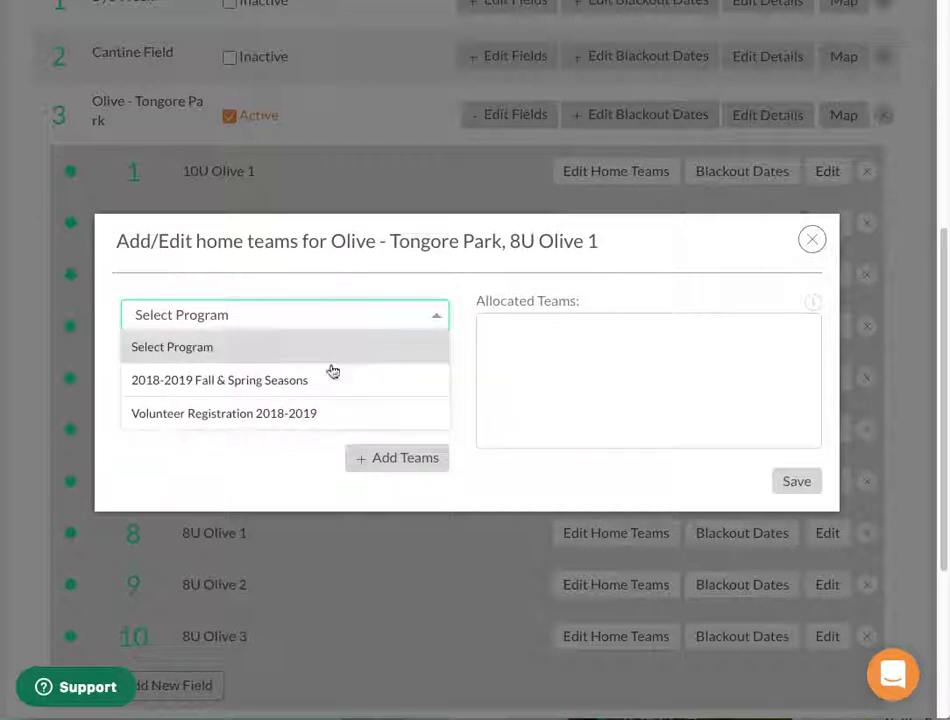
click(329, 378)
click(329, 362)
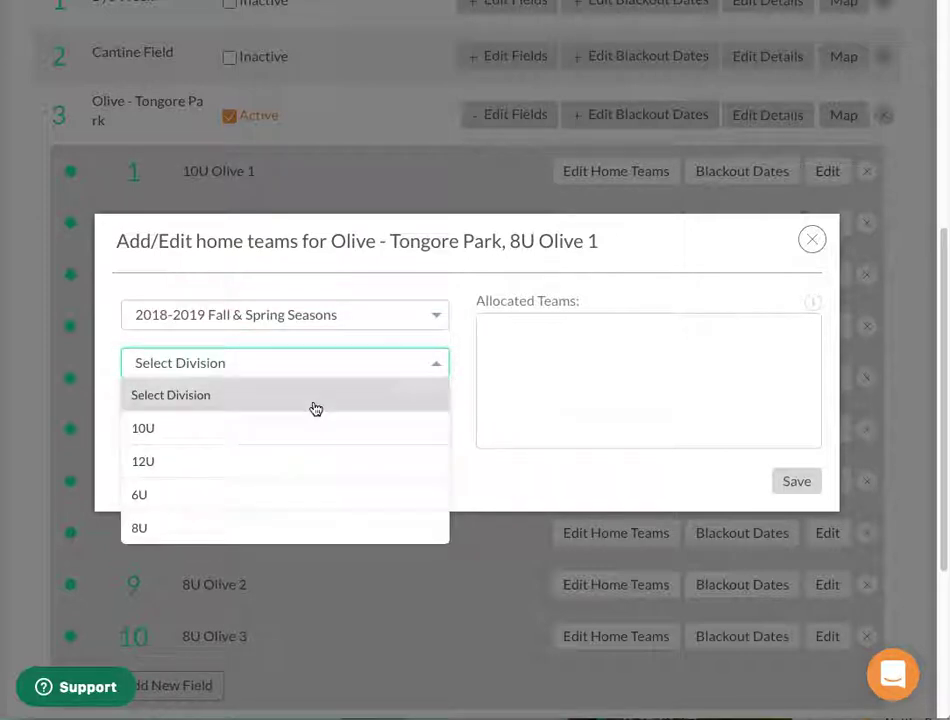
click(271, 528)
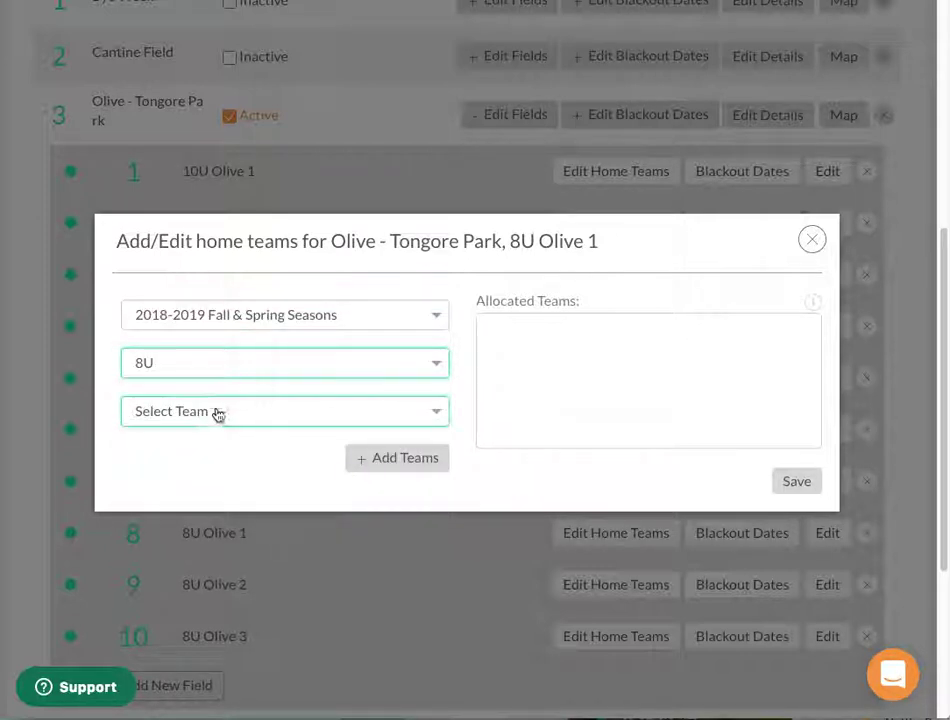
click(211, 406)
click(258, 478)
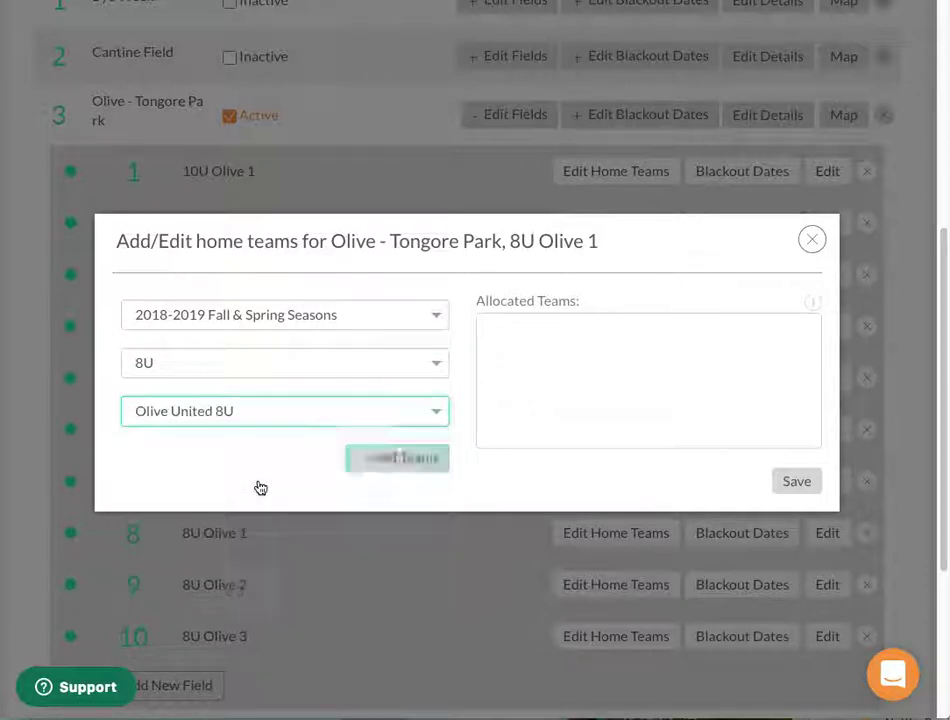
click(396, 460)
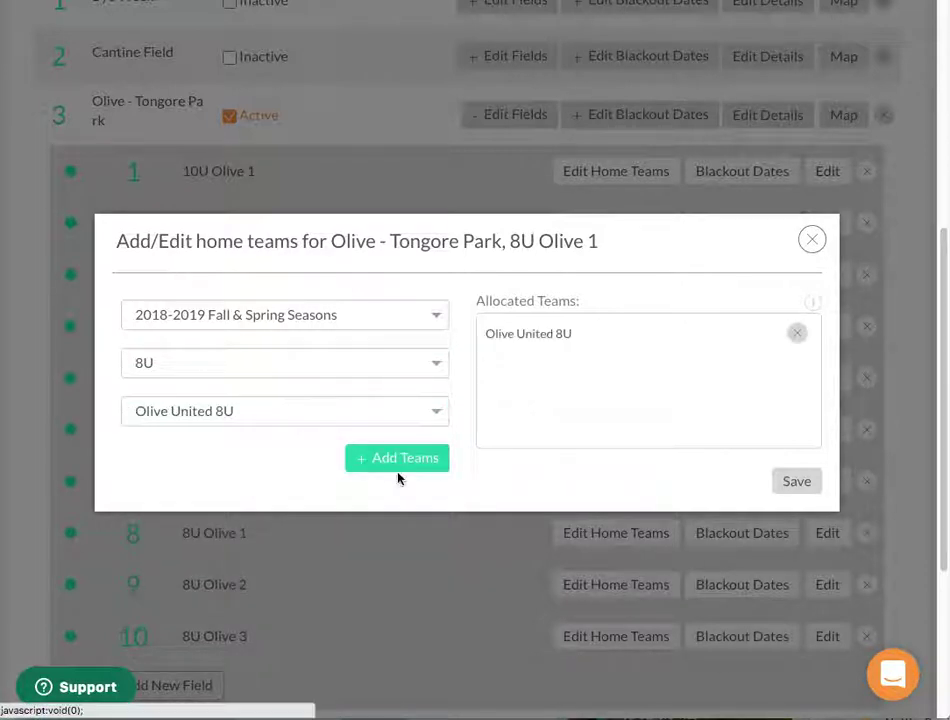
click(778, 488)
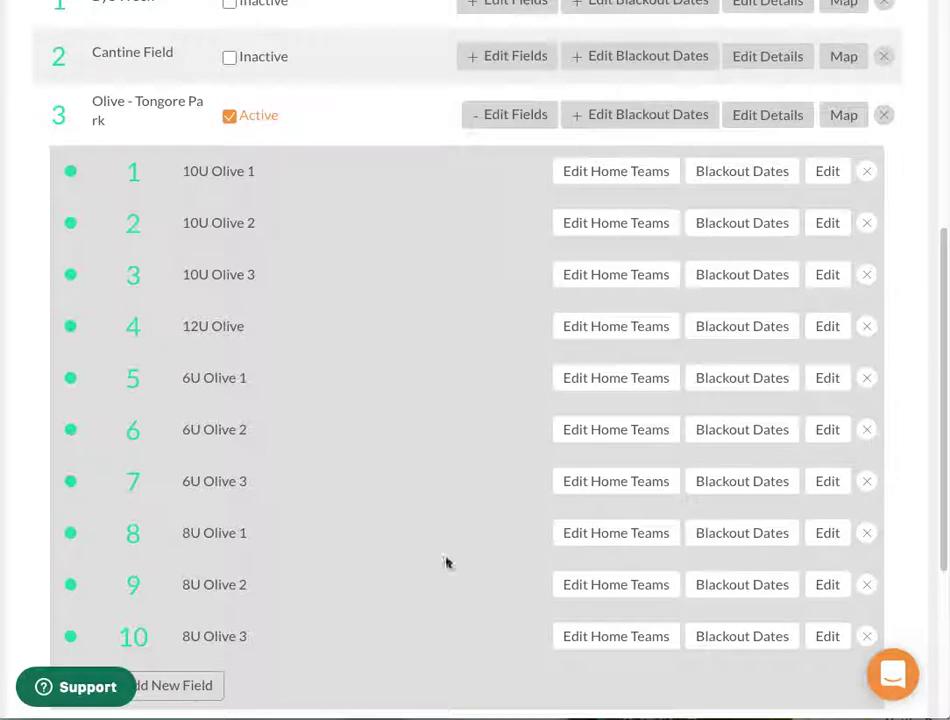
Open home team settings for field 8U Shandaken 1 and remove Shandaken Burn U8.
scroll(475, 568, down, 1)
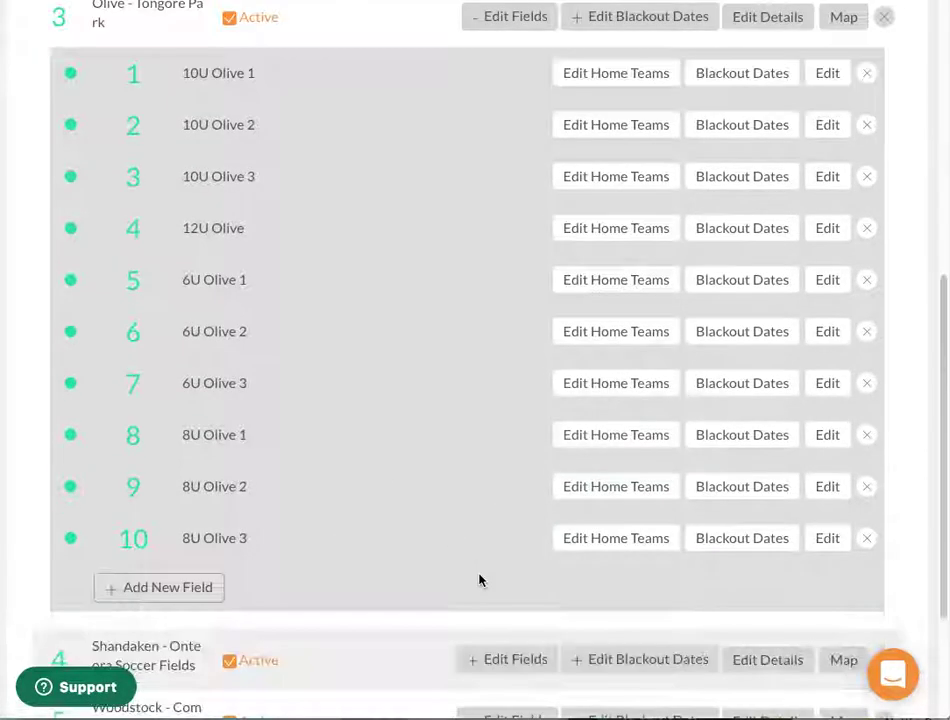
scroll(479, 580, down, 2)
click(509, 468)
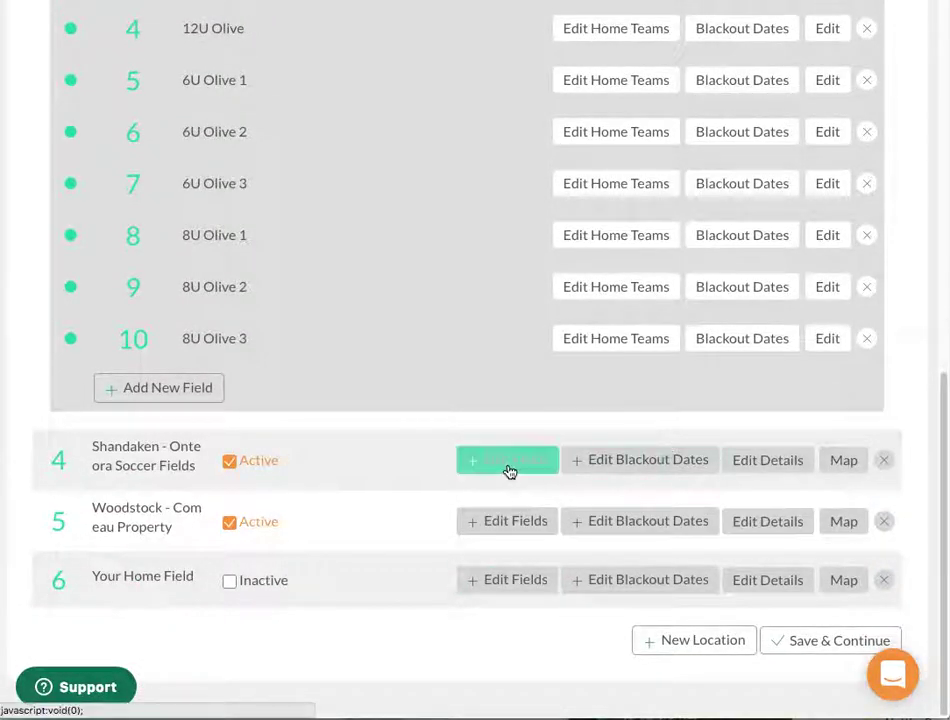
scroll(382, 552, down, 2)
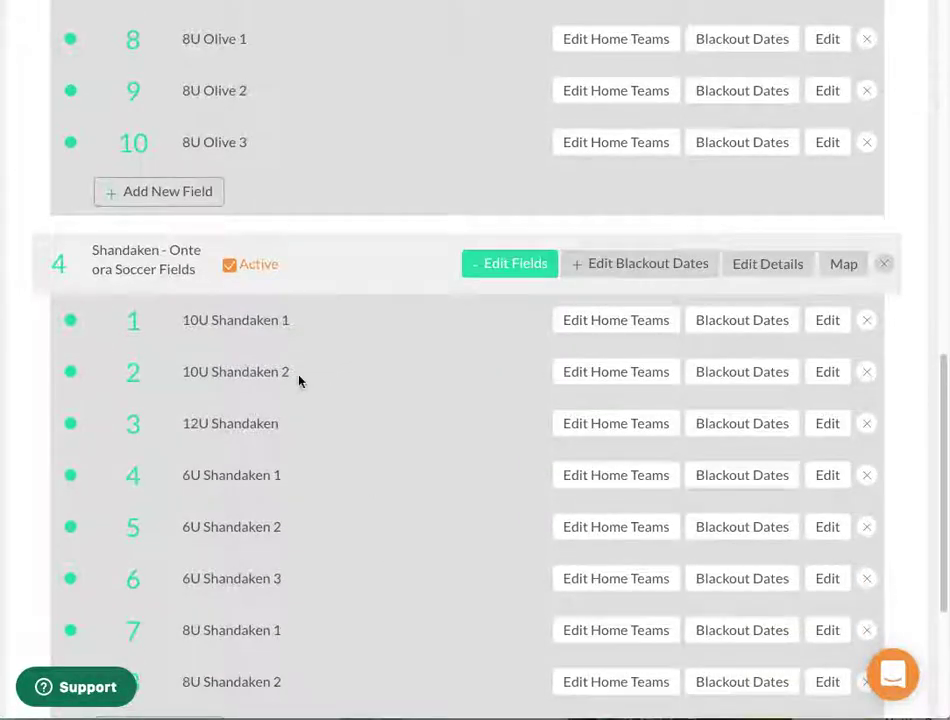
scroll(290, 395, down, 3)
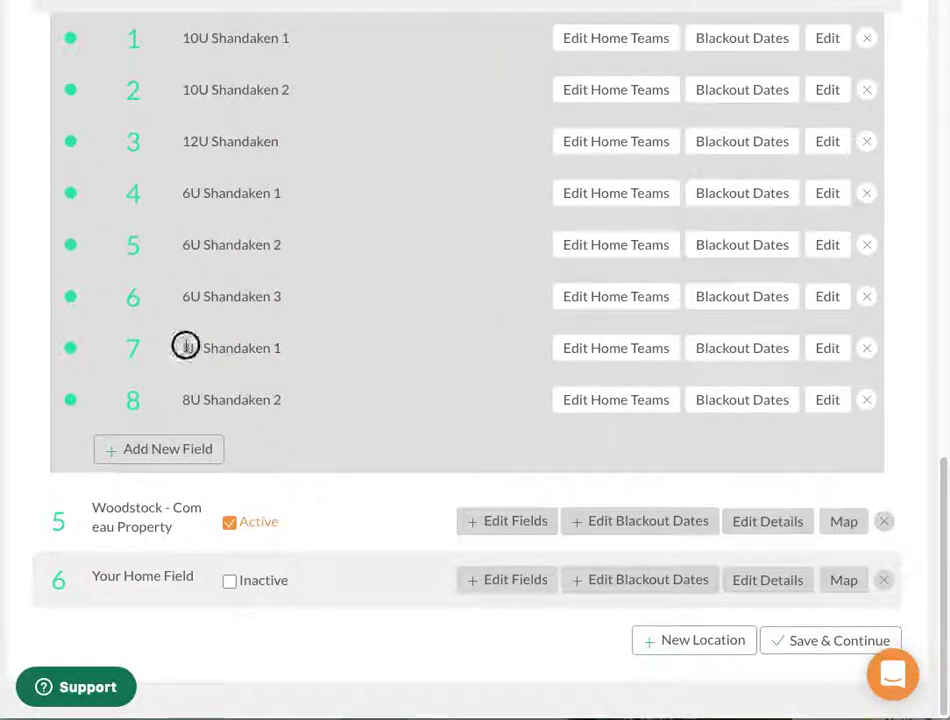
drag(184, 347, 307, 352)
click(640, 352)
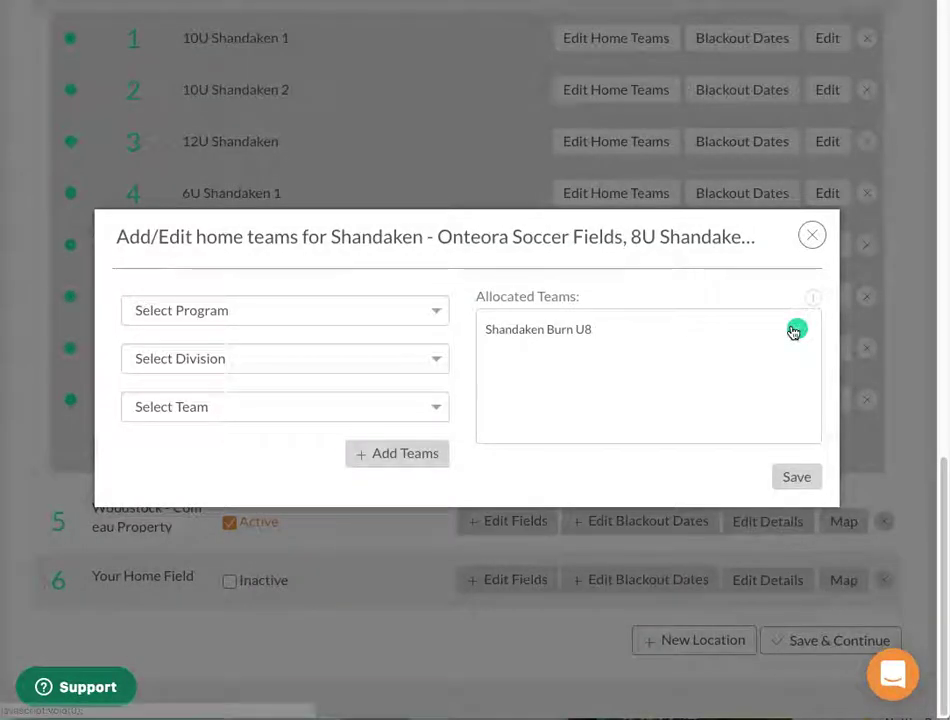
click(795, 329)
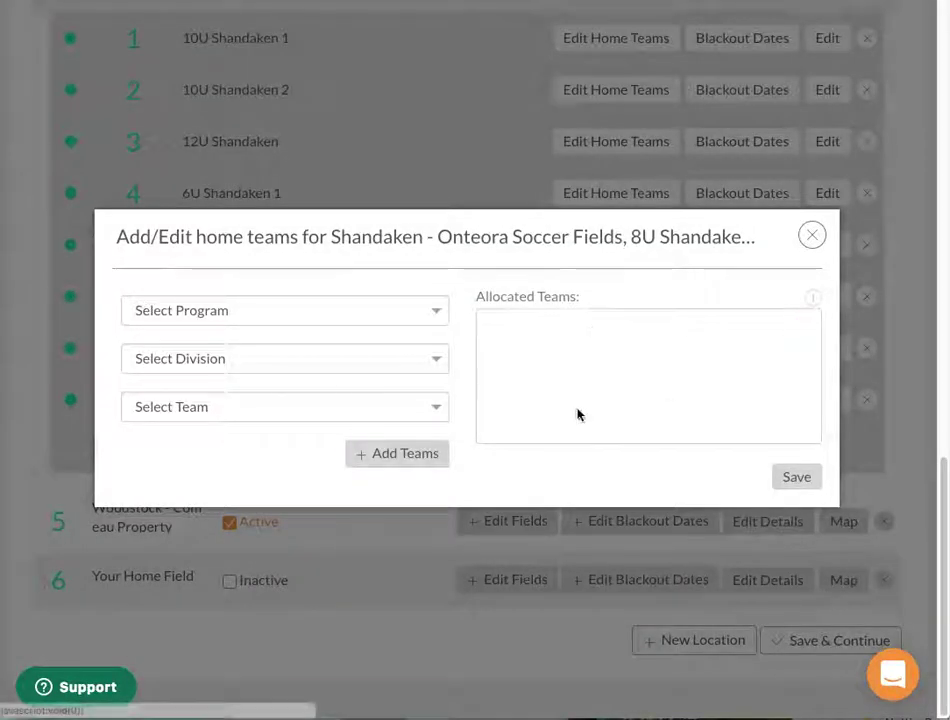
Add Shandaken Burn 8U as the field's home team and save.
click(434, 409)
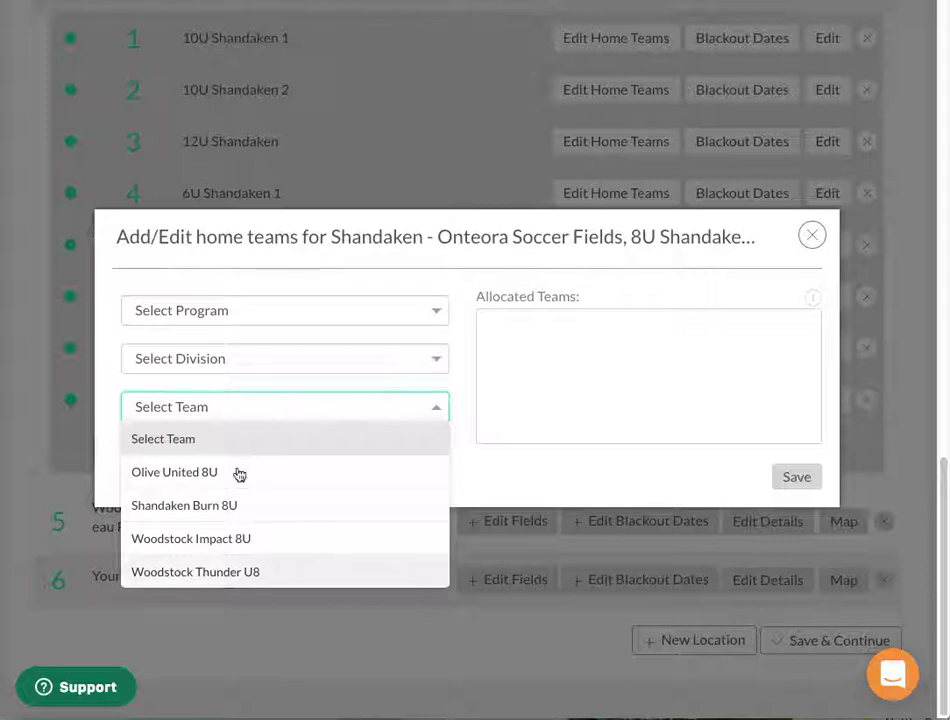
click(229, 510)
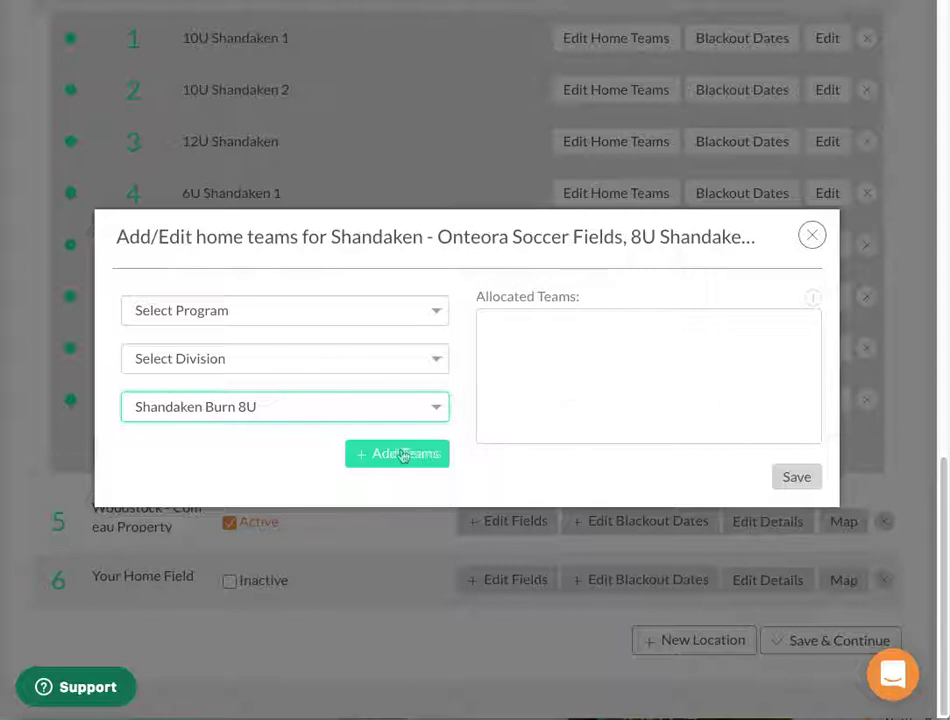
click(367, 454)
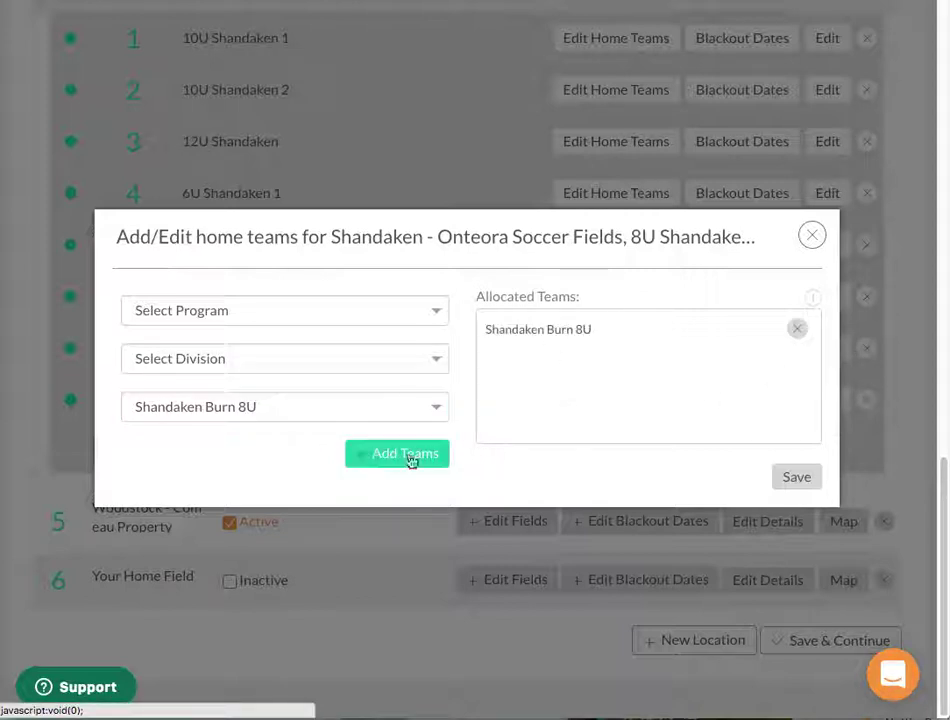
click(791, 488)
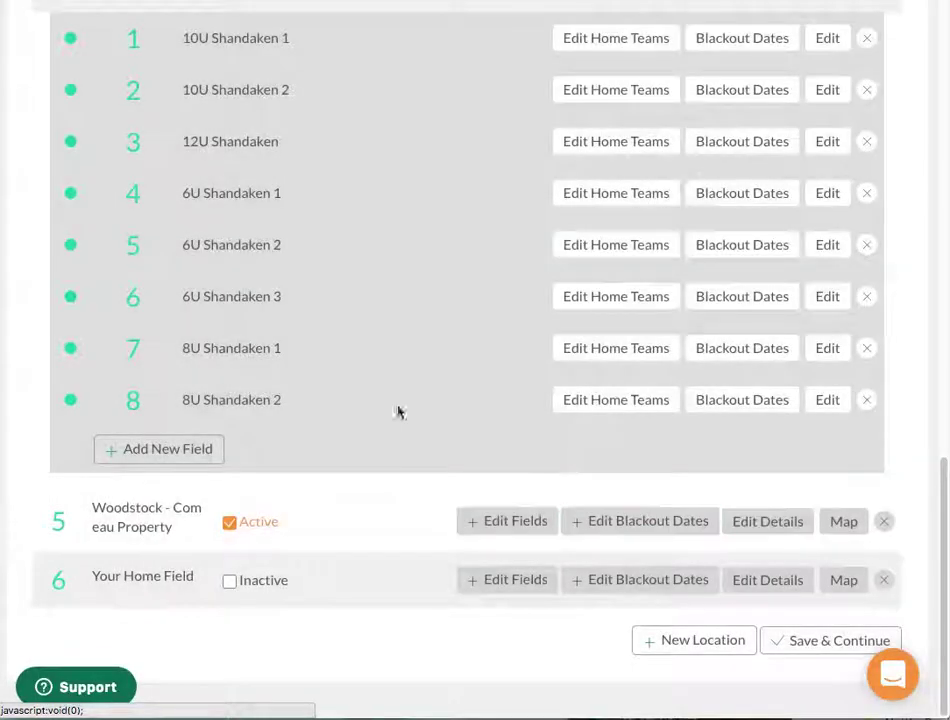
Expand the Woodstock fields and open home team settings for 8U Woodstock 1.
click(488, 529)
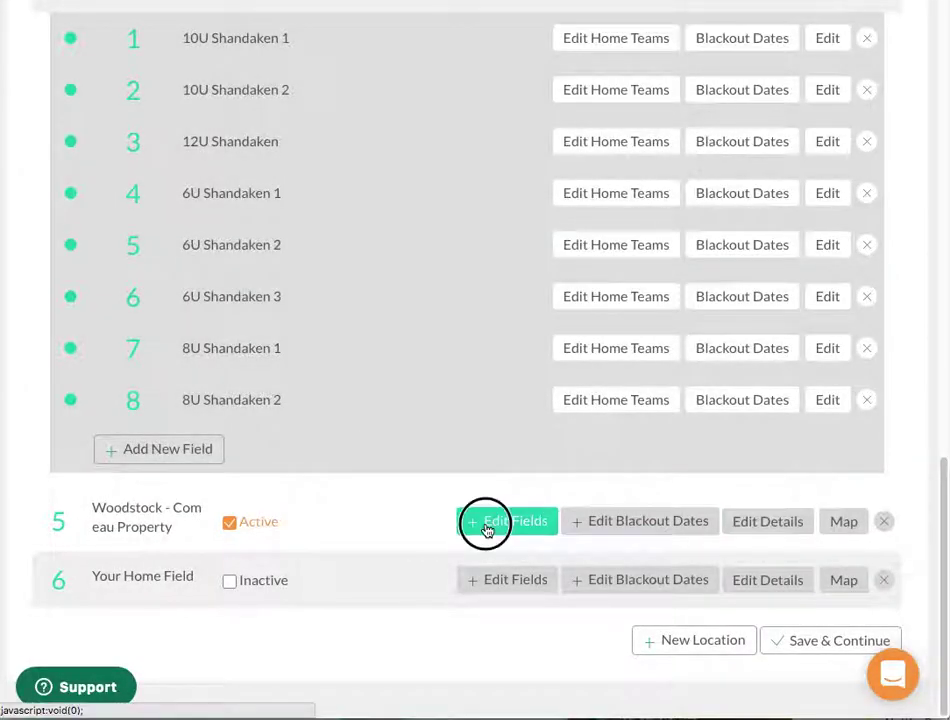
scroll(458, 583, down, 5)
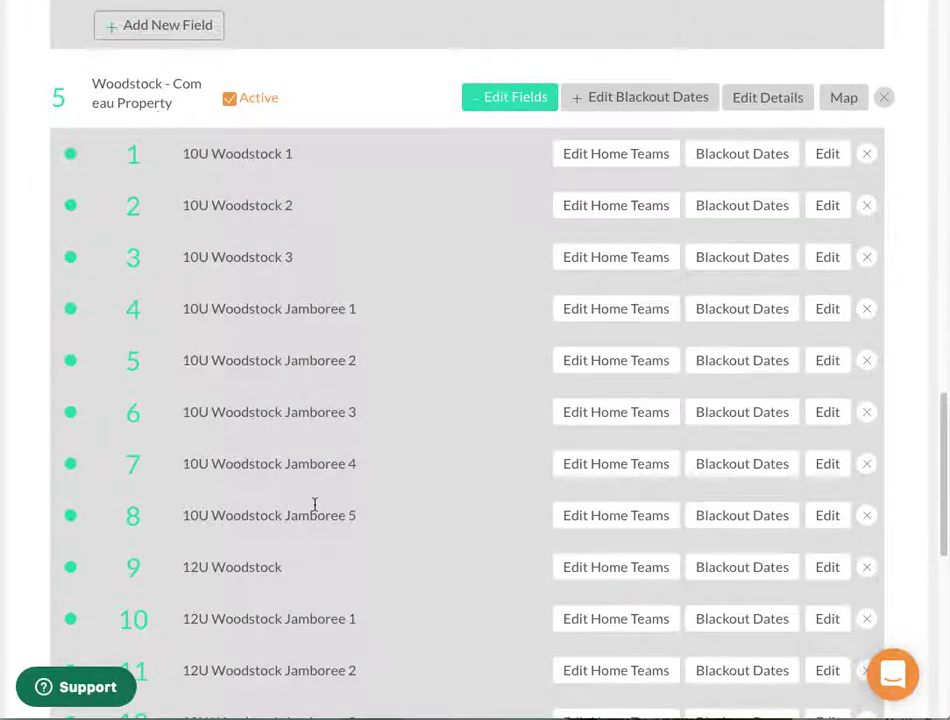
scroll(314, 504, down, 4)
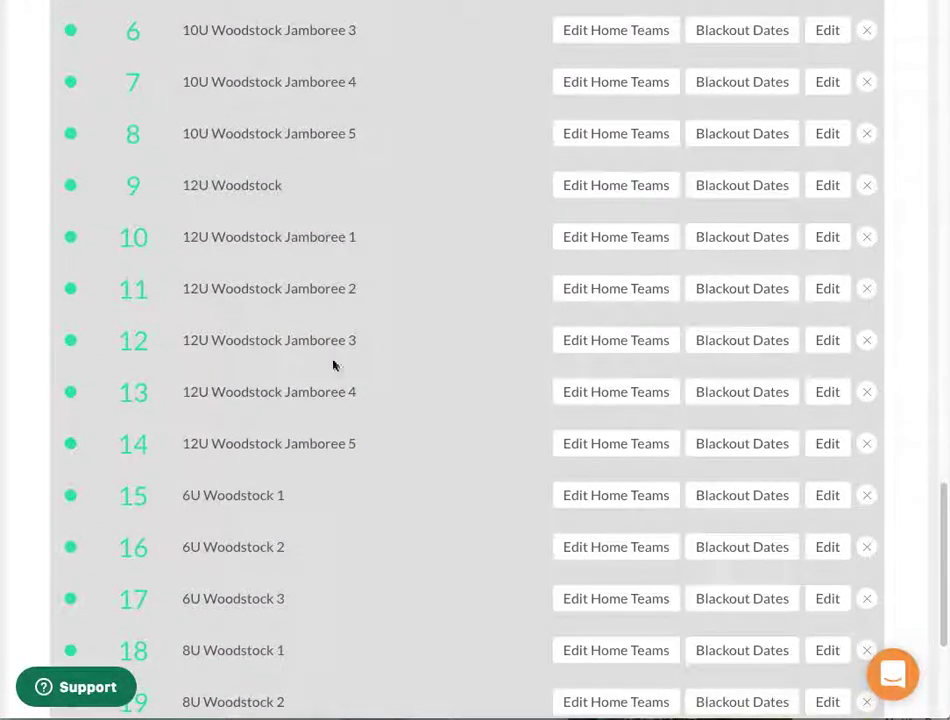
scroll(339, 475, down, 3)
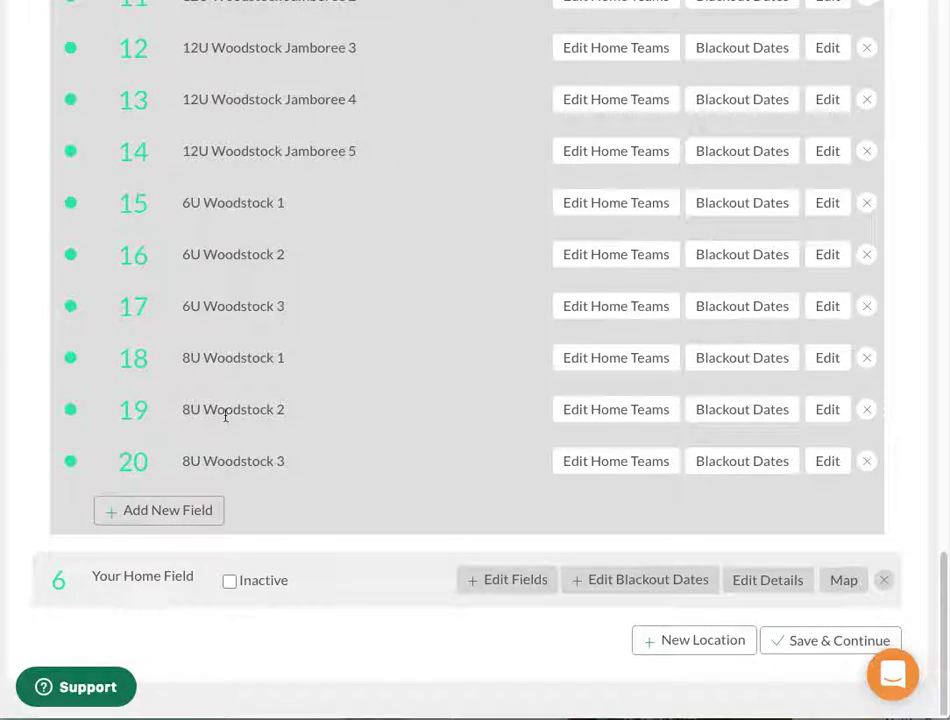
drag(186, 358, 458, 366)
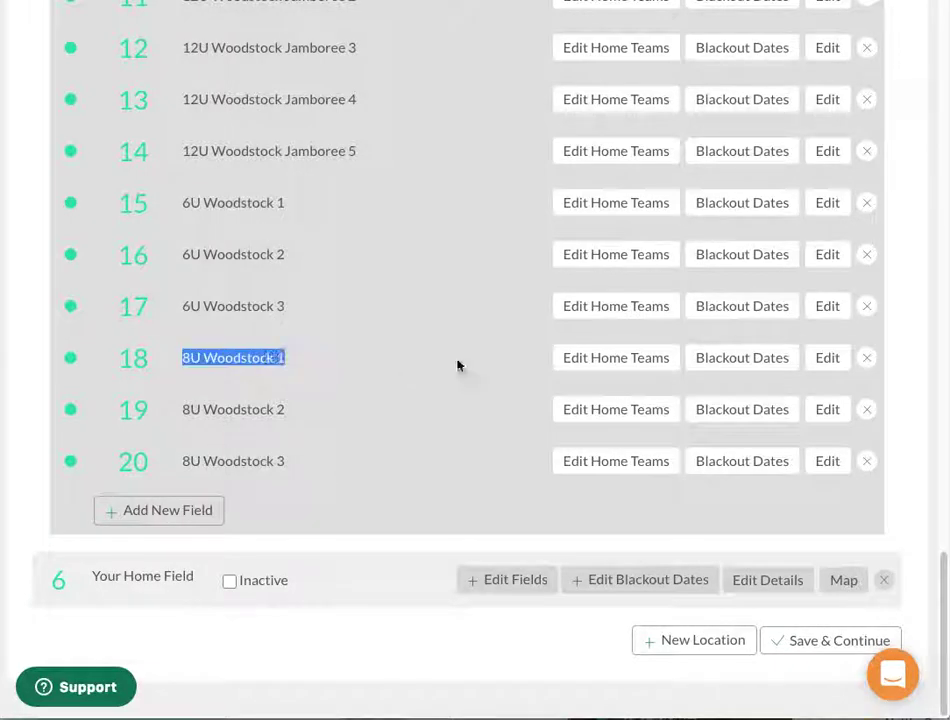
click(616, 358)
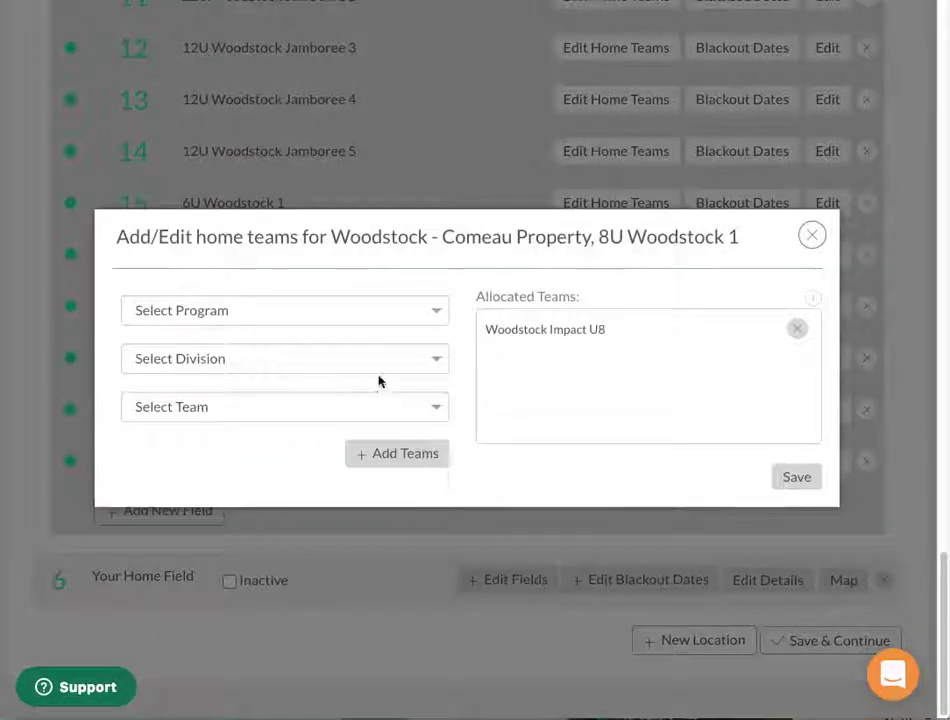
Replace Woodstock Impact U8 with Woodstock Impact 8U, add Woodstock Thunder U8, and save.
click(332, 406)
click(304, 543)
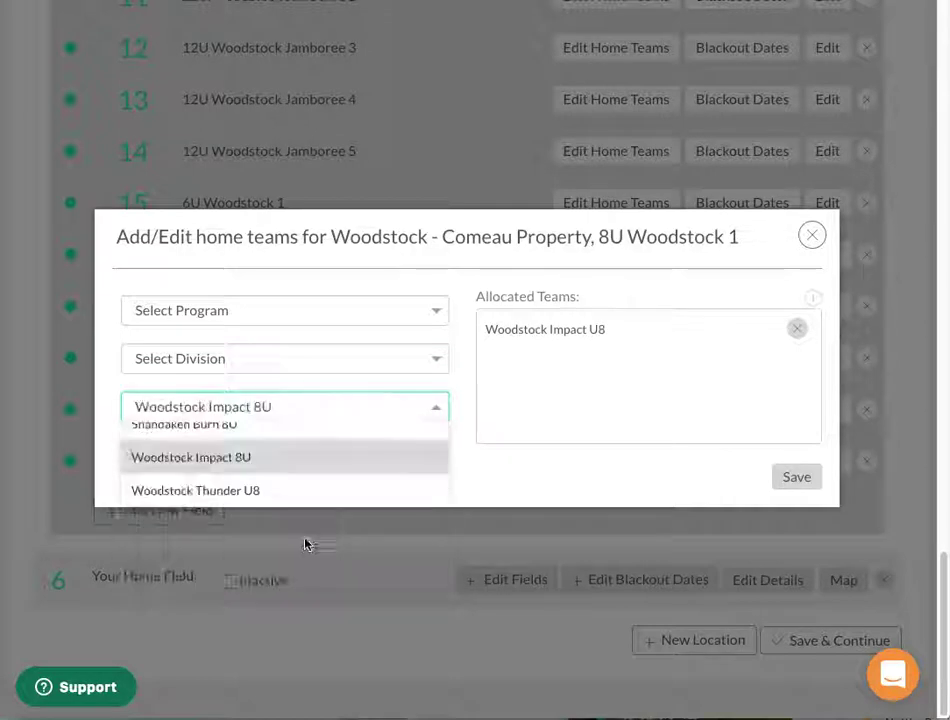
click(796, 331)
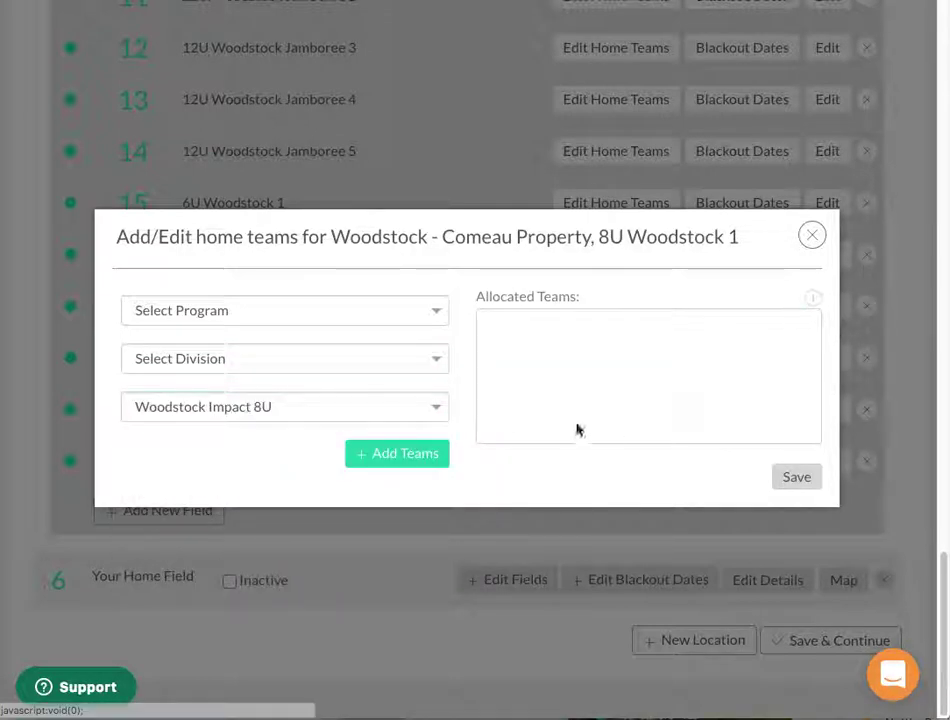
click(392, 453)
click(420, 413)
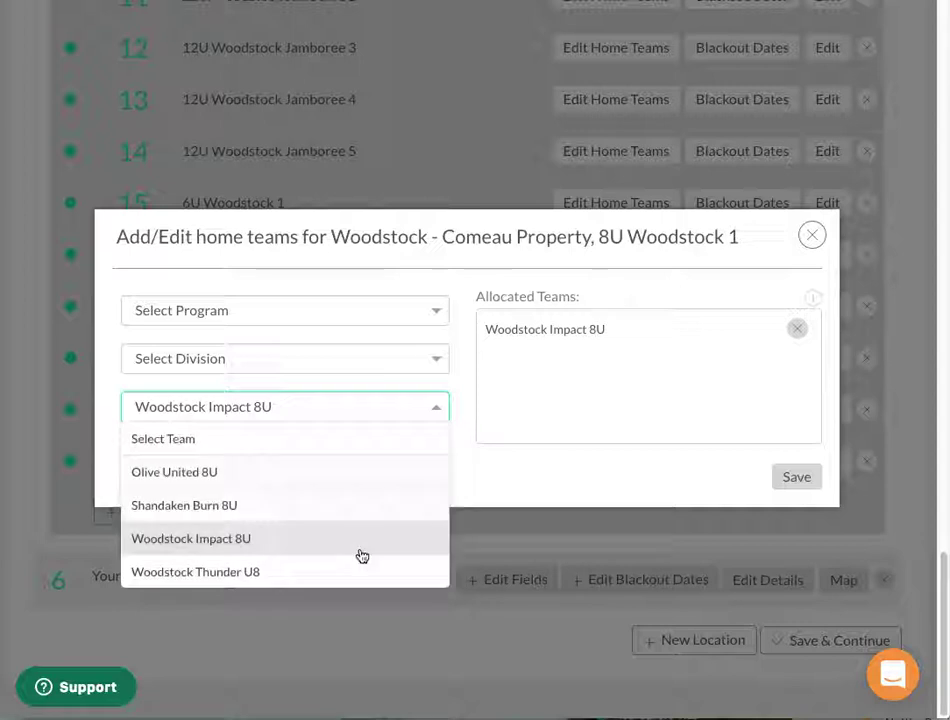
click(382, 537)
click(398, 462)
click(805, 477)
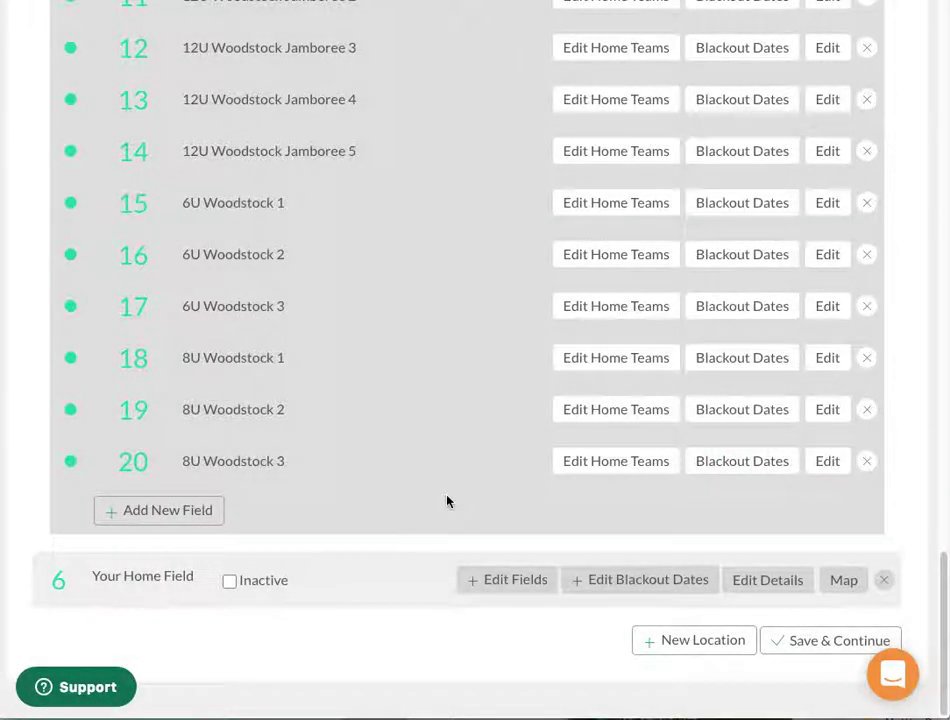
click(806, 650)
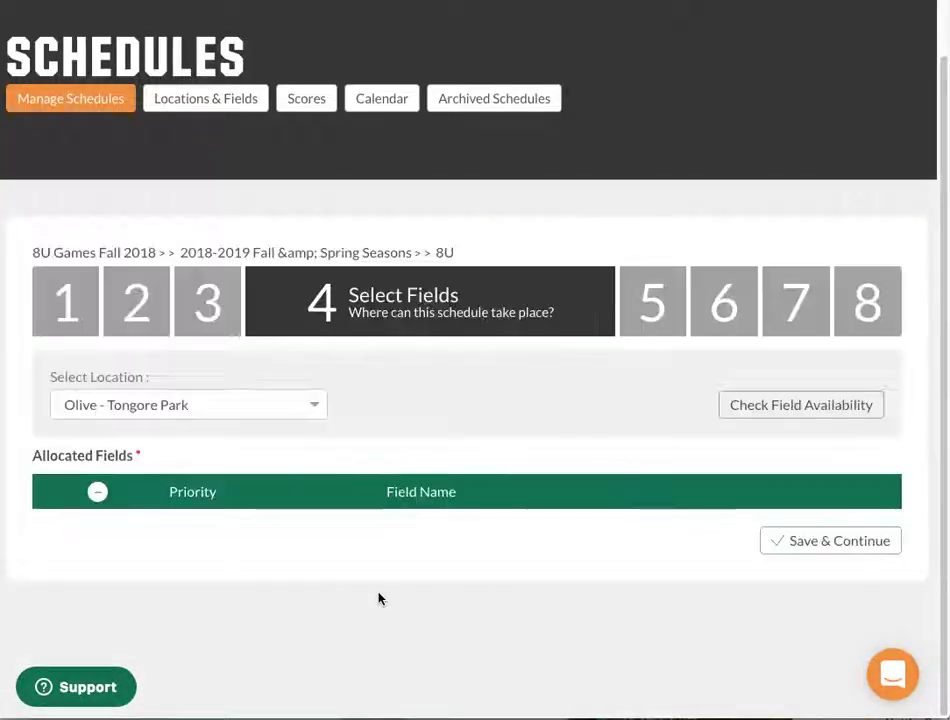
Return to step 3, Manage Locations & Fields, from the wizard header.
scroll(395, 135, down, 3)
scroll(278, 152, up, 3)
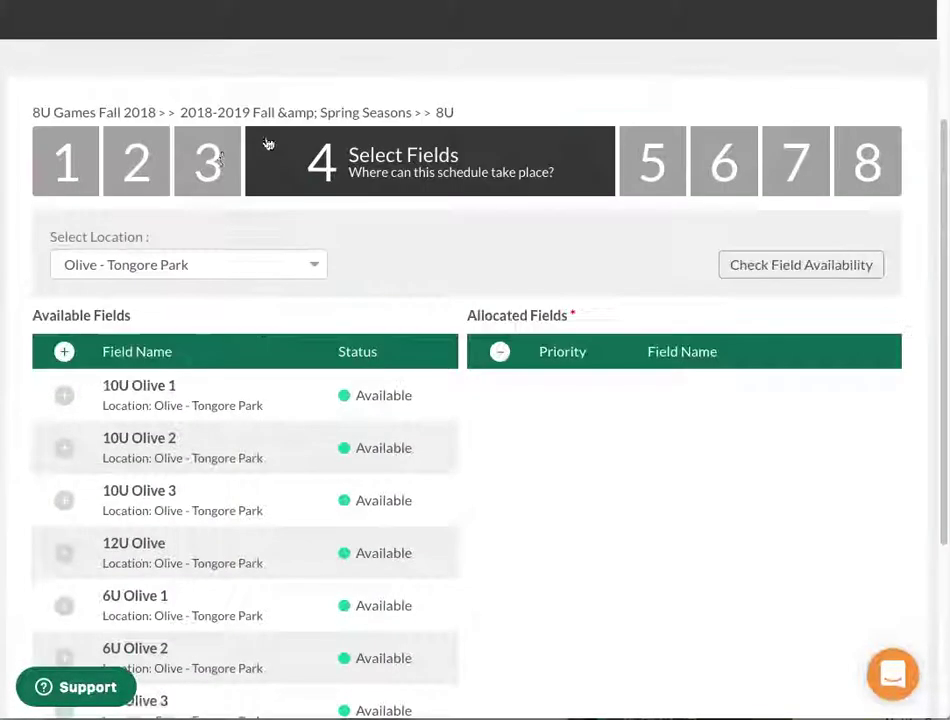
click(220, 159)
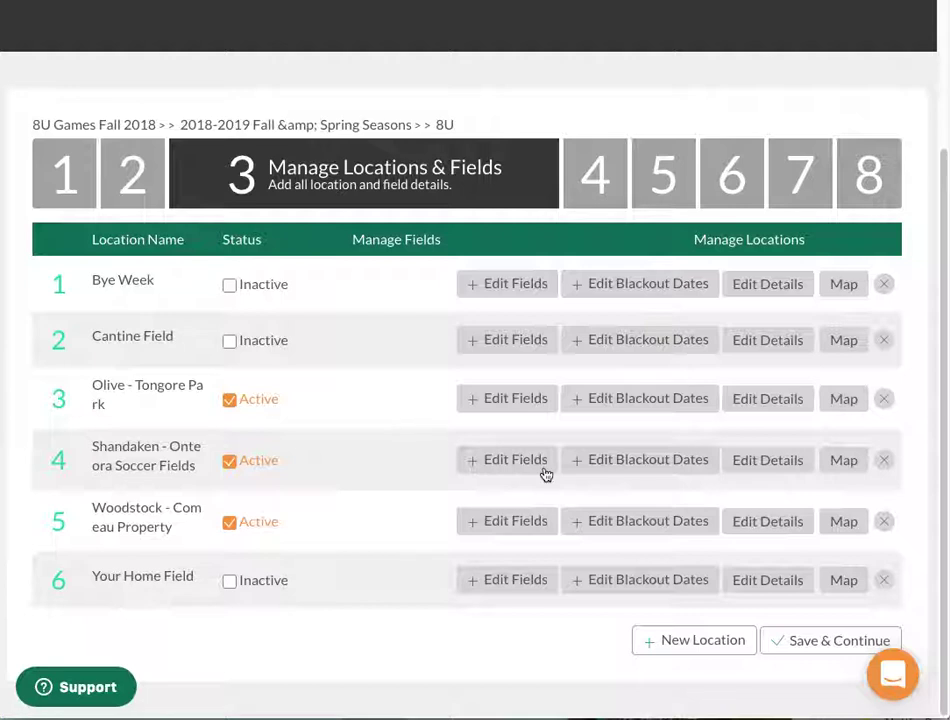
Review Olive - Tongore Park's blackout dates 10/06/2018 and 05/25/2019.
click(605, 400)
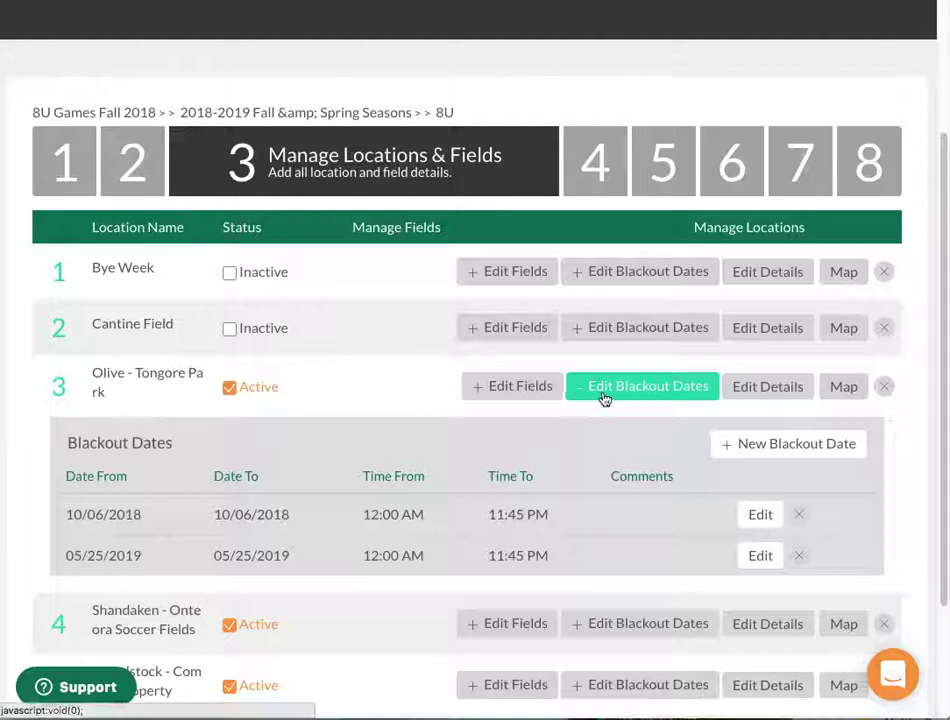
drag(67, 515, 330, 520)
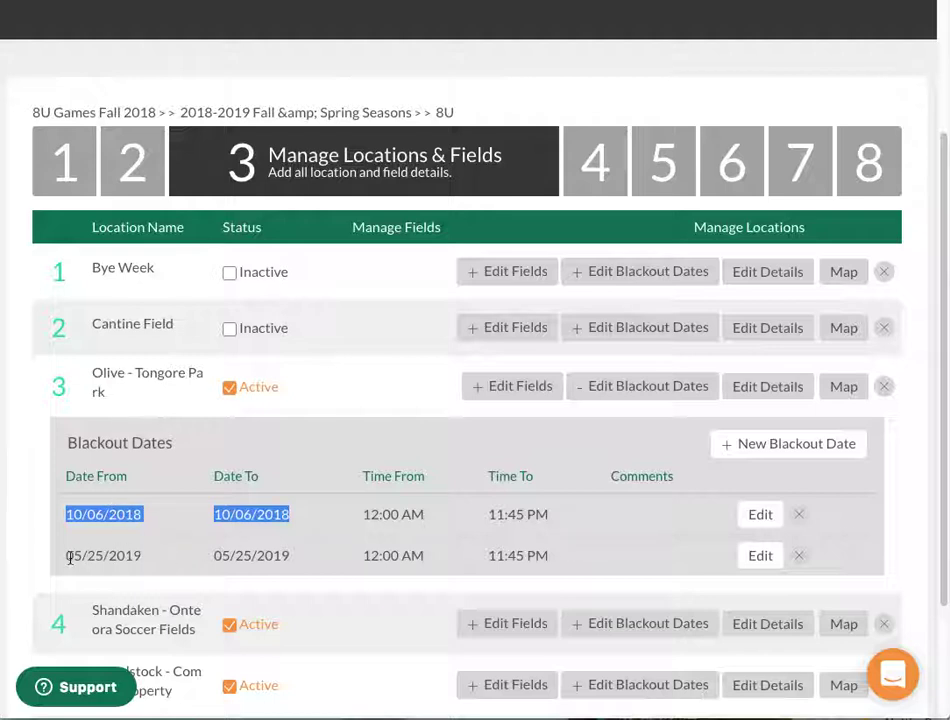
drag(69, 558, 292, 558)
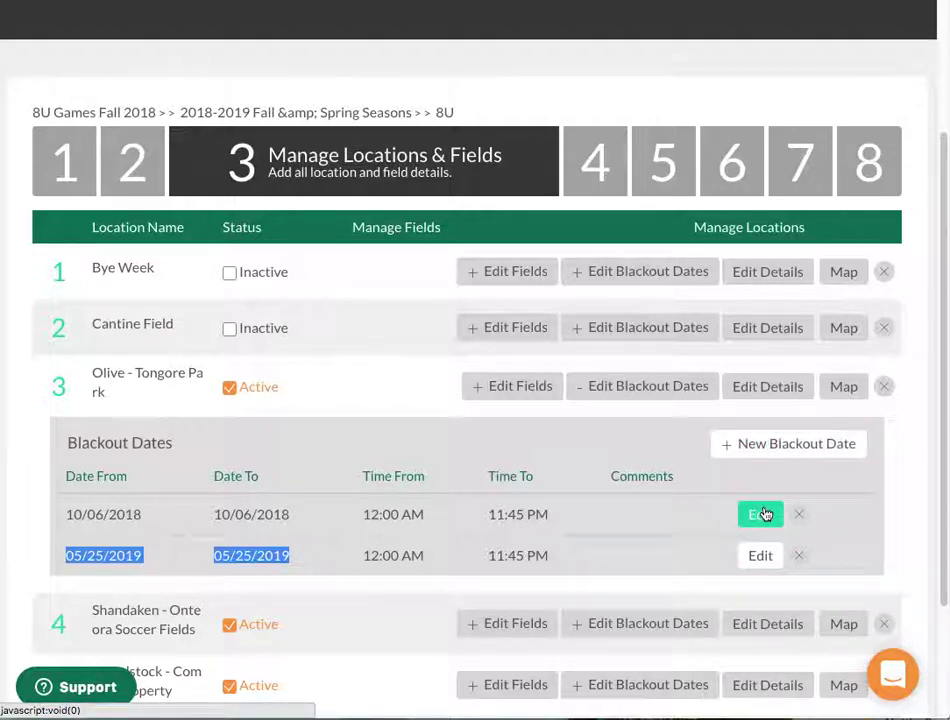
click(256, 565)
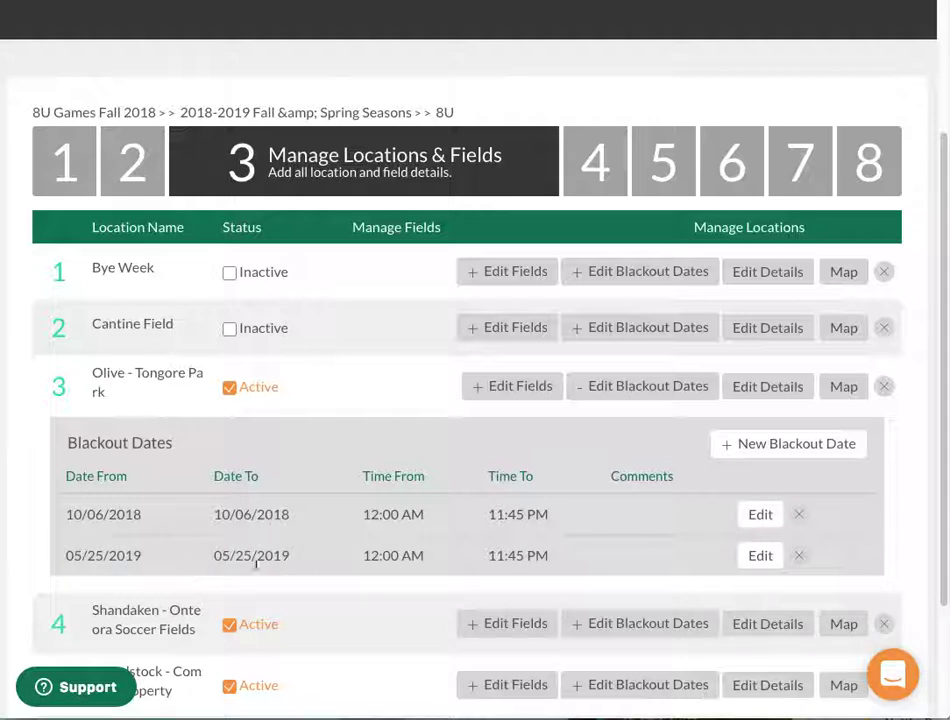
scroll(528, 543, down, 1)
Review the Shandaken location's blackout dates.
click(638, 525)
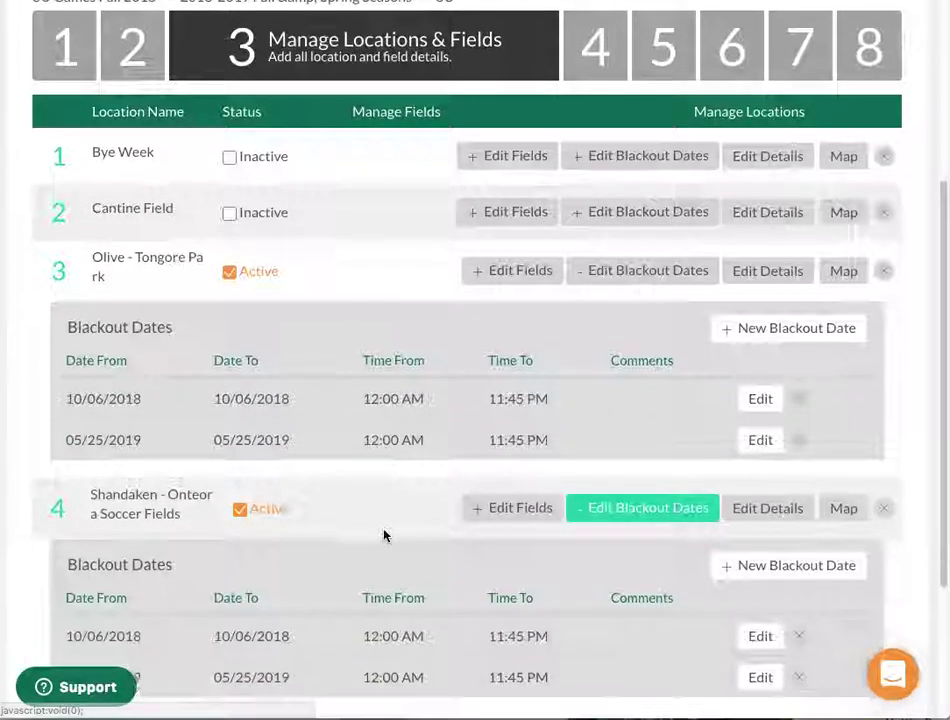
scroll(67, 600, down, 1)
drag(60, 574, 524, 579)
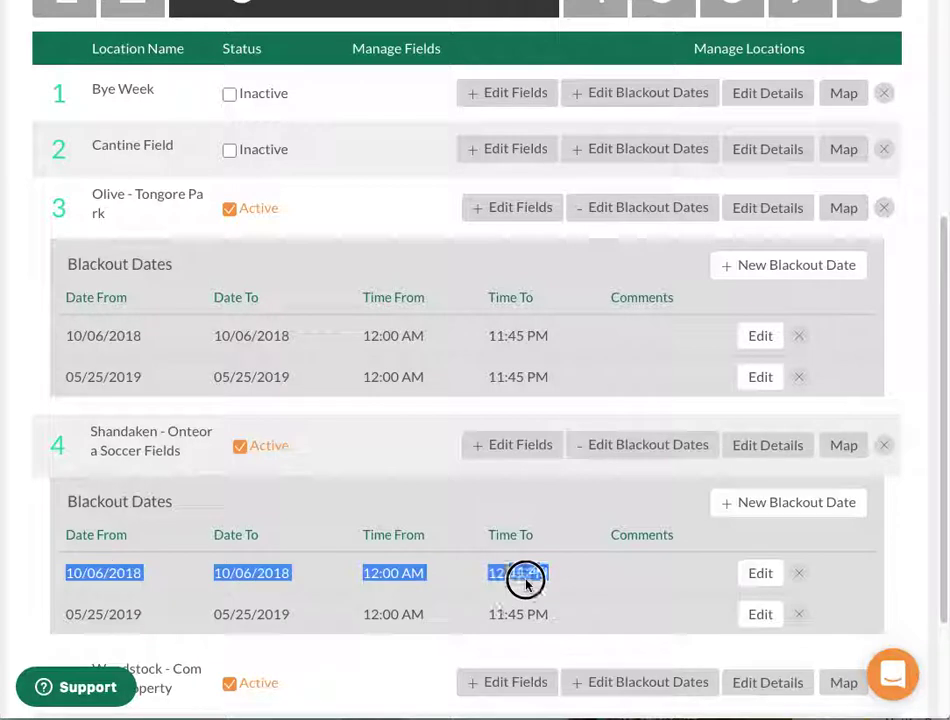
scroll(500, 602, down, 1)
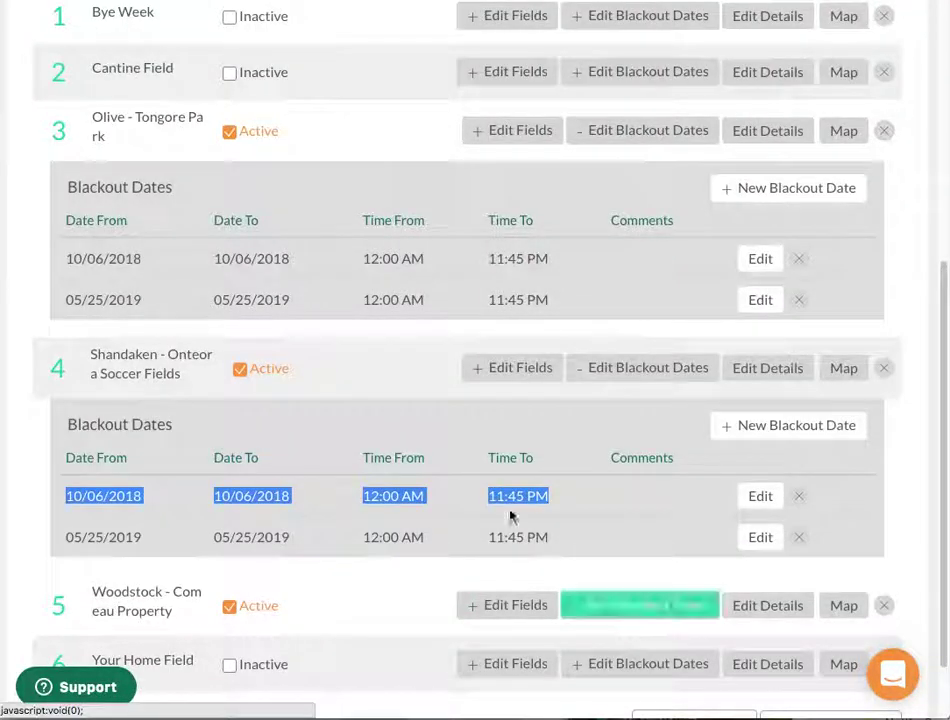
scroll(588, 508, up, 3)
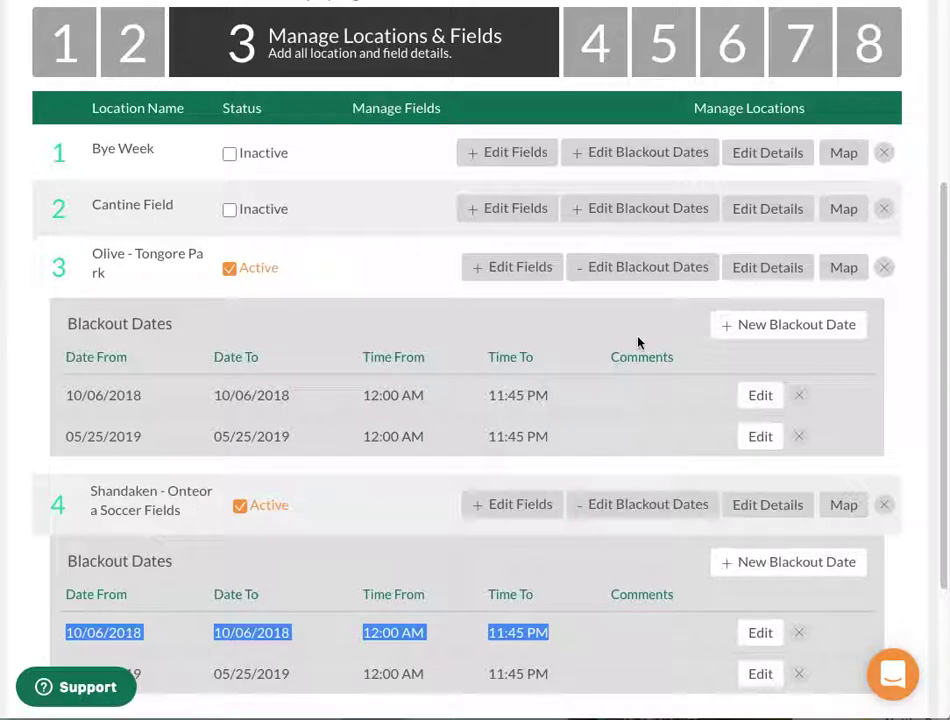
Stay on the page to keep unsaved changes, then save the locations and continue.
click(596, 55)
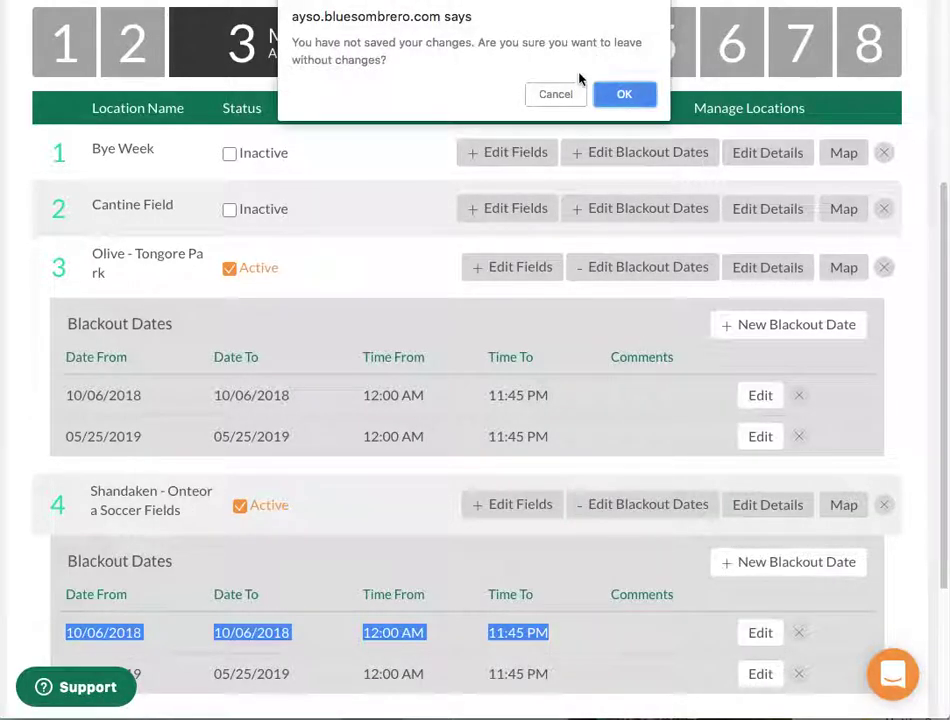
click(556, 94)
scroll(620, 500, down, 4)
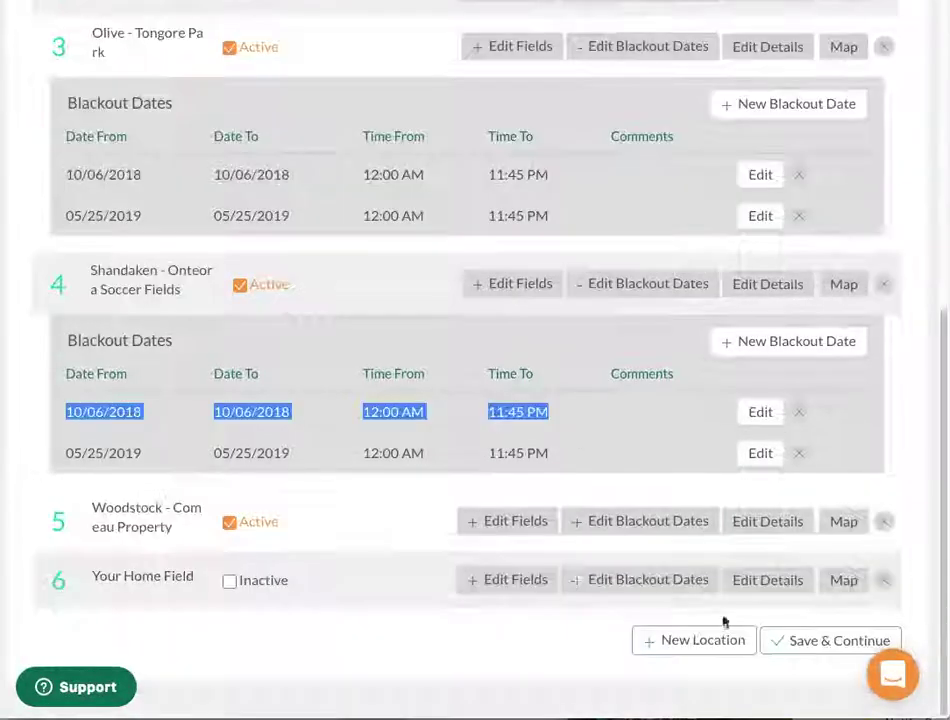
click(787, 648)
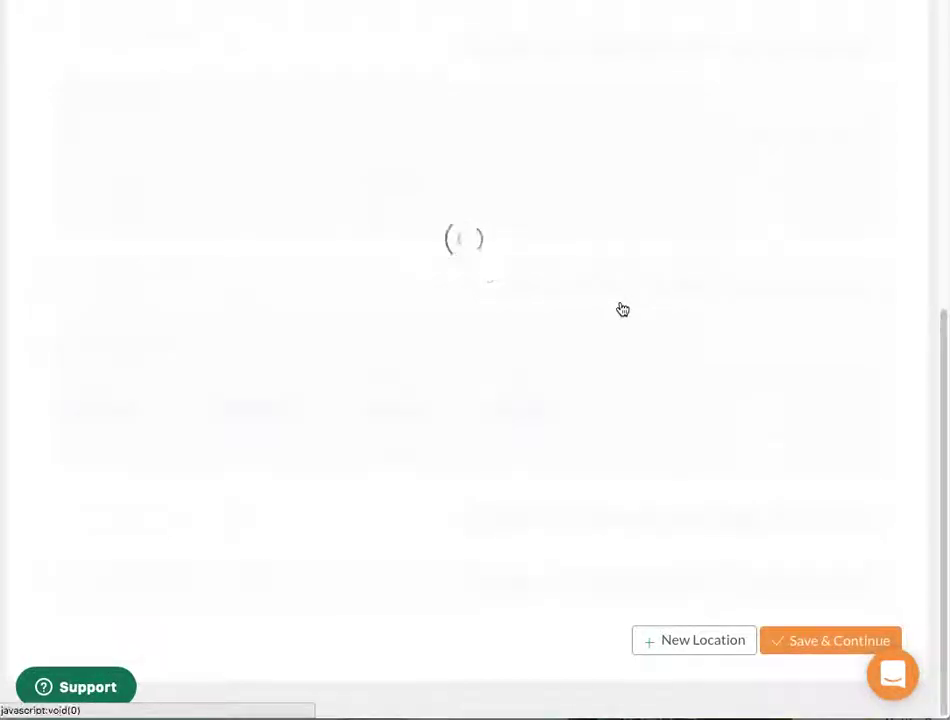
Allocate 8U Olive 1, 8U Shandaken 1 and 8U Woodstock 1, switching location for each field.
scroll(620, 307, down, 3)
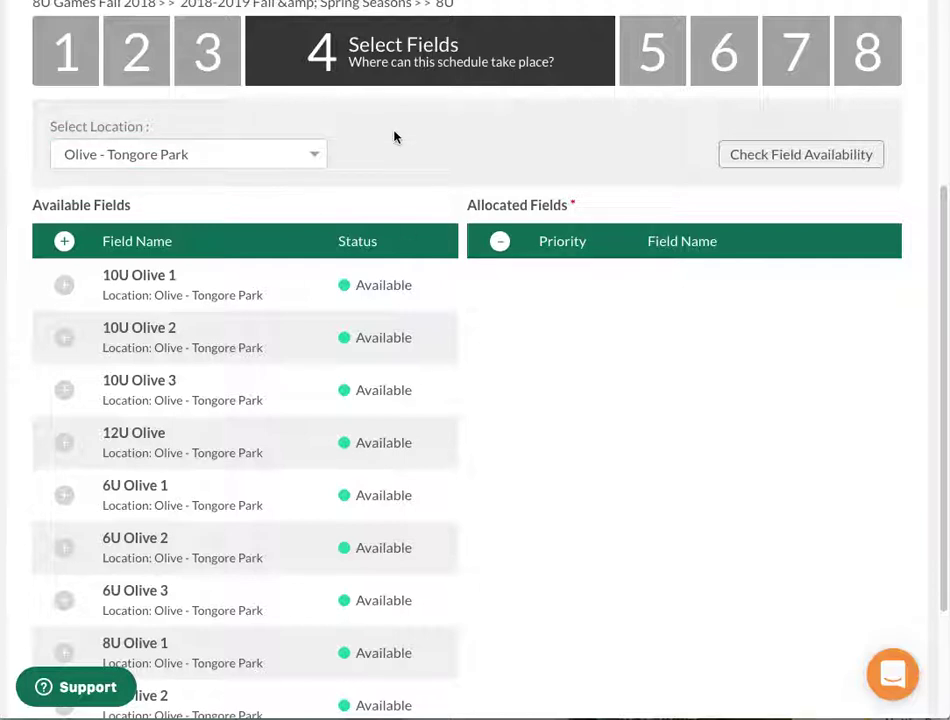
scroll(100, 378, down, 2)
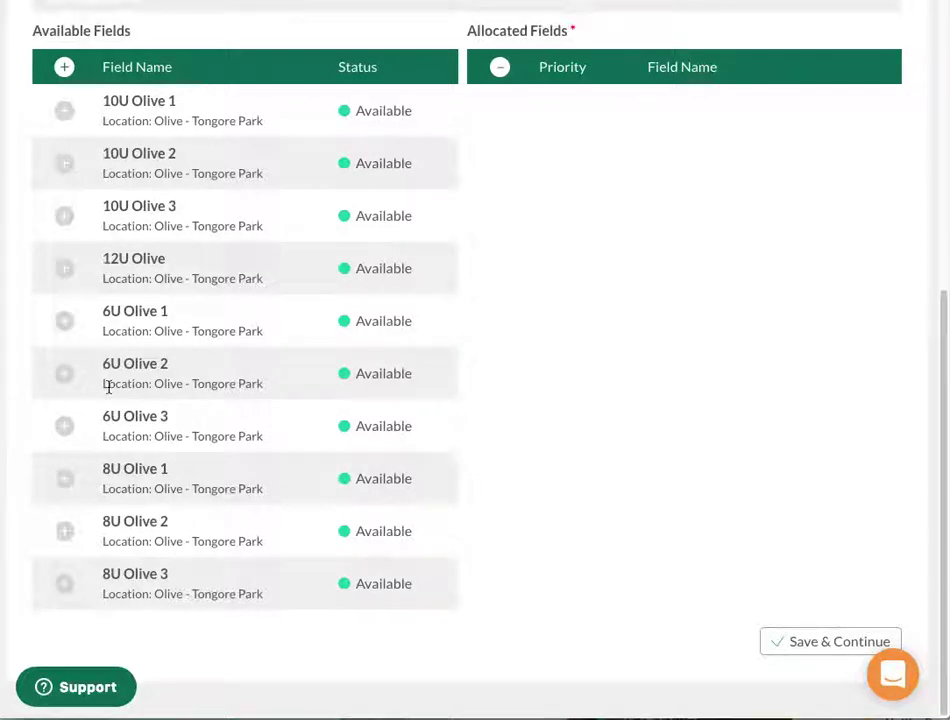
scroll(212, 89, up, 2)
scroll(218, 373, down, 2)
click(65, 481)
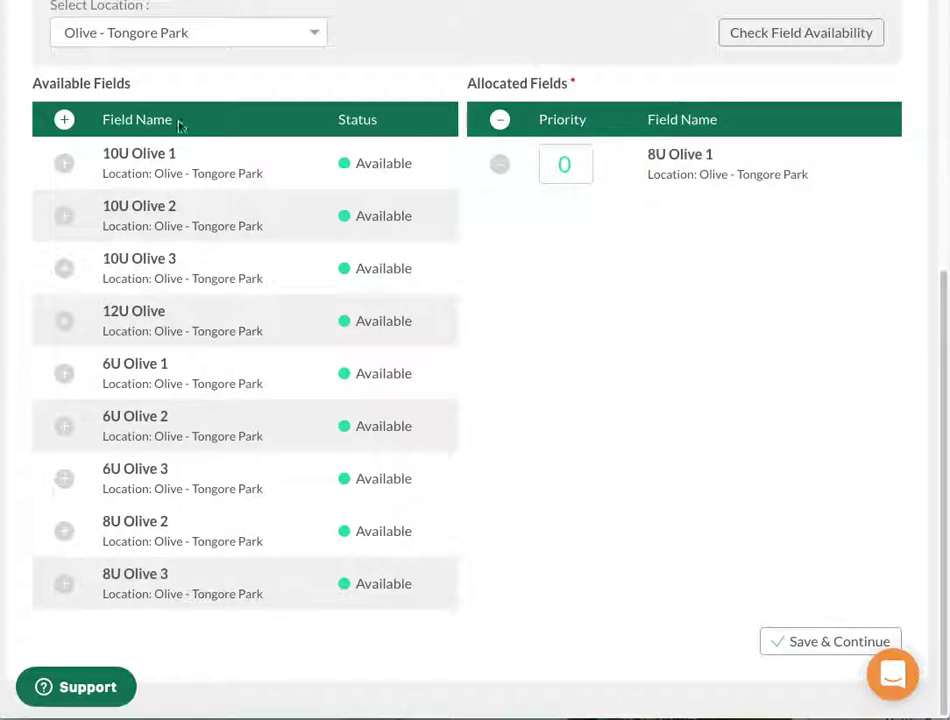
click(148, 32)
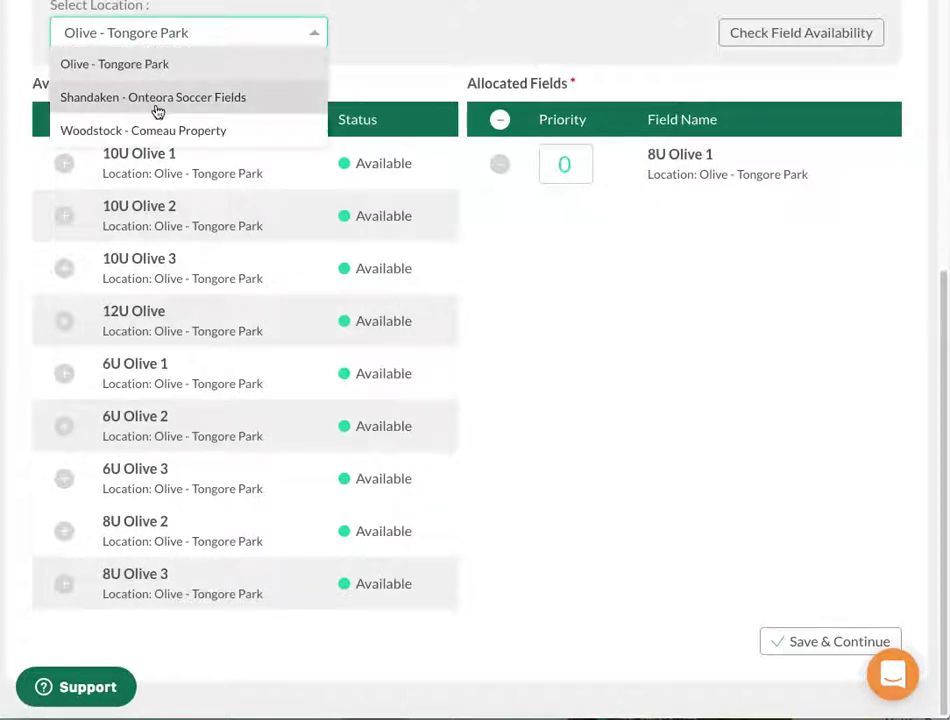
click(155, 100)
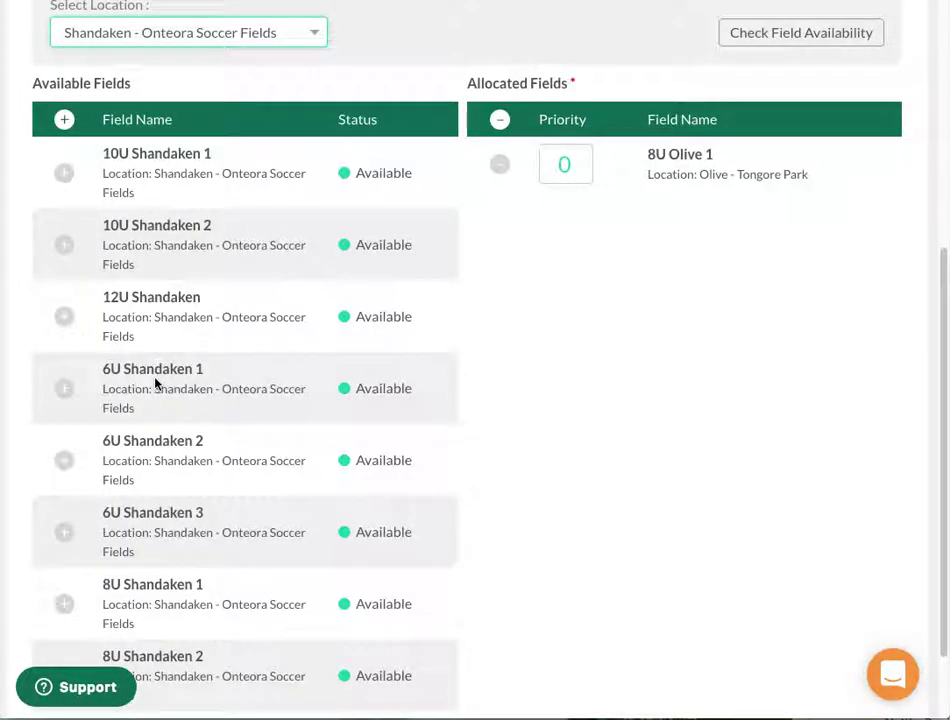
scroll(138, 368, down, 1)
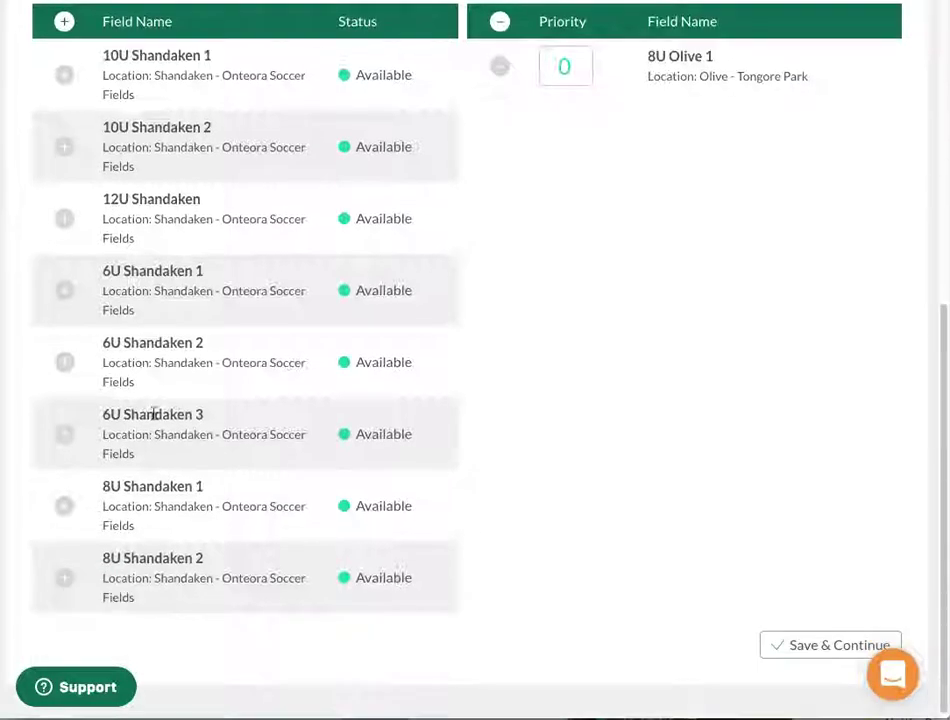
click(64, 507)
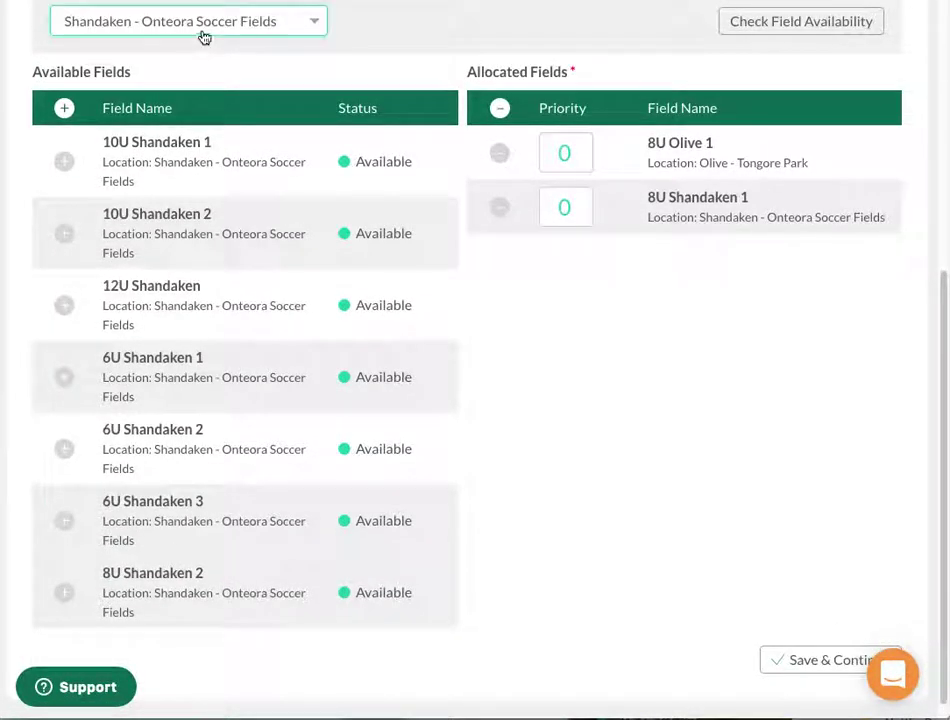
drag(206, 34, 244, 136)
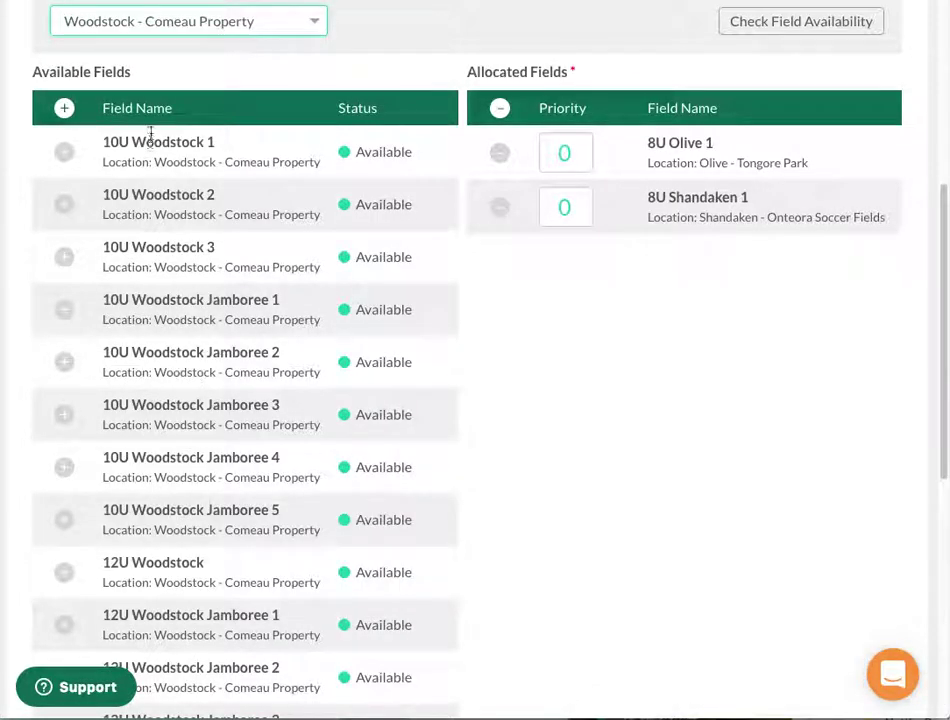
scroll(195, 509, down, 6)
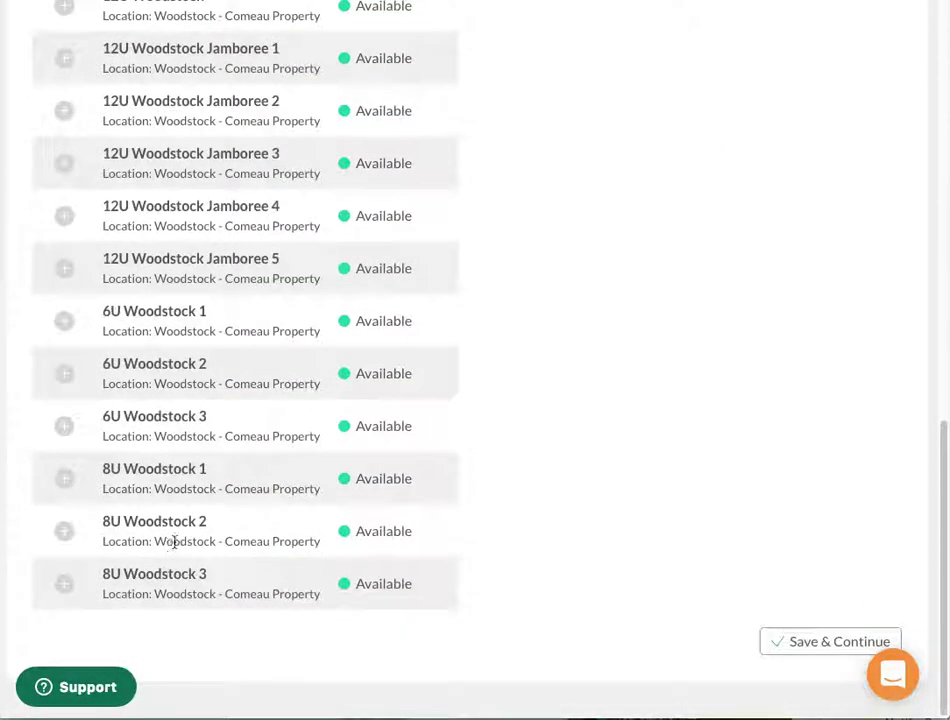
click(64, 478)
Save the three-field allocation and continue to the Schedule Blackouts step.
scroll(575, 450, down, 2)
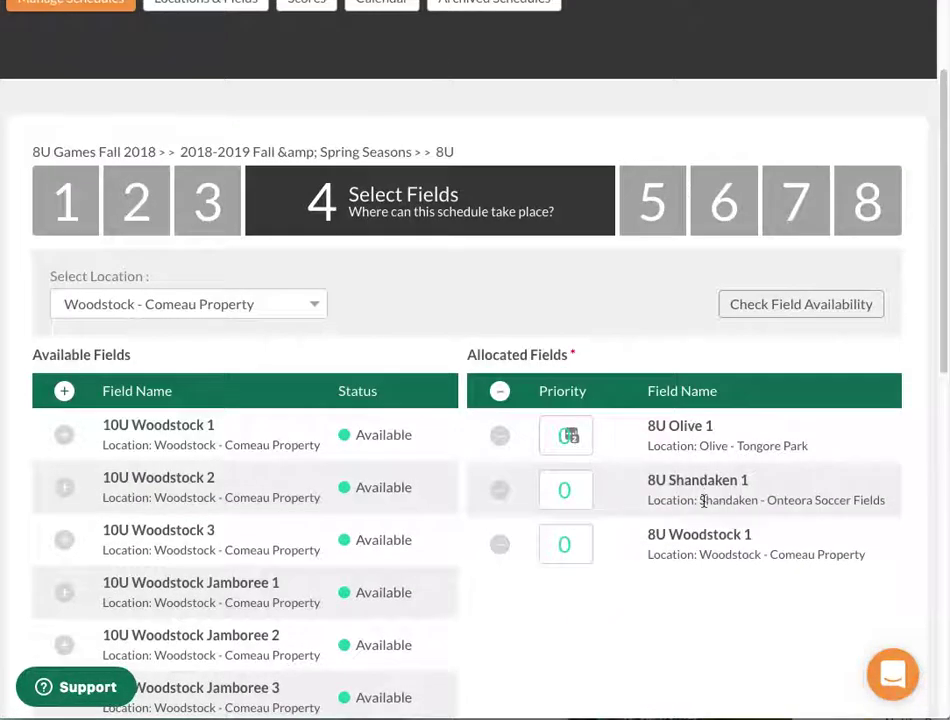
scroll(717, 562, down, 8)
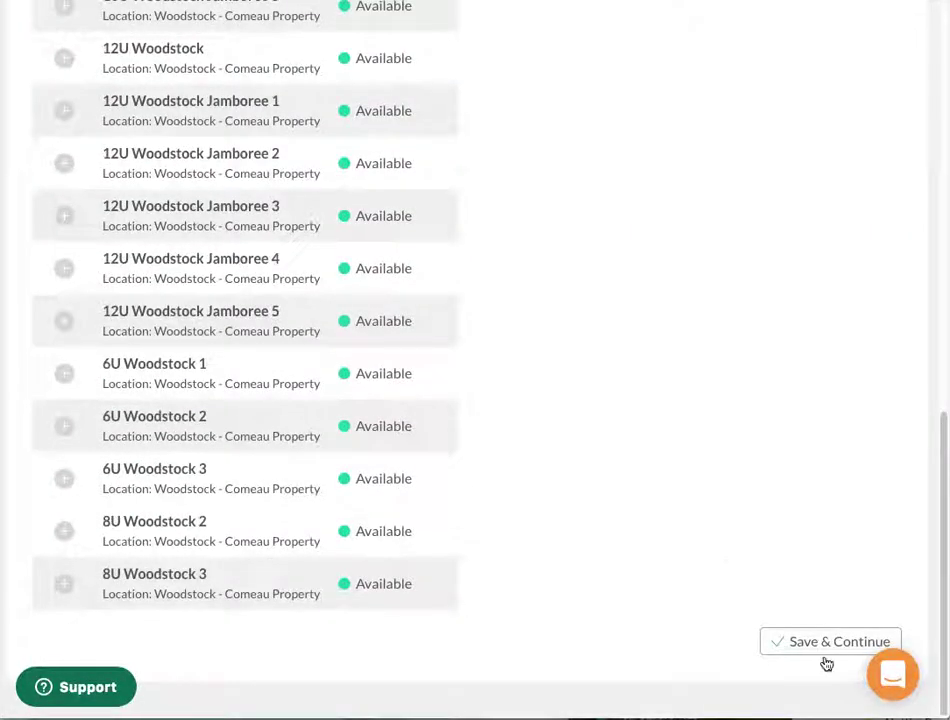
click(826, 643)
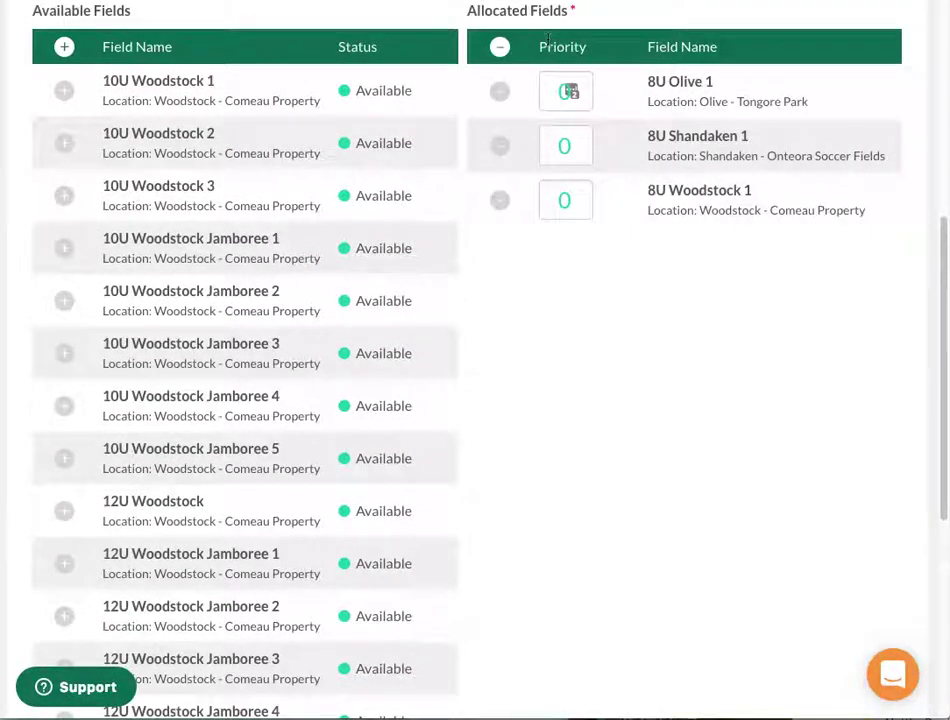
scroll(717, 495, down, 5)
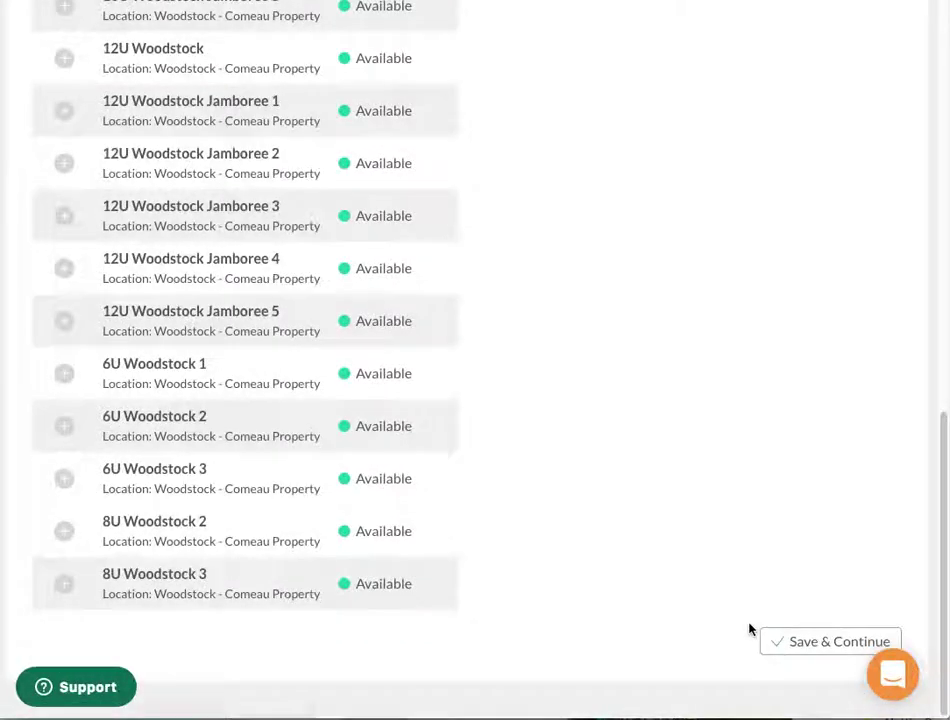
click(823, 645)
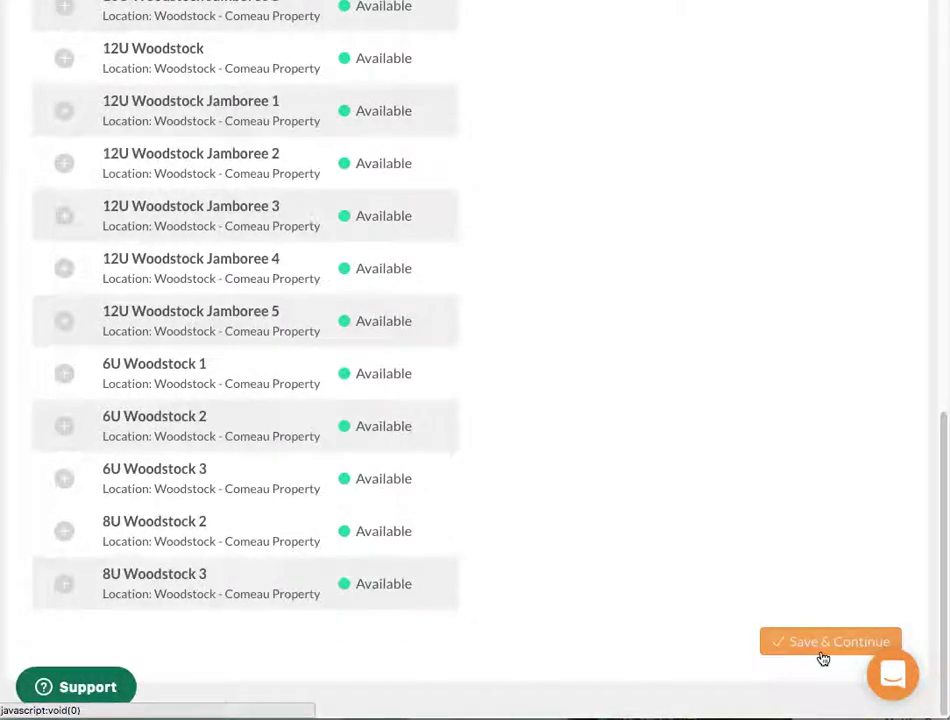
click(823, 658)
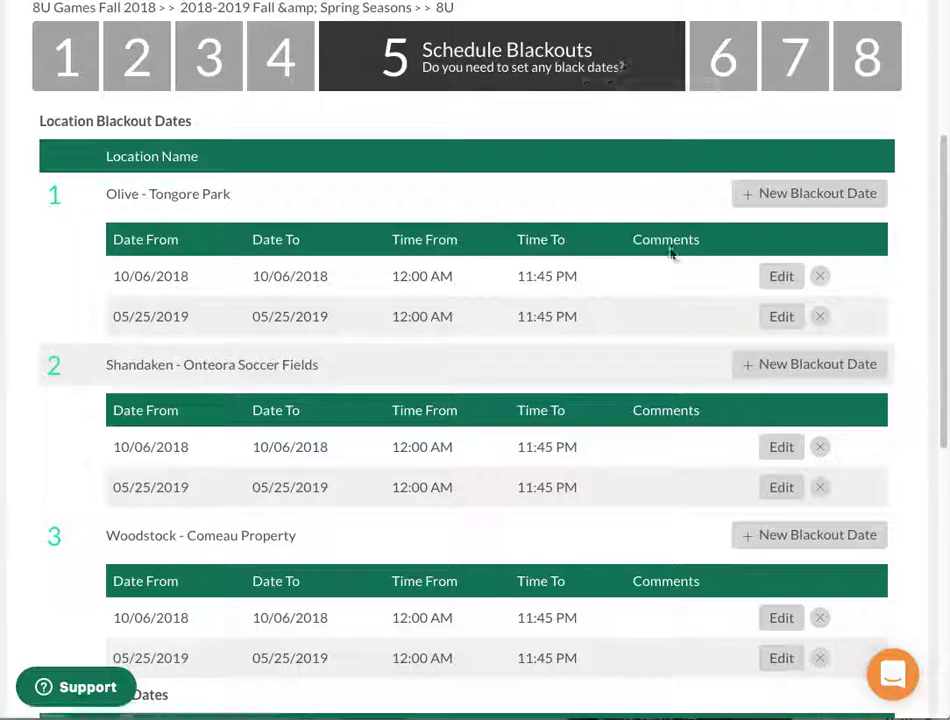
Keep the existing Olive, Shandaken and Woodstock blackout dates unchanged and save them to reach Schedule Overview.
scroll(655, 256, down, 2)
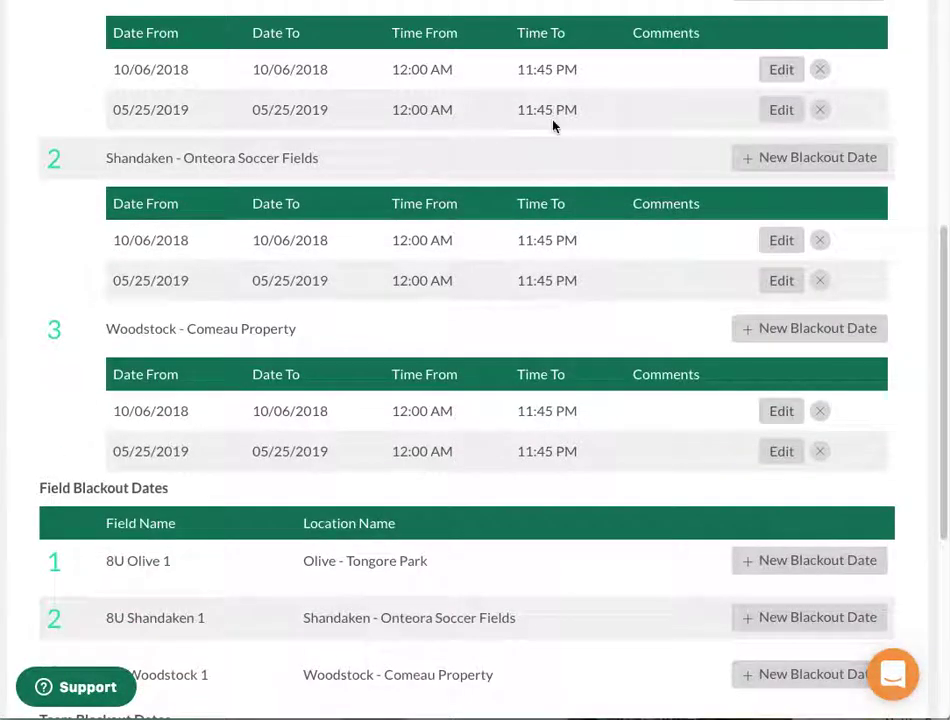
scroll(320, 196, up, 1)
drag(114, 118, 666, 123)
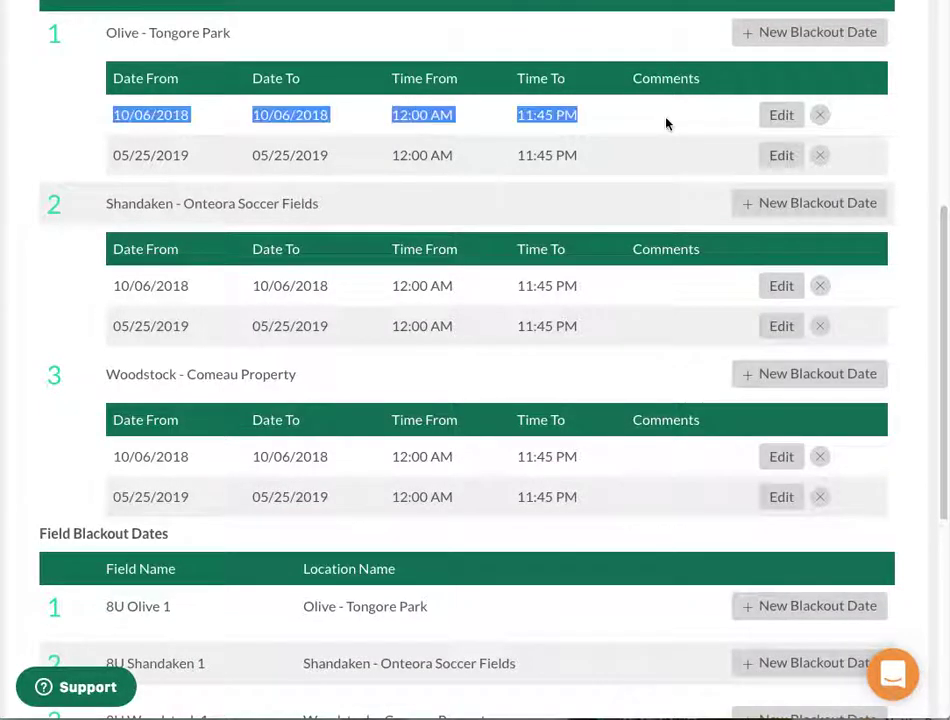
drag(110, 158, 545, 156)
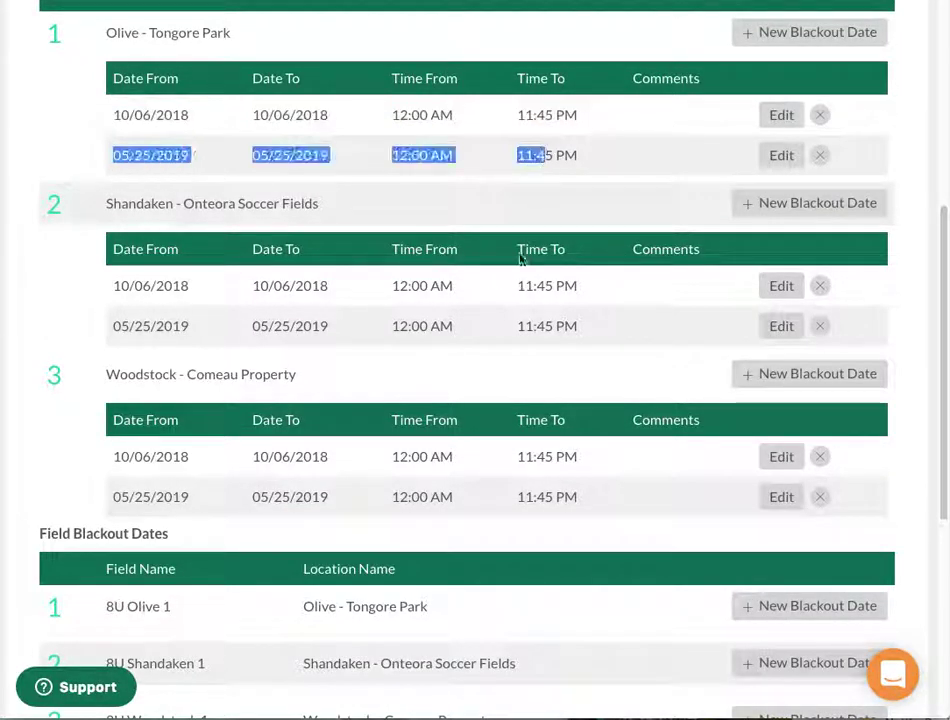
click(521, 254)
scroll(498, 339, down, 3)
scroll(581, 413, down, 2)
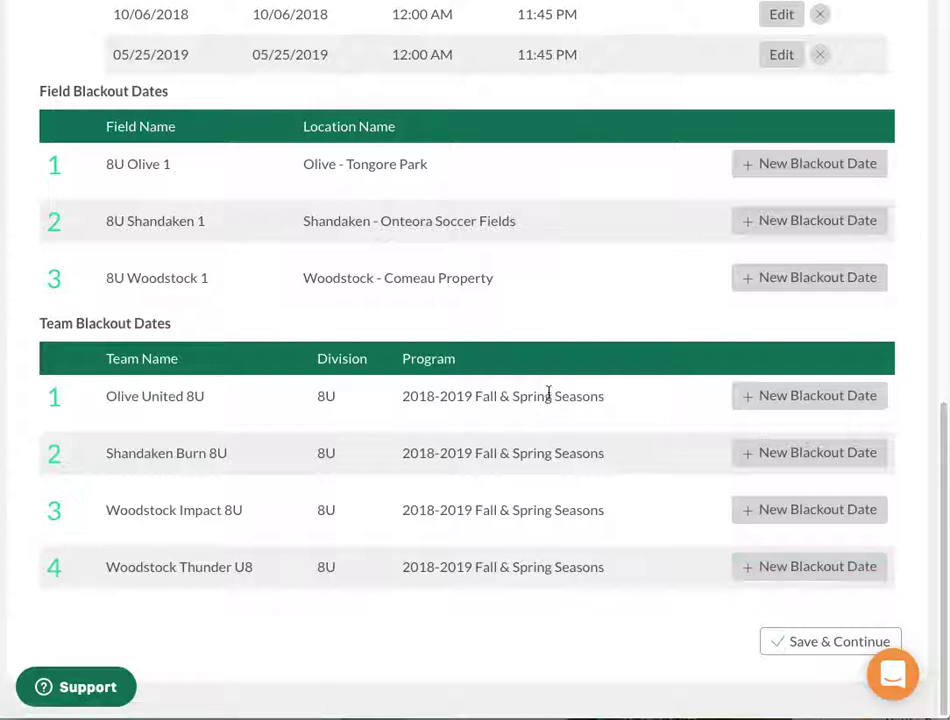
click(762, 646)
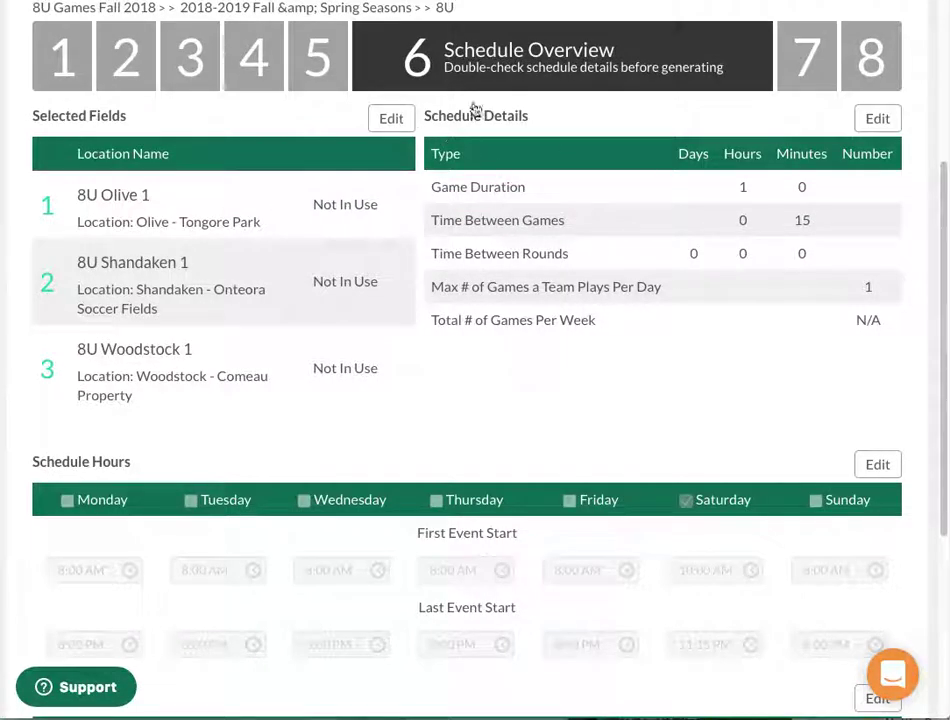
Review the three chosen fields and game timing details, then approve so the Saturday 10:00 AM schedule generates.
drag(102, 194, 305, 388)
click(568, 371)
drag(441, 176, 857, 324)
click(666, 426)
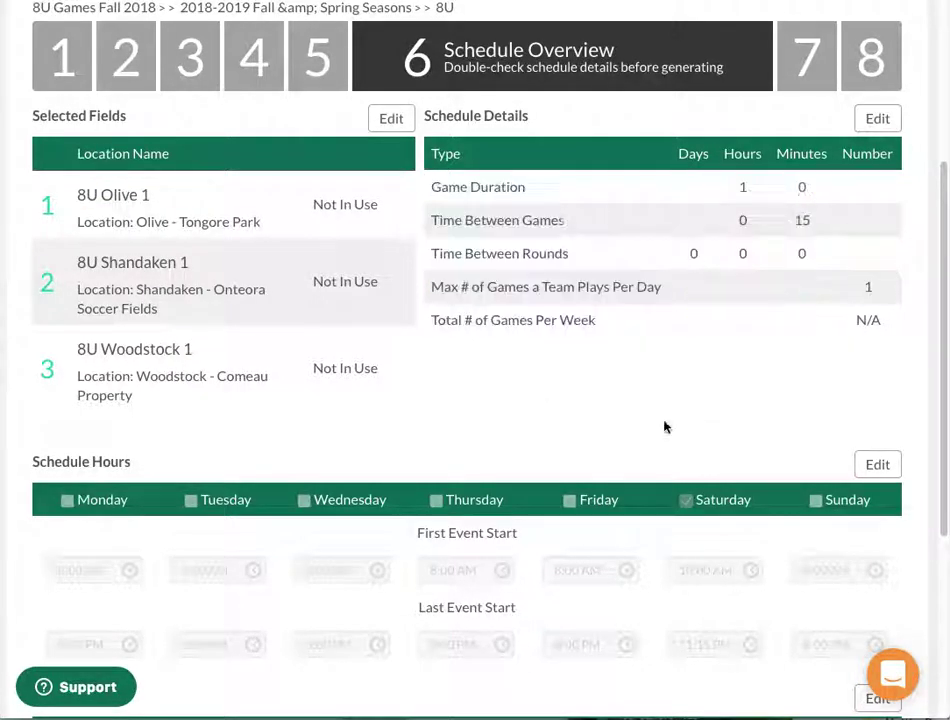
scroll(620, 430, down, 3)
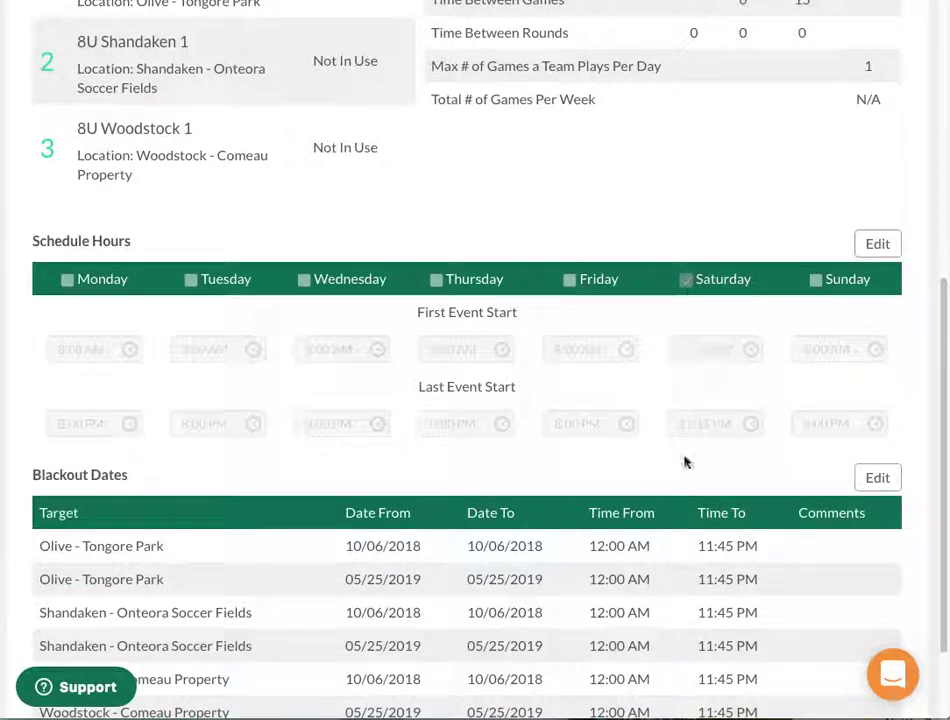
scroll(710, 381, down, 2)
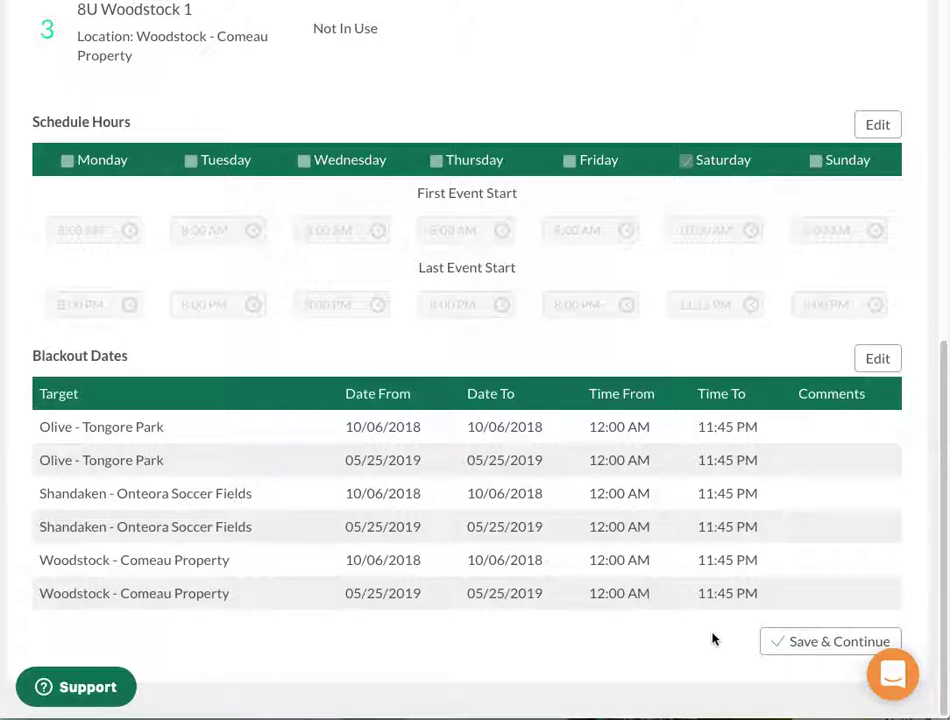
click(789, 638)
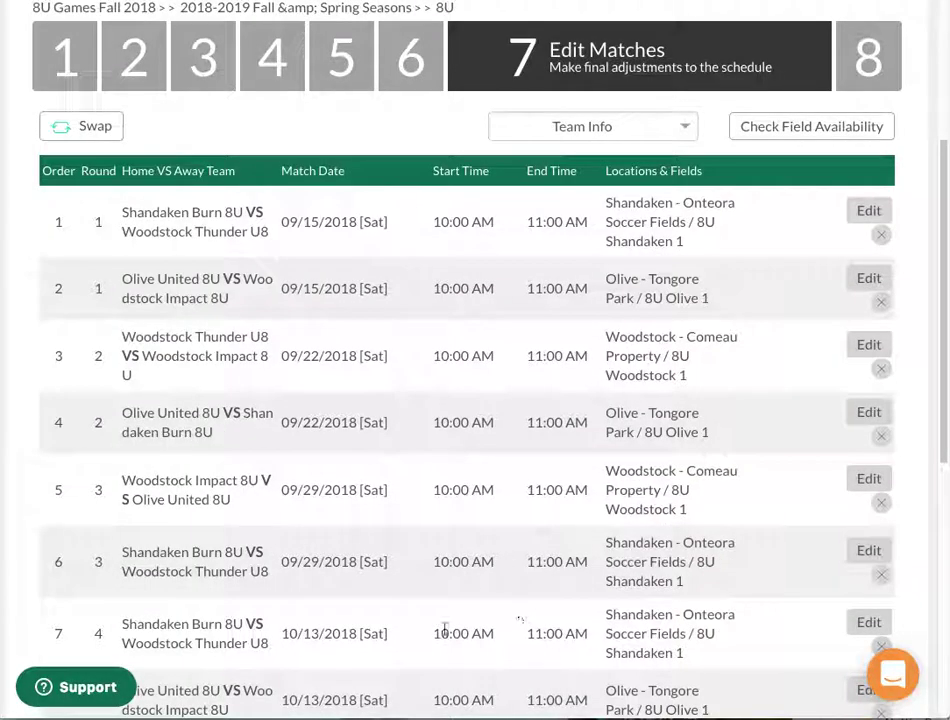
Look over the generated Saturday 10:00 AM matches from 09/15/2018 and save them to reach Schedule Preview.
scroll(463, 308, down, 6)
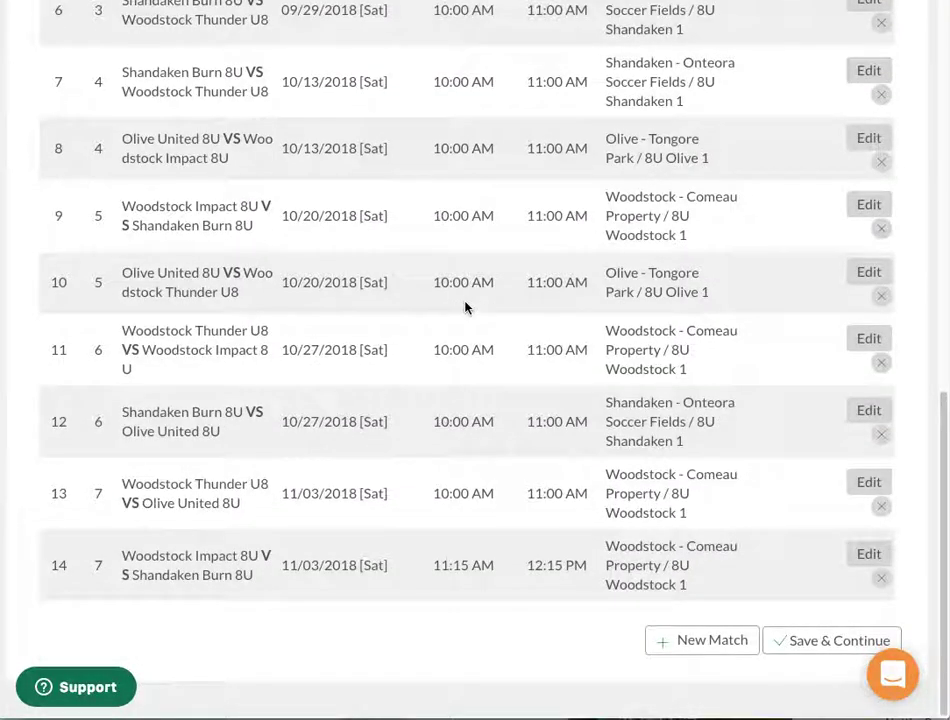
scroll(465, 307, up, 9)
scroll(465, 307, down, 3)
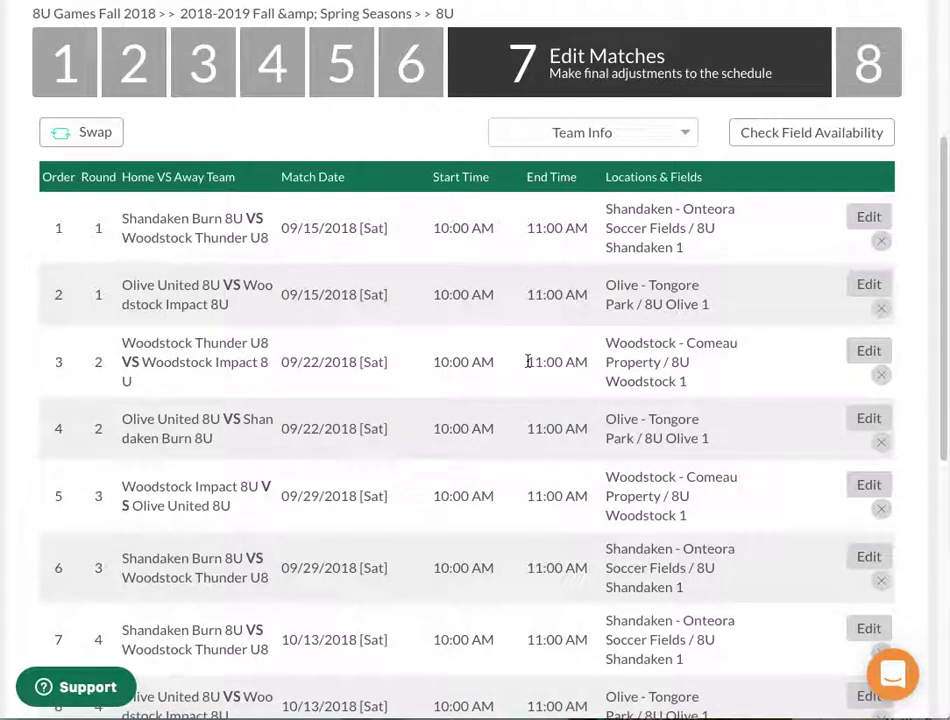
scroll(307, 295, down, 3)
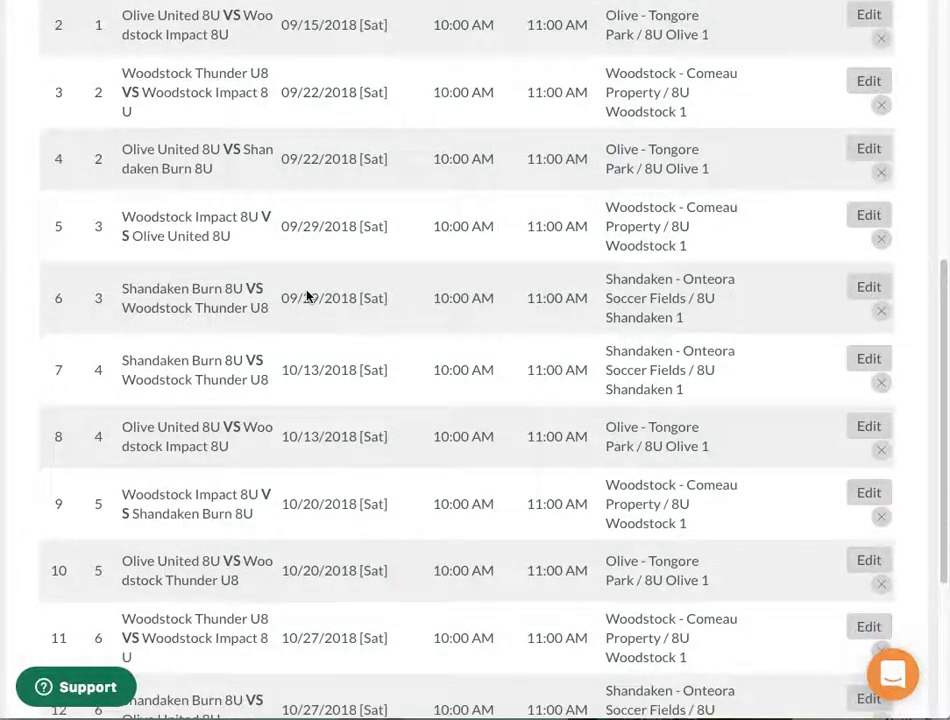
scroll(307, 295, down, 3)
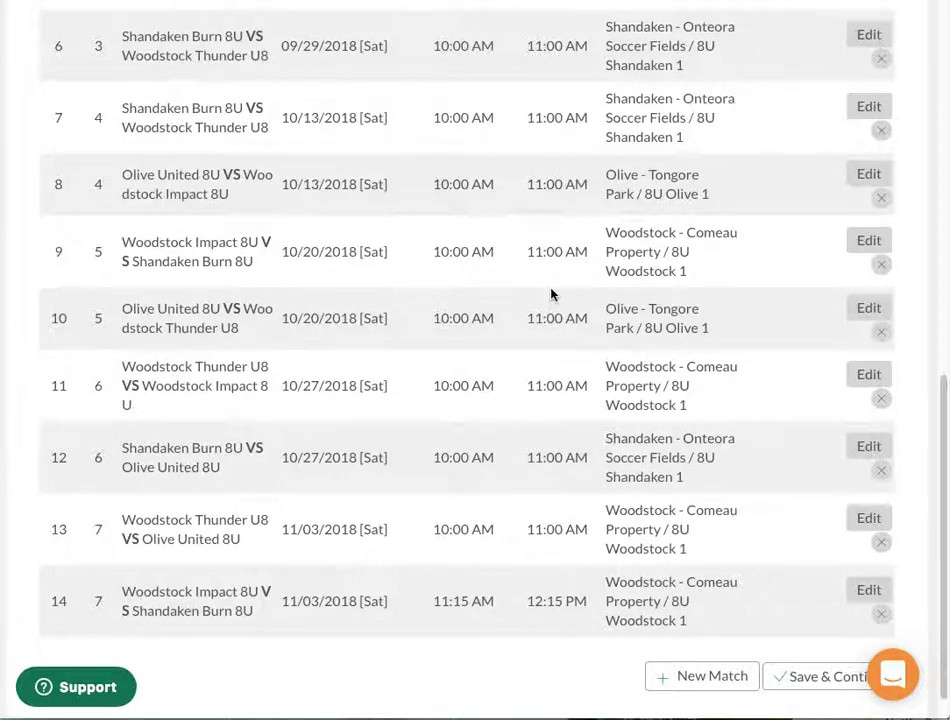
scroll(551, 294, up, 6)
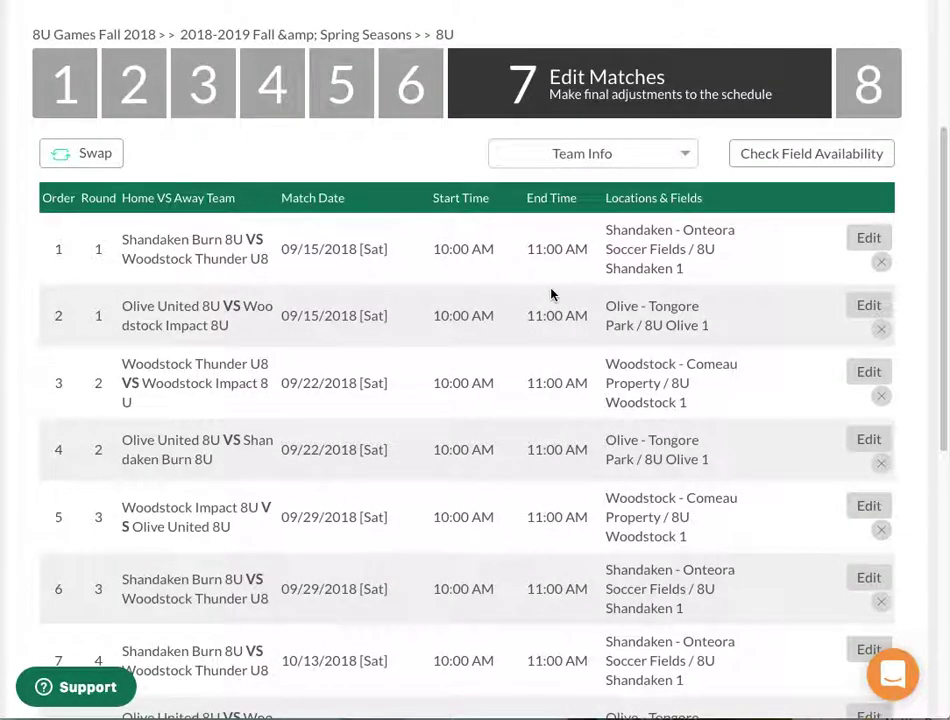
scroll(736, 261, down, 6)
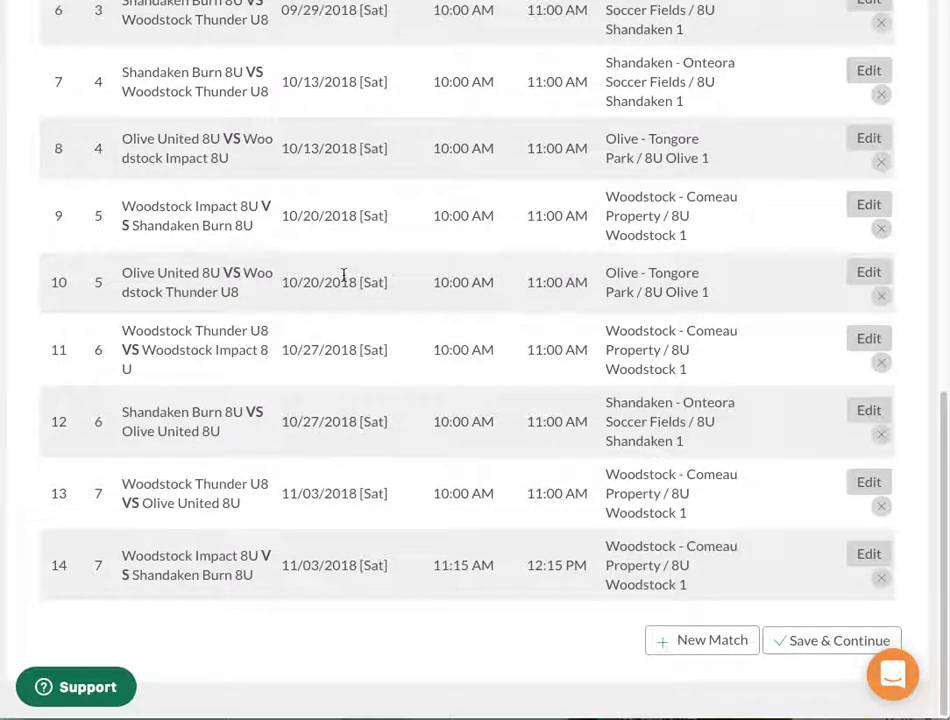
click(824, 642)
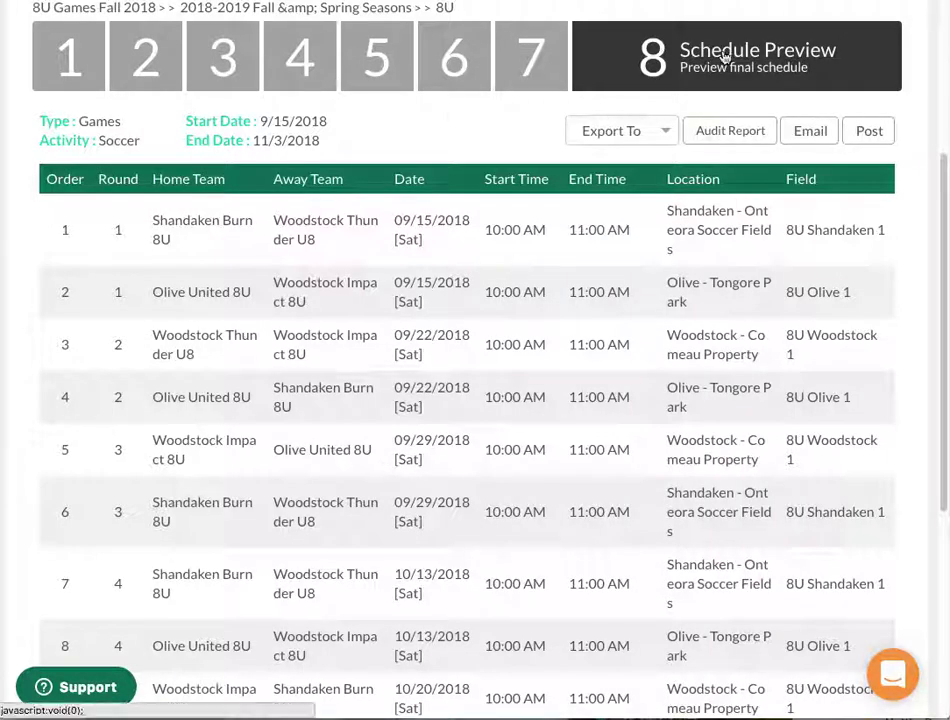
Scroll the Schedule Preview to bring up the 8U Games Fall 2018 Audit Report.
scroll(680, 357, down, 4)
scroll(676, 360, up, 6)
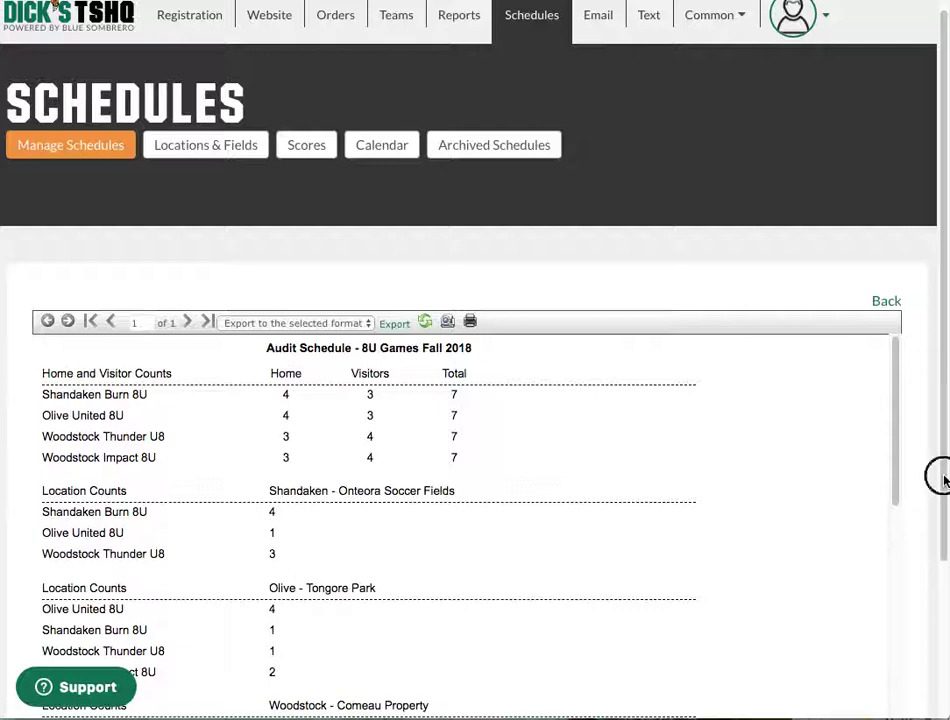
Check Shandaken Burn 8U's home count and Woodstock Thunder U8's count at Woodstock - Comeau Property.
scroll(945, 475, down, 3)
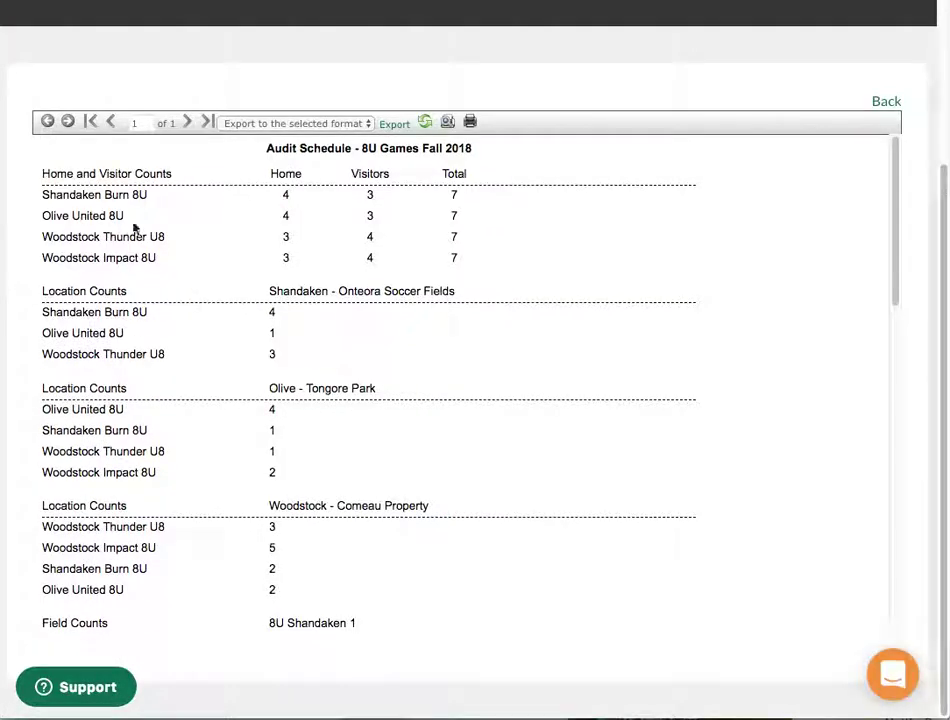
scroll(68, 174, up, 1)
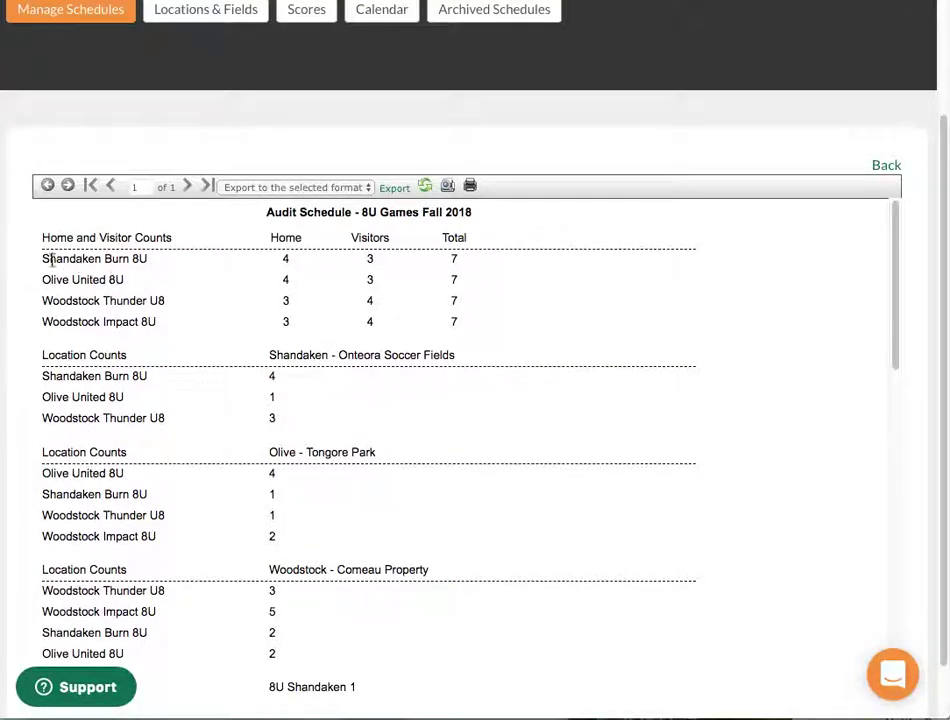
double_click(285, 259)
drag(268, 356, 378, 357)
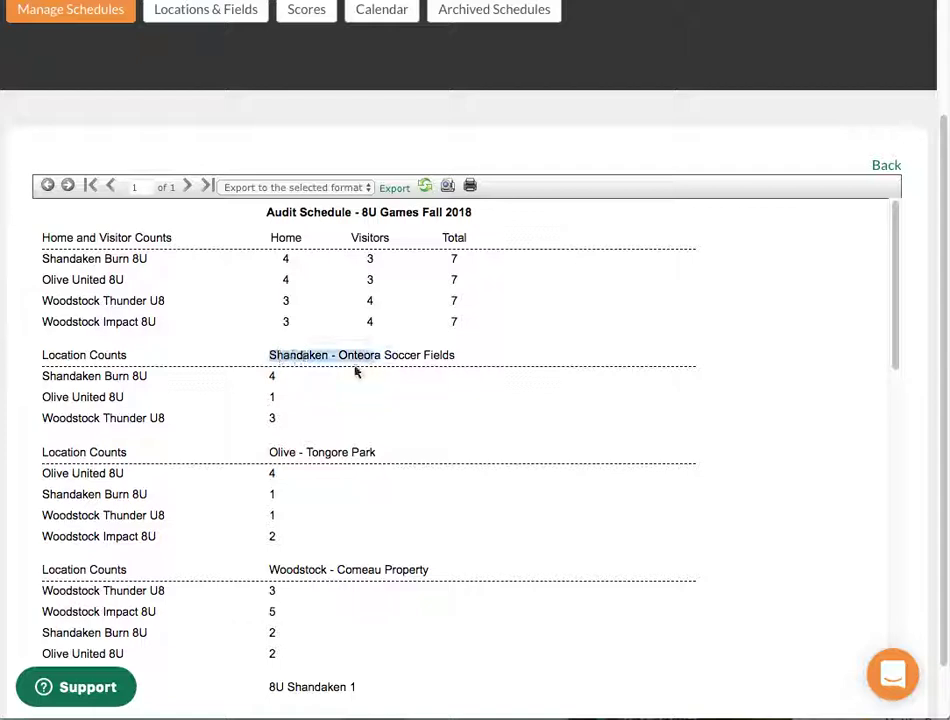
click(45, 380)
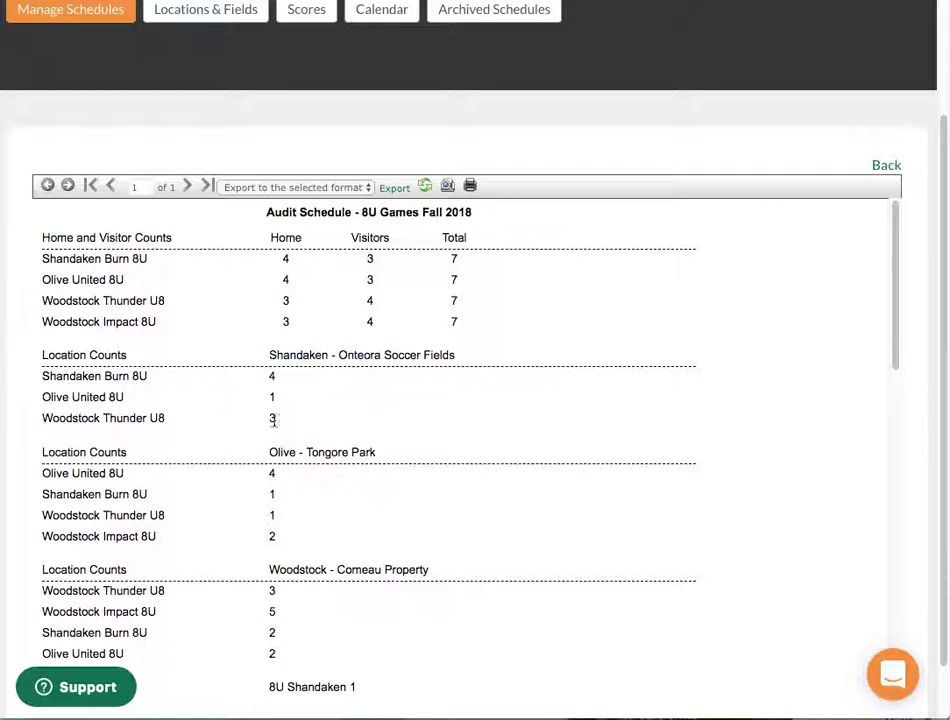
scroll(360, 505, down, 1)
scroll(364, 505, down, 4)
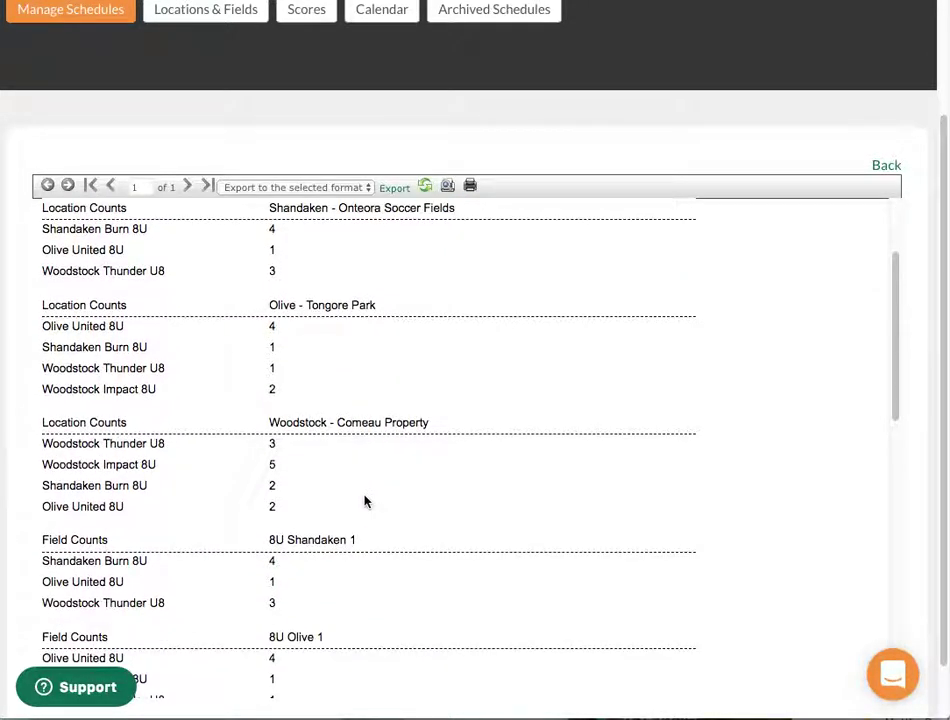
scroll(364, 501, down, 1)
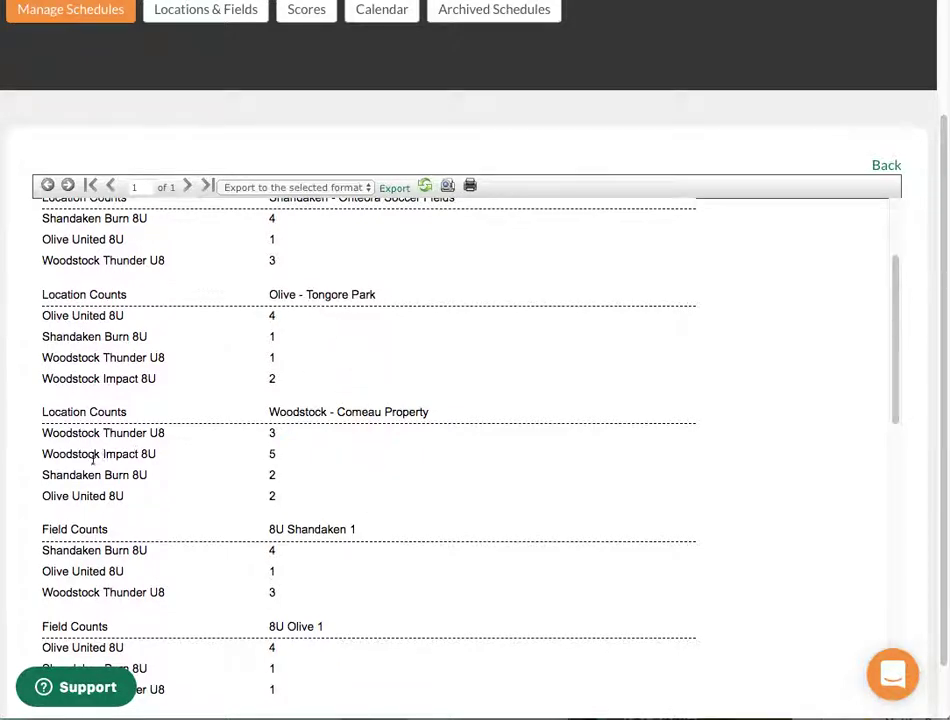
scroll(97, 470, down, 1)
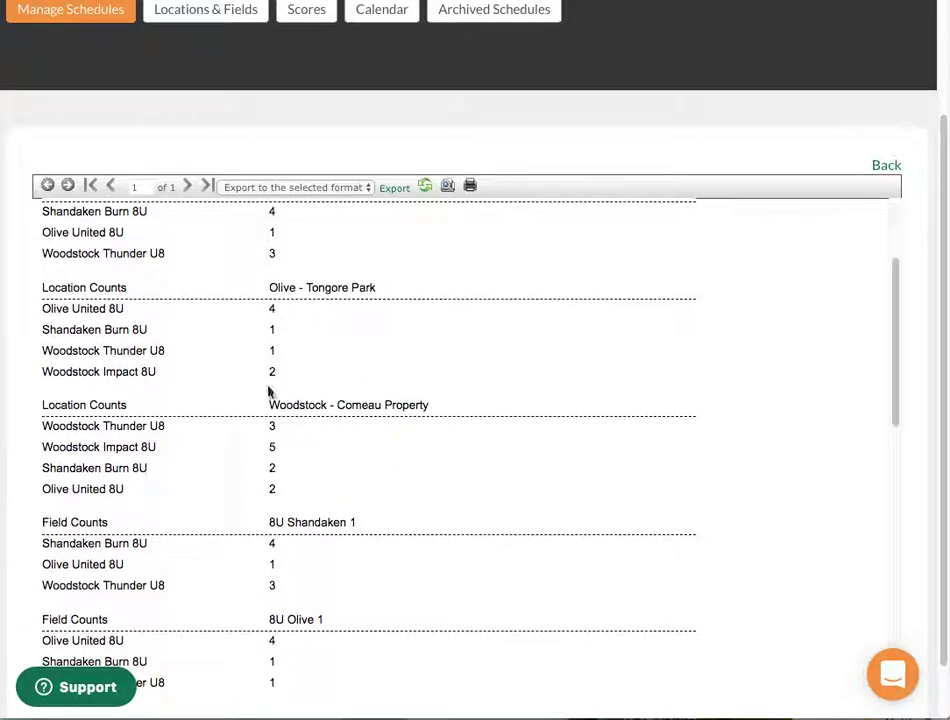
drag(268, 405, 432, 408)
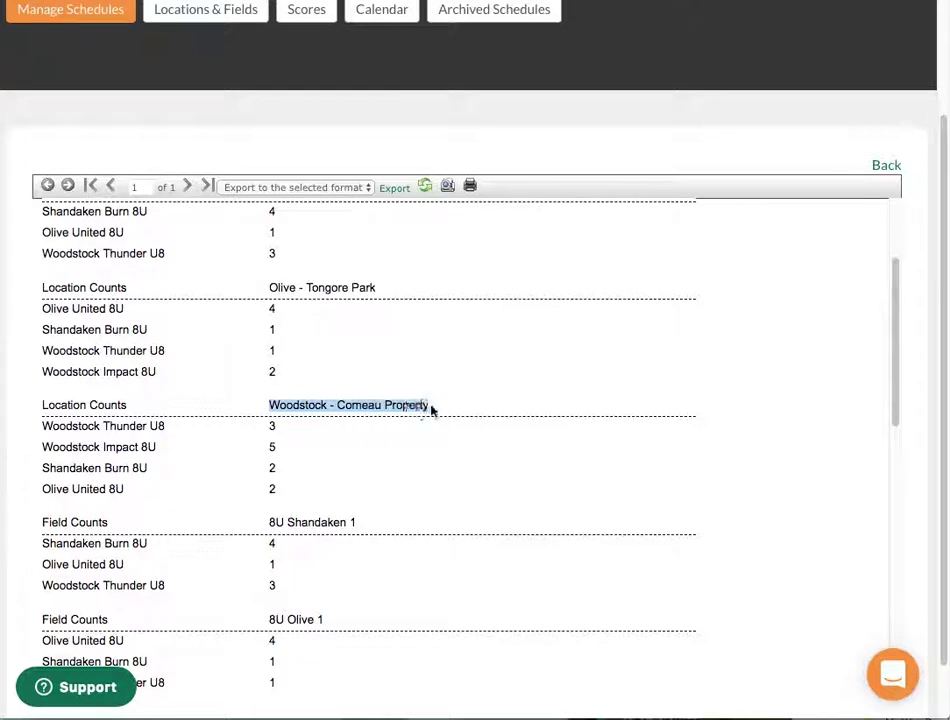
drag(42, 426, 195, 430)
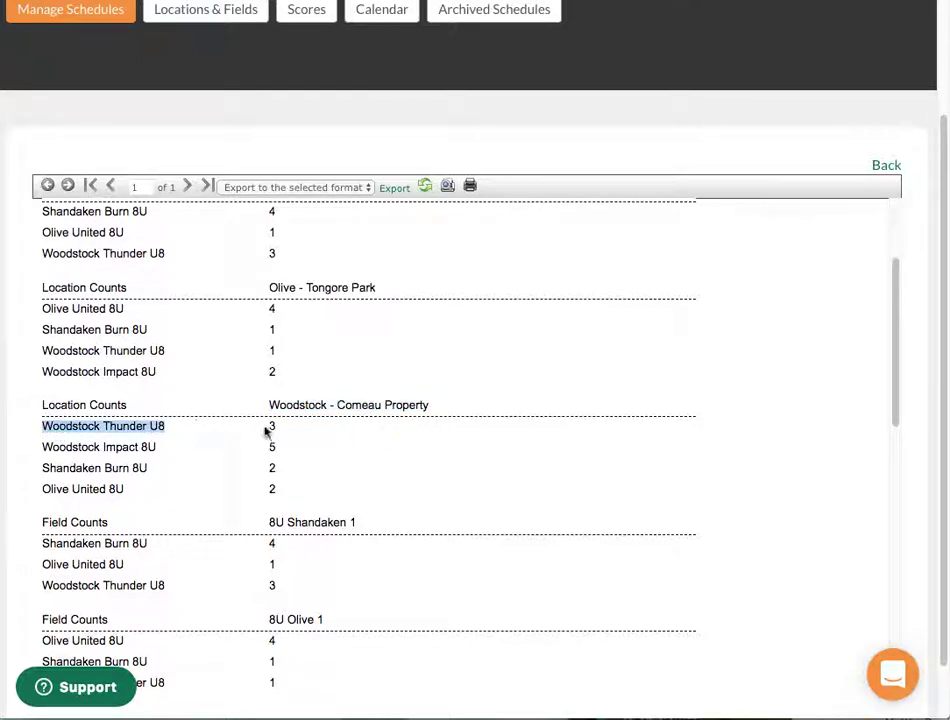
drag(268, 426, 275, 429)
Compare Woodstock Thunder U8's counts at 8U Woodstock 1 and 8U Shandaken 1, and recheck Shandaken Burn 8U's home games.
scroll(353, 475, down, 3)
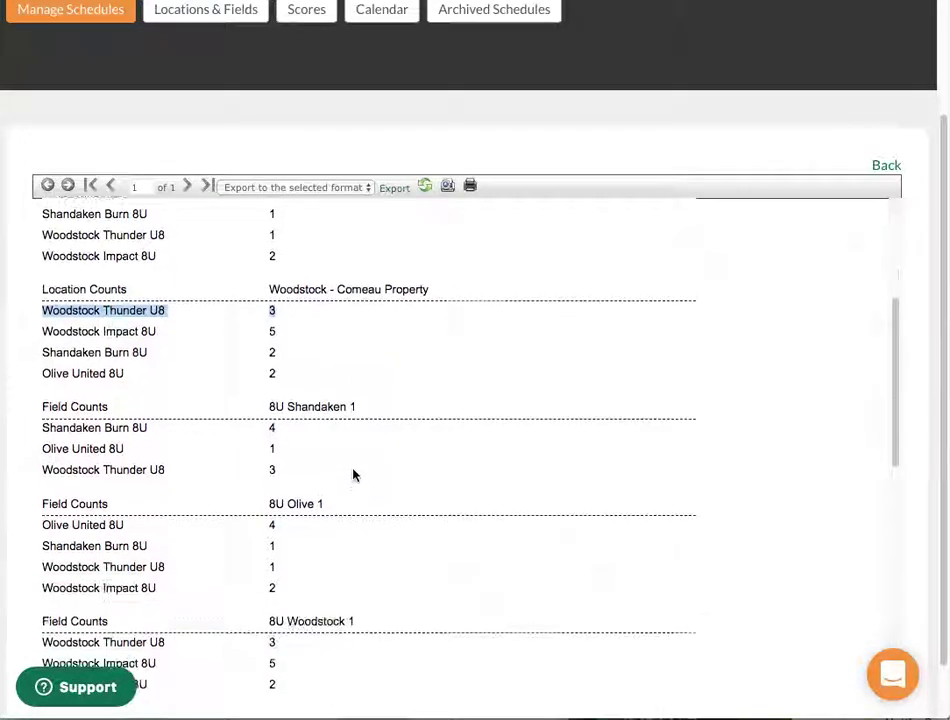
scroll(353, 475, down, 6)
scroll(353, 475, down, 8)
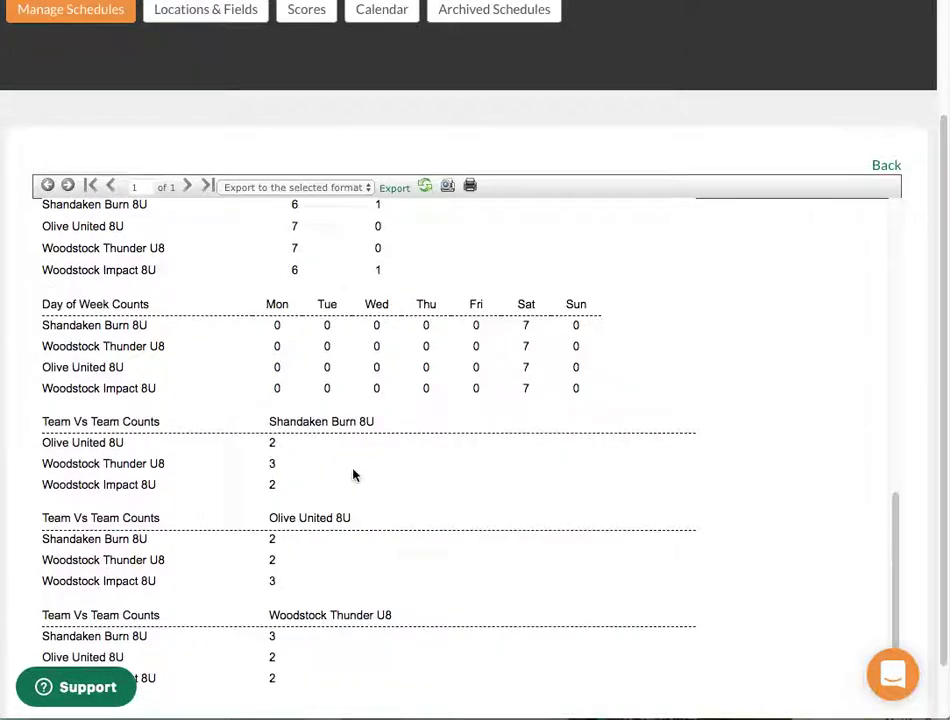
scroll(353, 475, down, 2)
scroll(352, 476, down, 1)
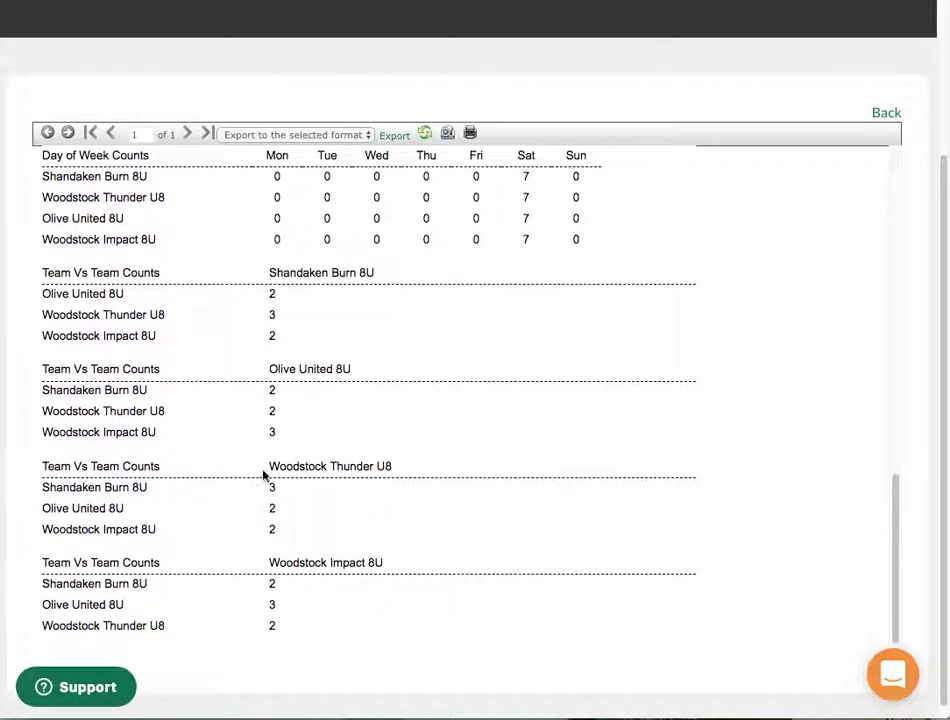
scroll(270, 475, down, 1)
scroll(270, 452, up, 1)
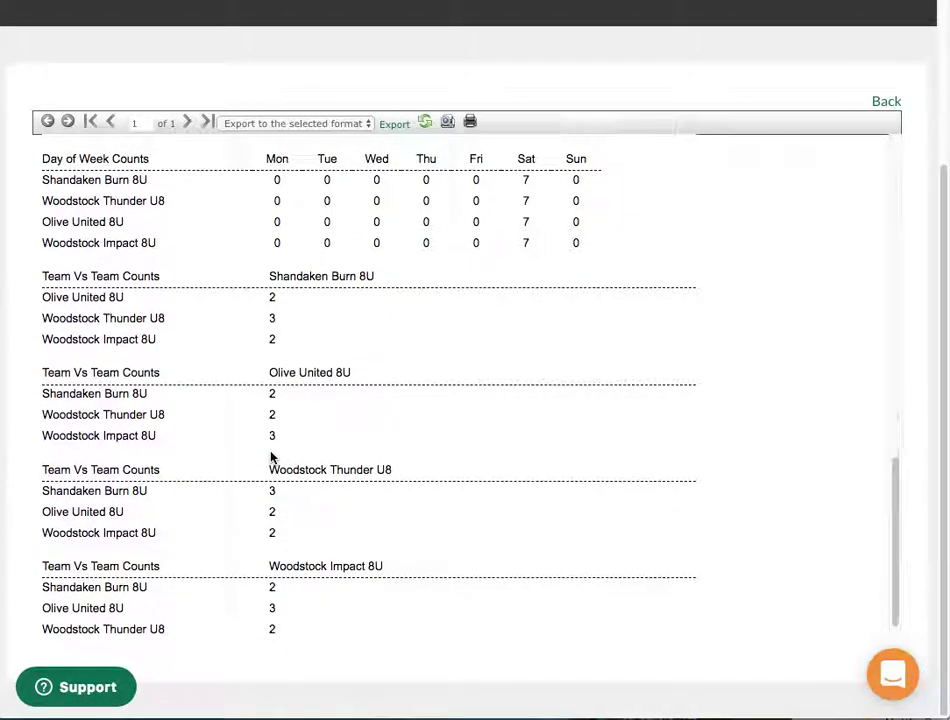
scroll(272, 457, up, 3)
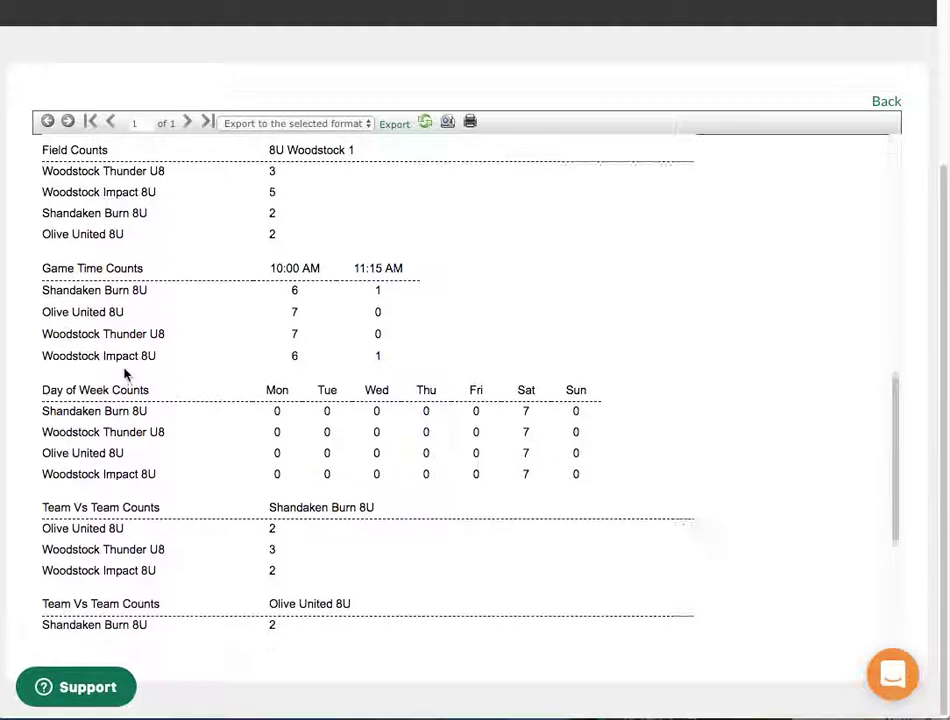
scroll(130, 370, up, 2)
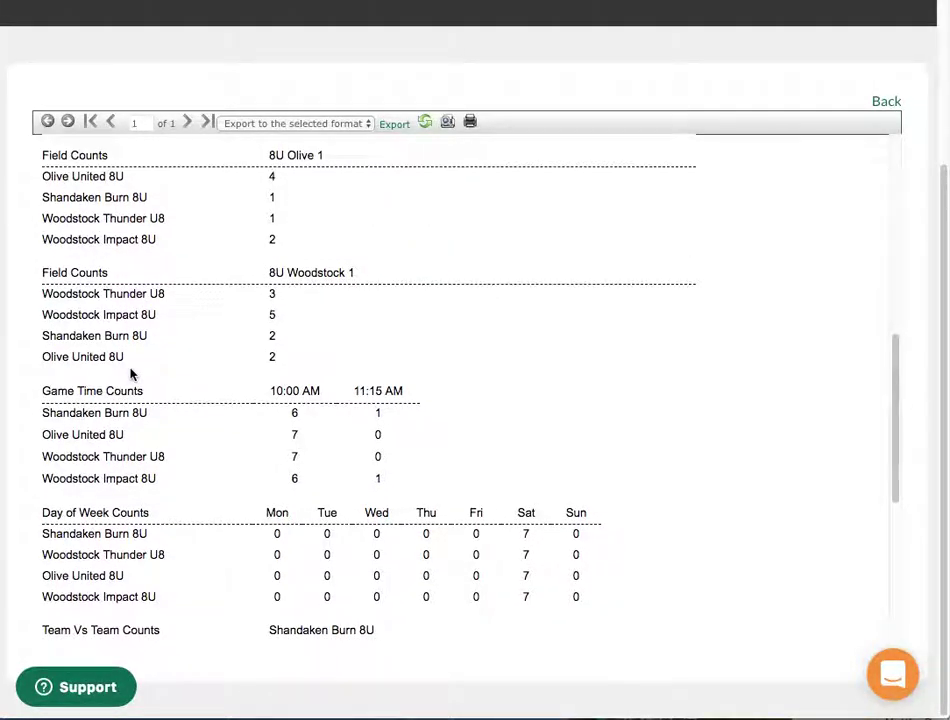
scroll(130, 374, up, 2)
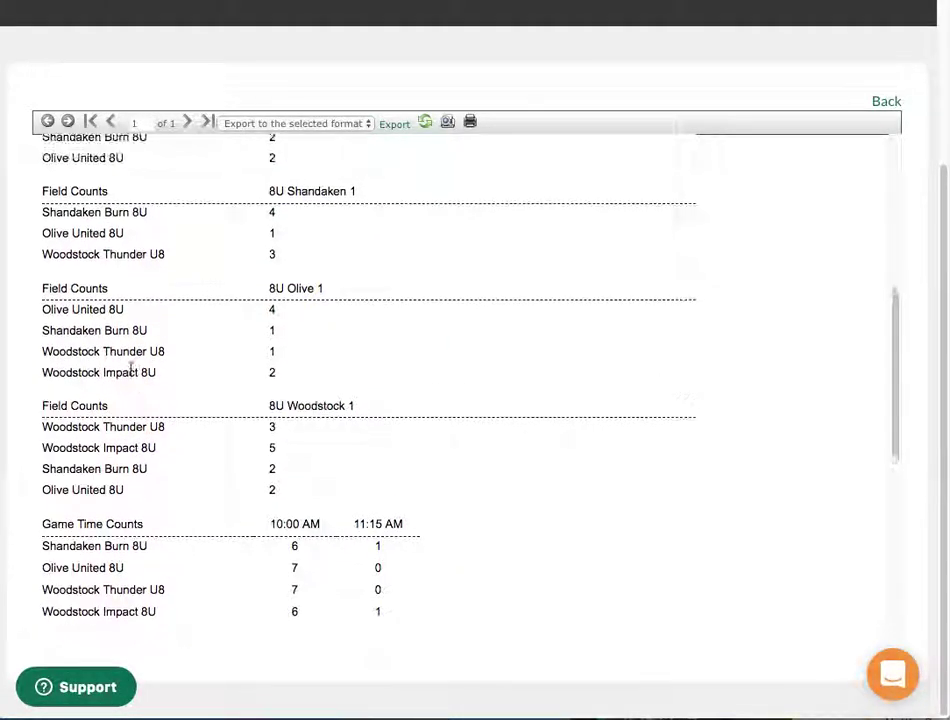
click(272, 428)
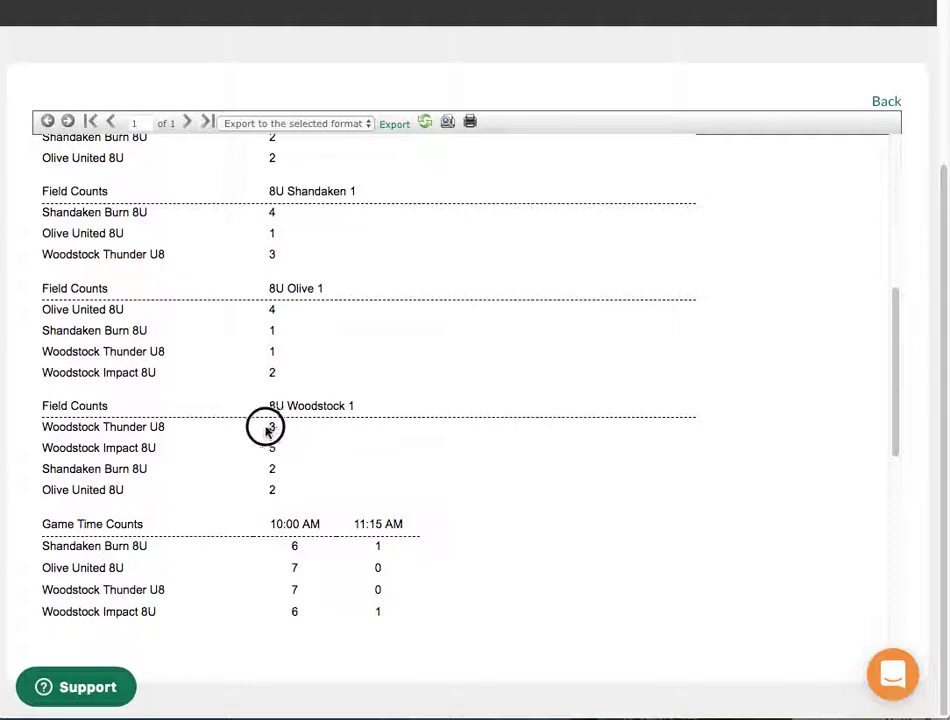
scroll(193, 464, up, 1)
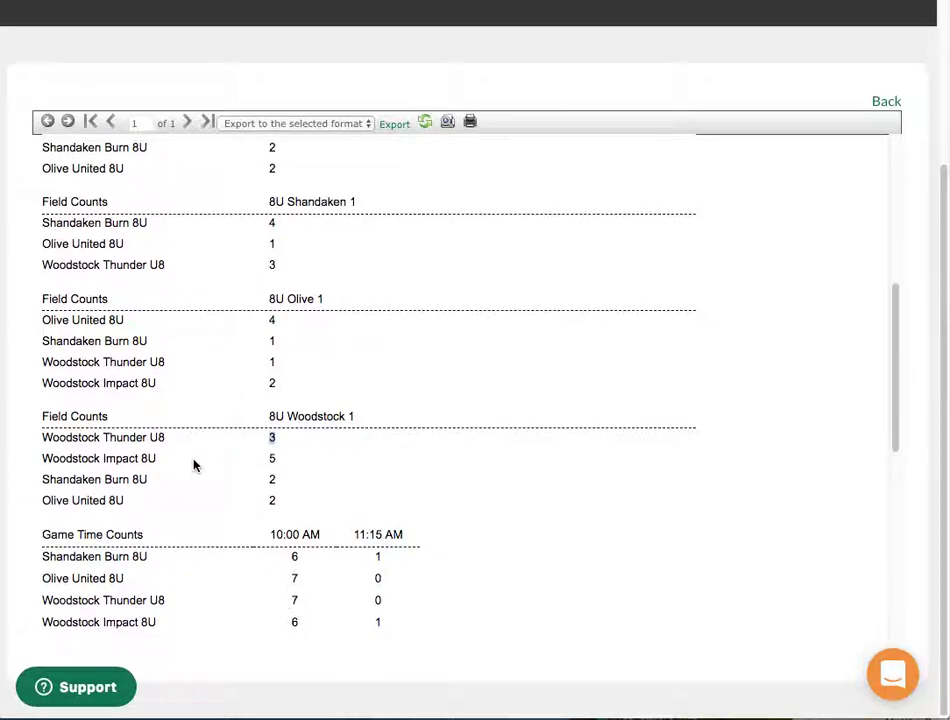
scroll(194, 463, up, 1)
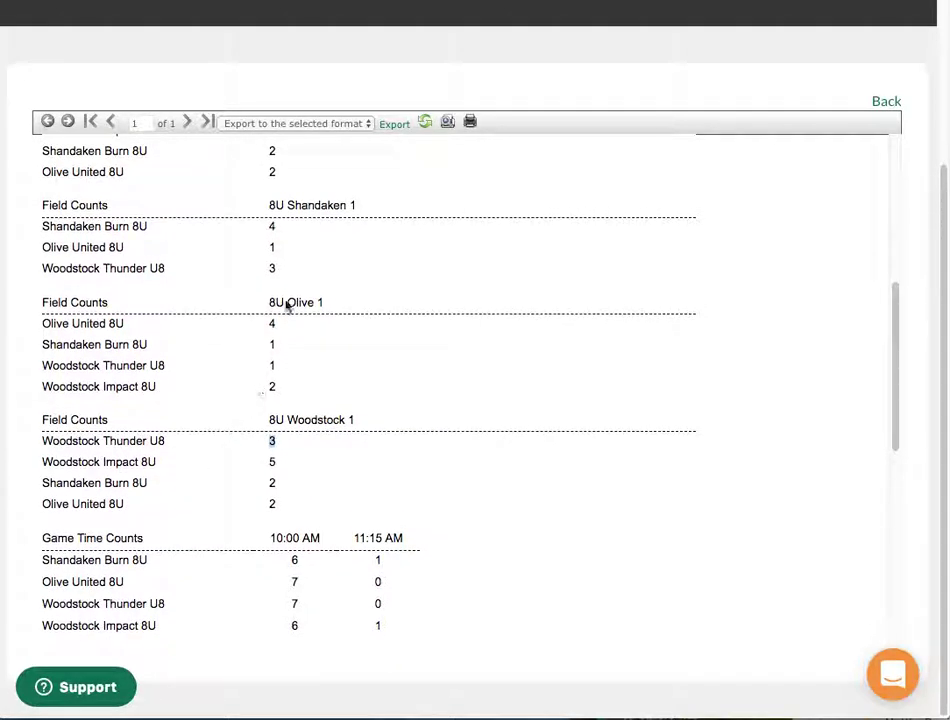
click(271, 268)
scroll(329, 430, up, 2)
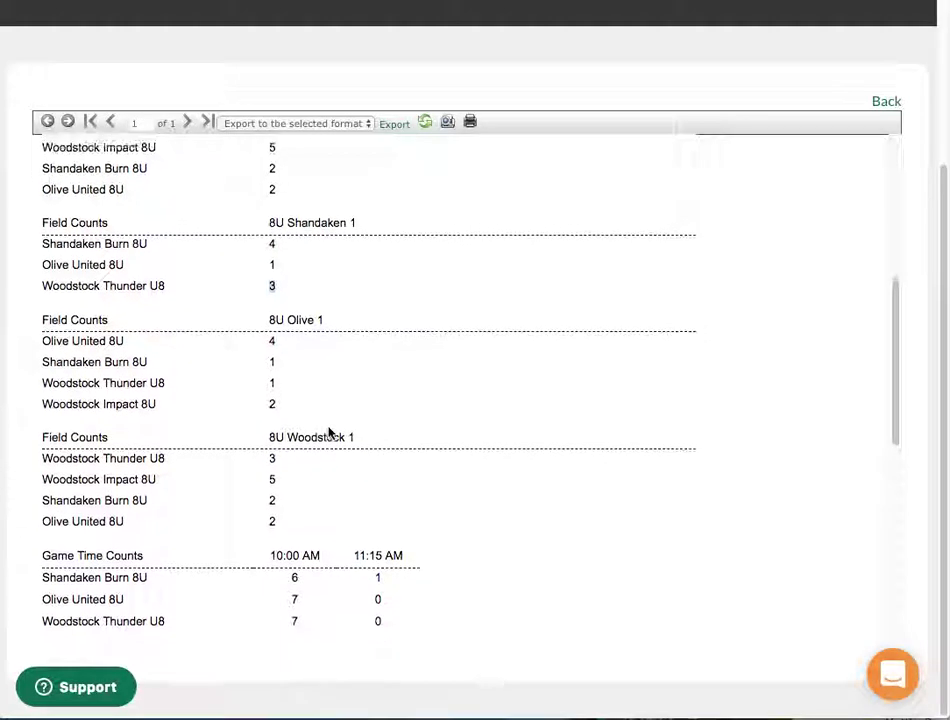
scroll(329, 432, up, 2)
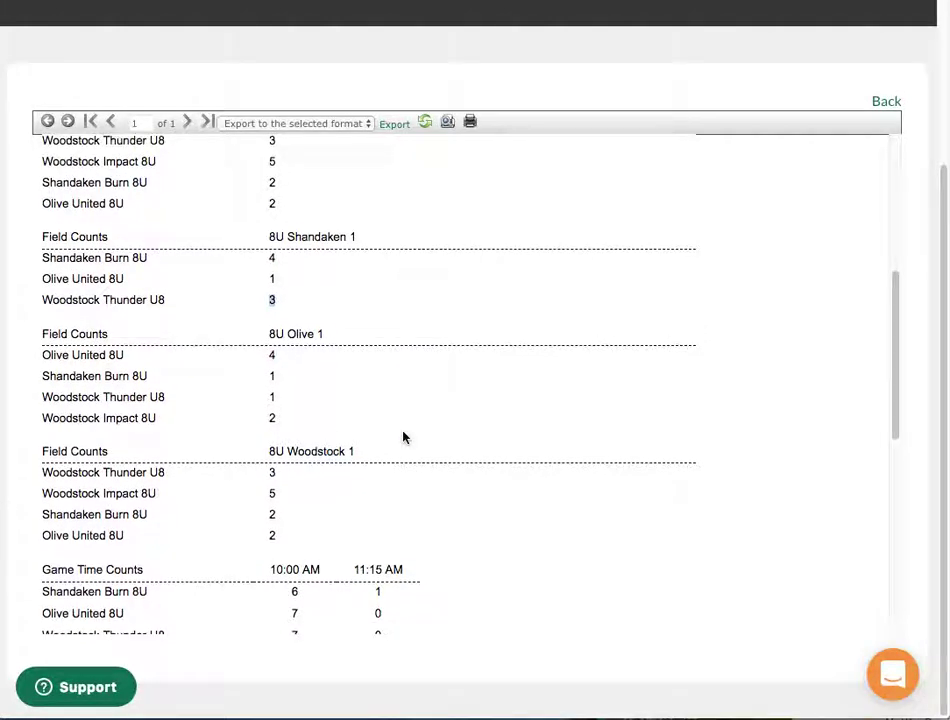
scroll(404, 437, up, 5)
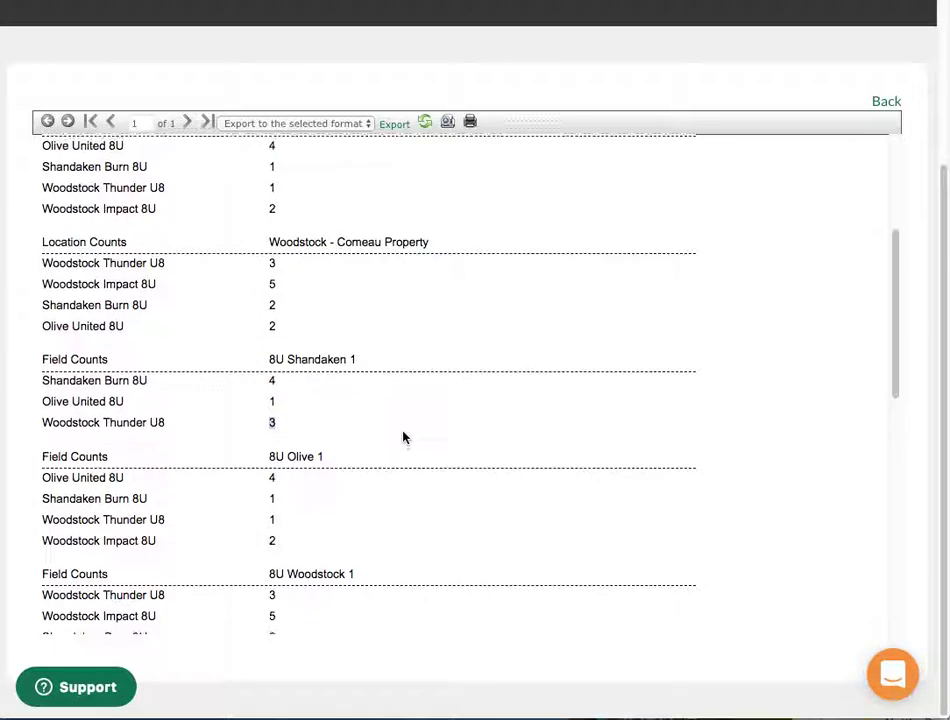
scroll(404, 437, up, 1)
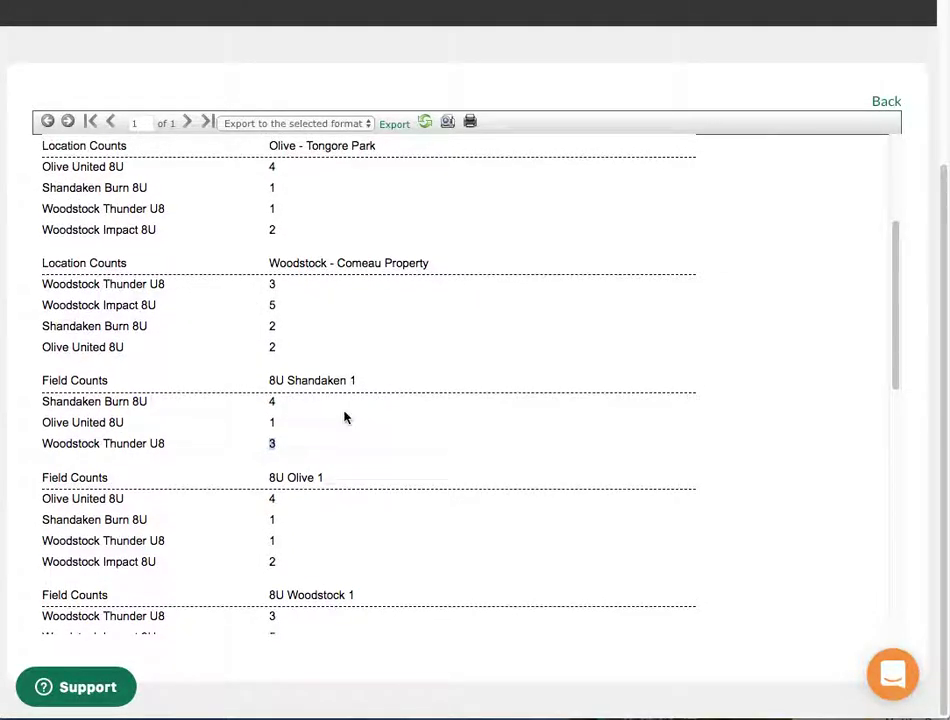
scroll(344, 417, up, 6)
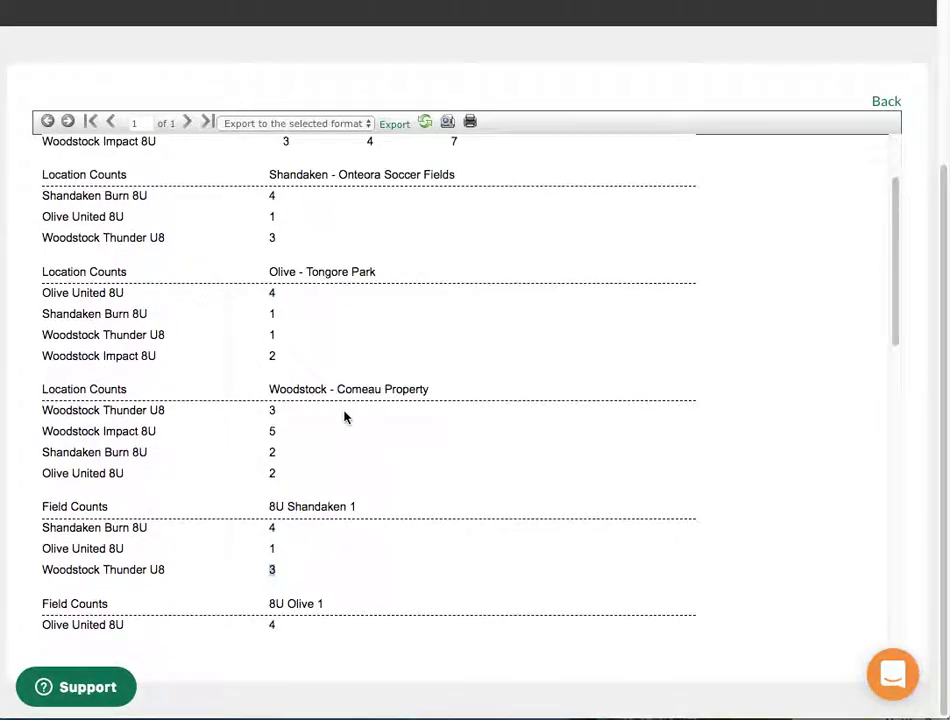
scroll(344, 417, up, 5)
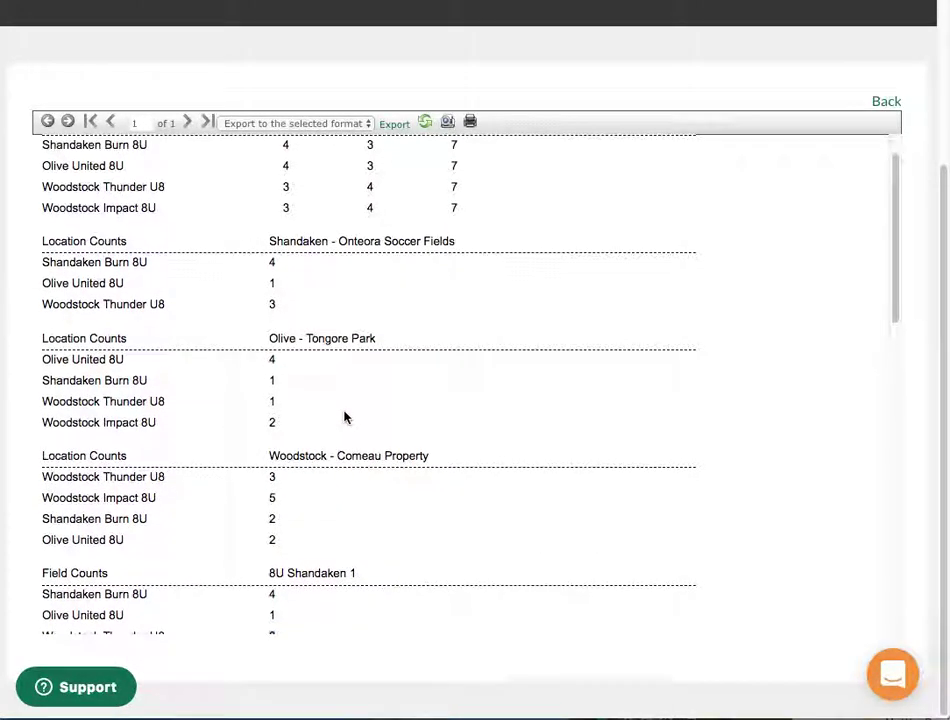
scroll(344, 417, up, 5)
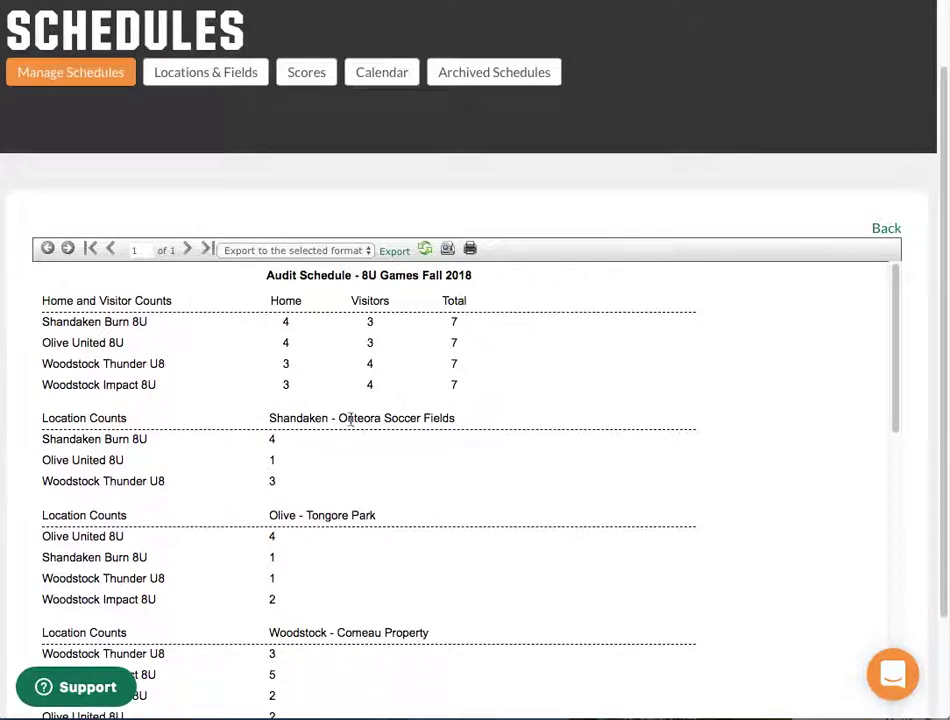
double_click(288, 321)
Close the audit report and return to the 8U Schedule Preview.
scroll(293, 490, down, 1)
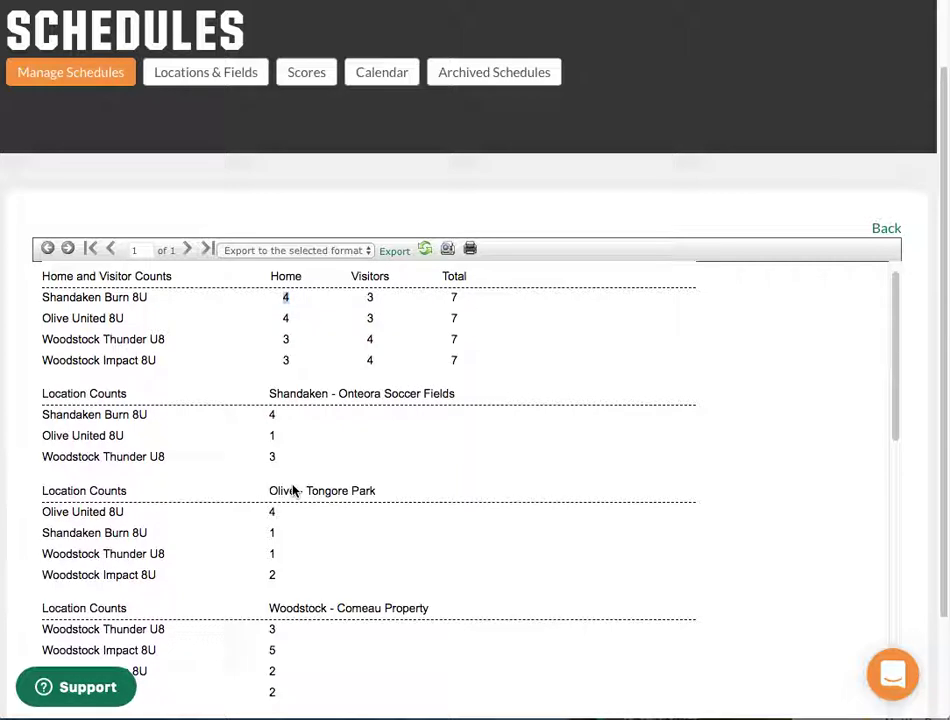
scroll(428, 481, down, 10)
scroll(433, 484, up, 12)
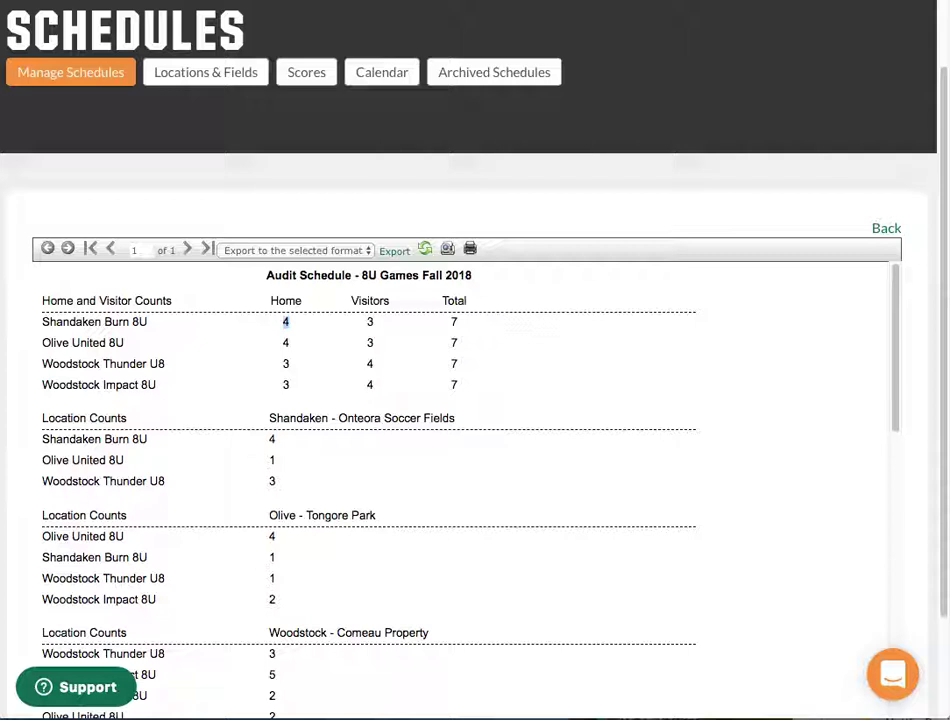
click(392, 85)
scroll(551, 381, down, 4)
scroll(551, 381, up, 5)
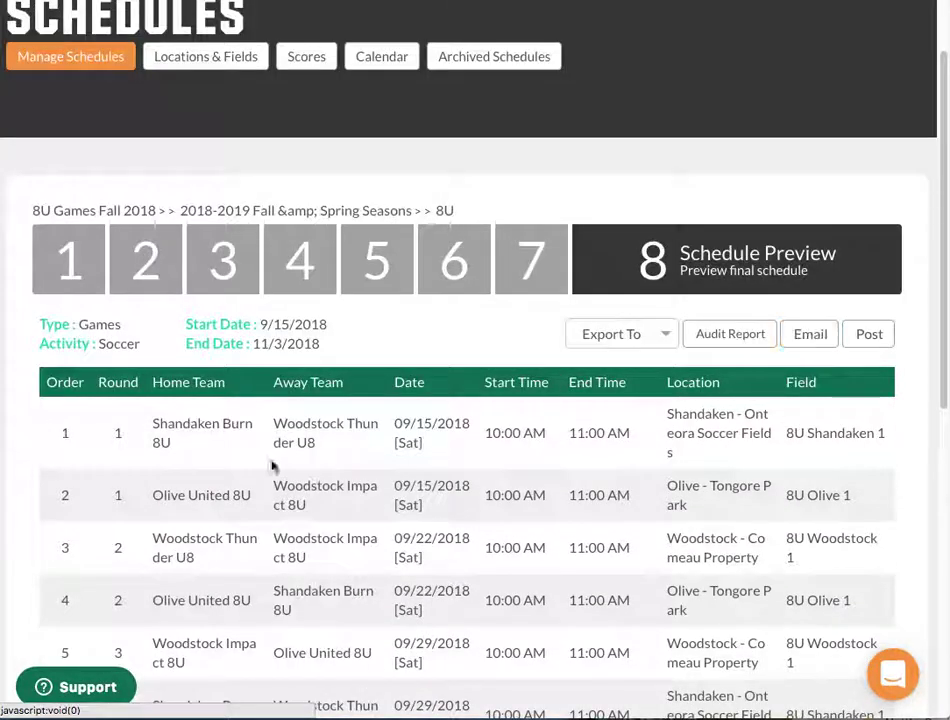
Open Email Schedule for 8U Games Fall 2018, choose the PDF attachment, and start a recipient note.
click(810, 333)
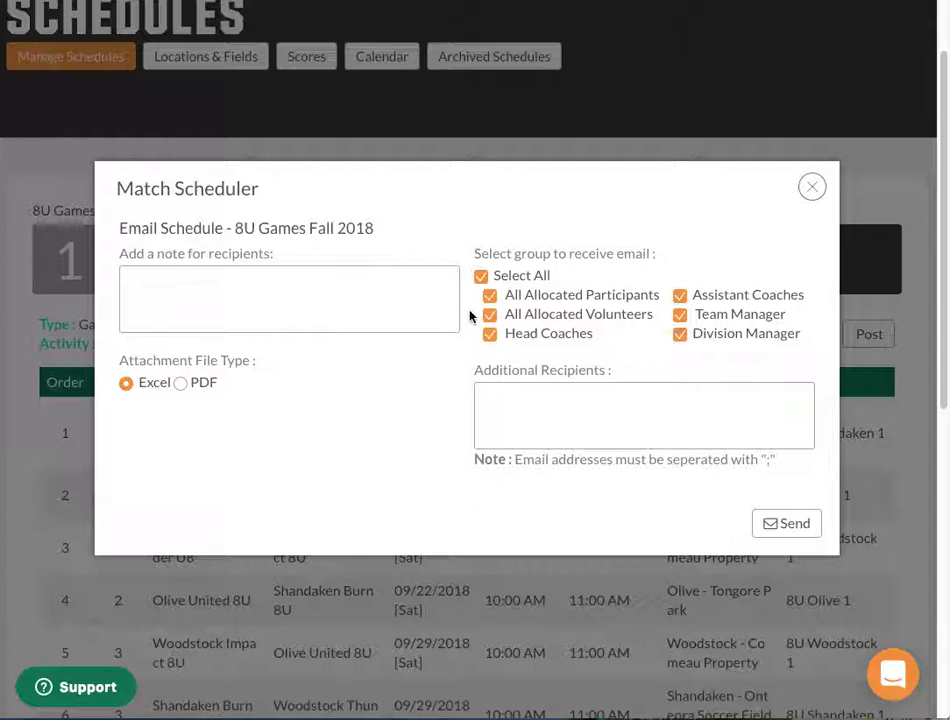
click(180, 383)
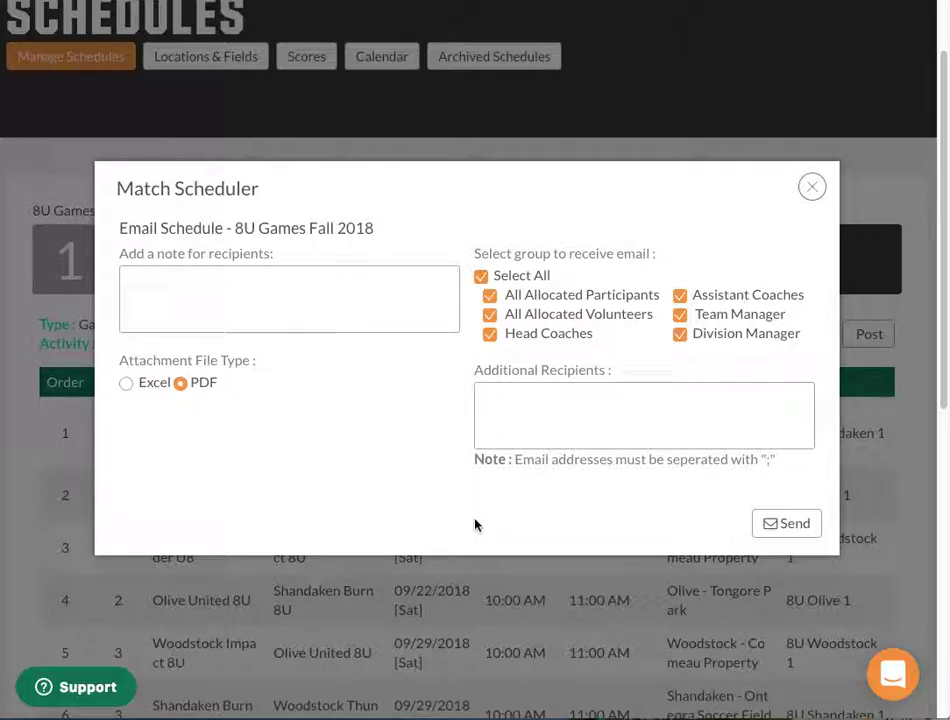
click(346, 326)
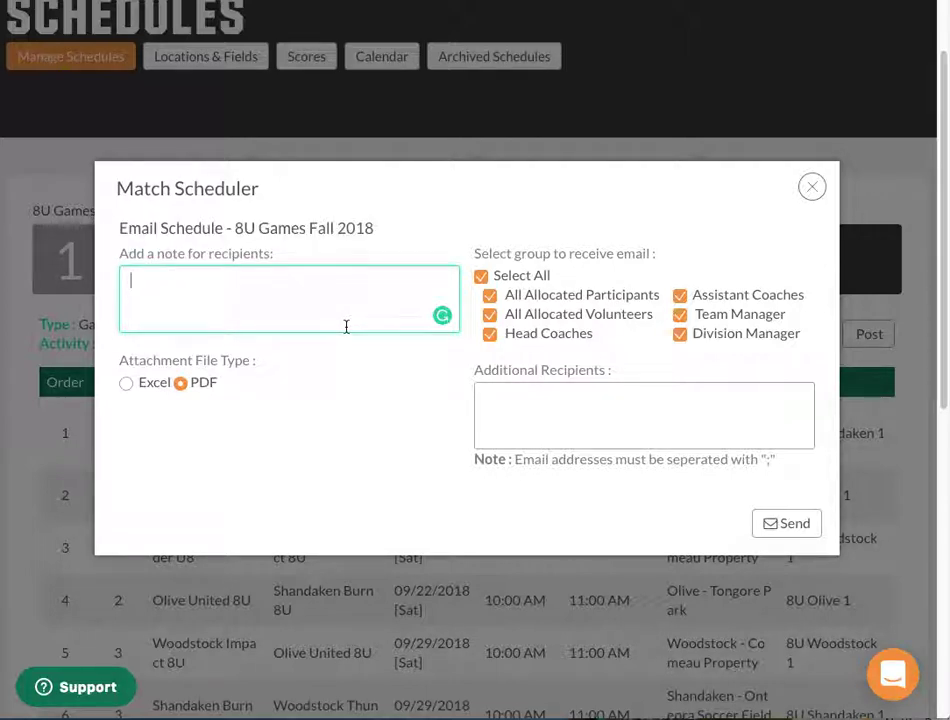
Write the greeting 'Hello, Super Parants and & Guardians of 8U!', accepting Grammarly's comma after Hello.
text(Hello Super Para)
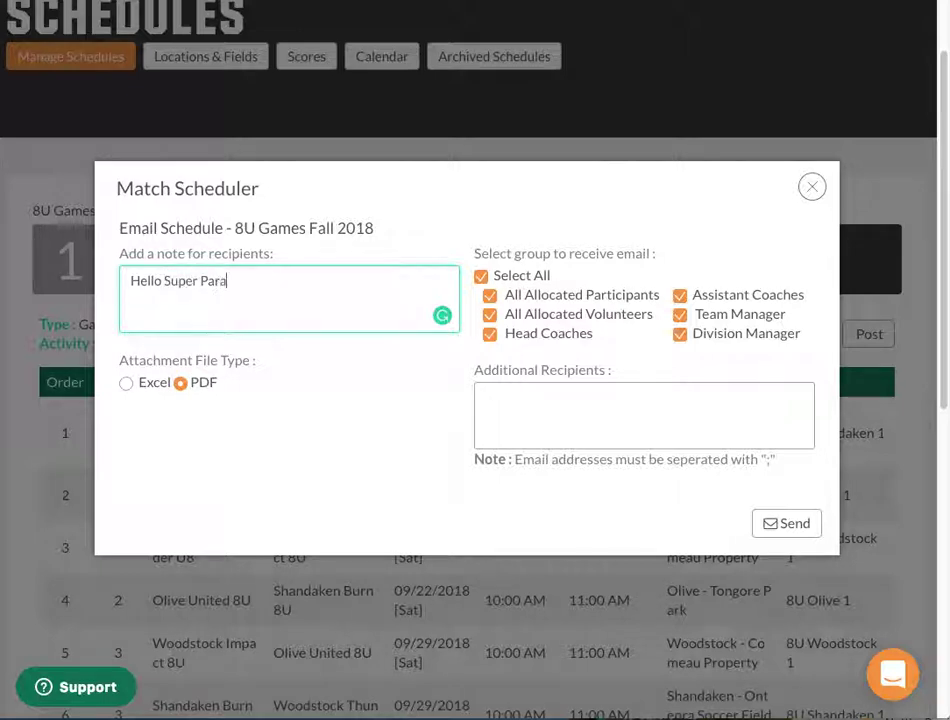
text(nts and )
text(& Guardia)
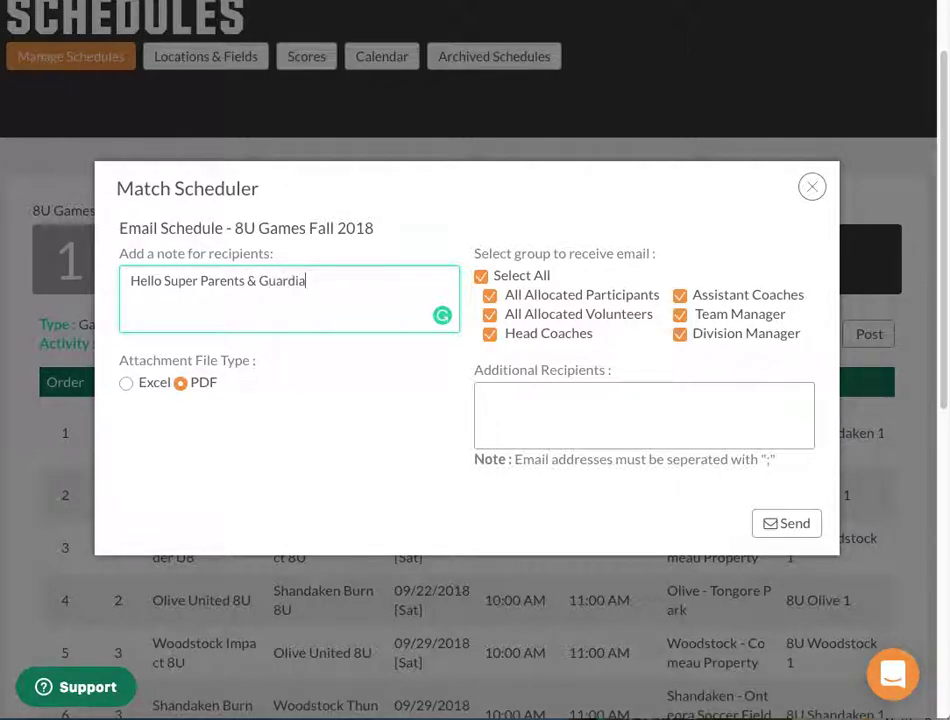
text(ns of 8U!)
key(Return)
key(Return)
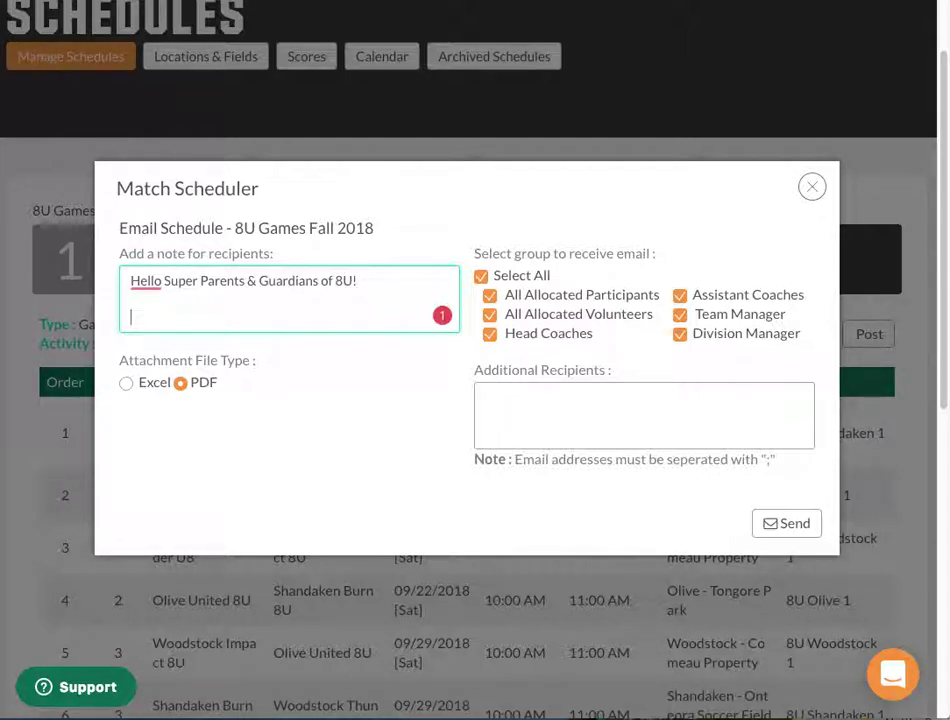
click(145, 281)
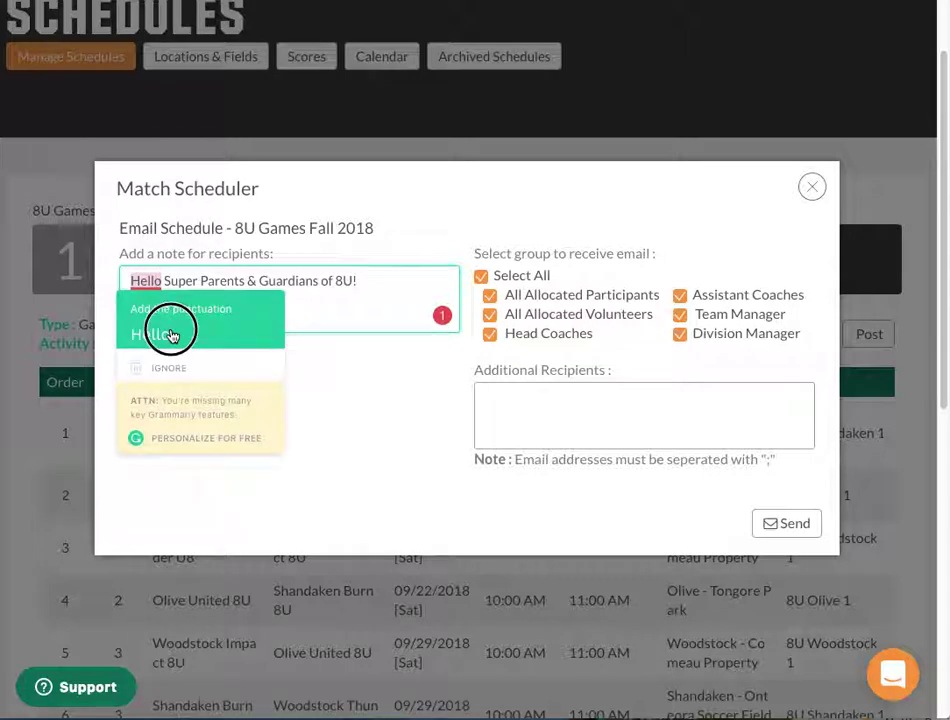
click(165, 325)
click(147, 308)
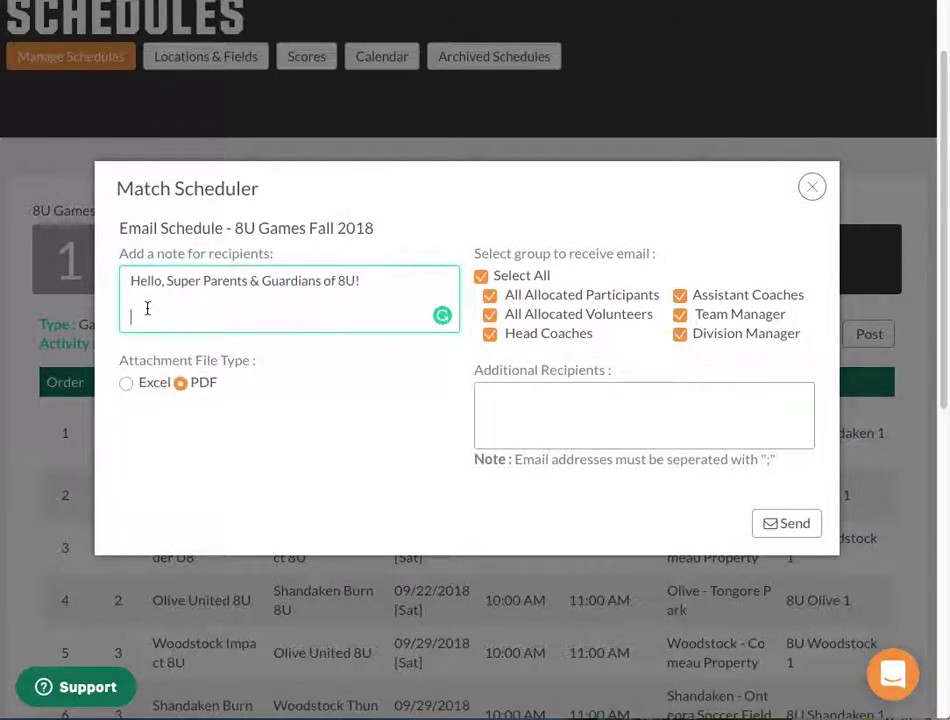
Add 'Please find attached your game schedule for the season.', 'Keep 'em playin'!!' and the sender's sign-off name.
text(Please find attached)
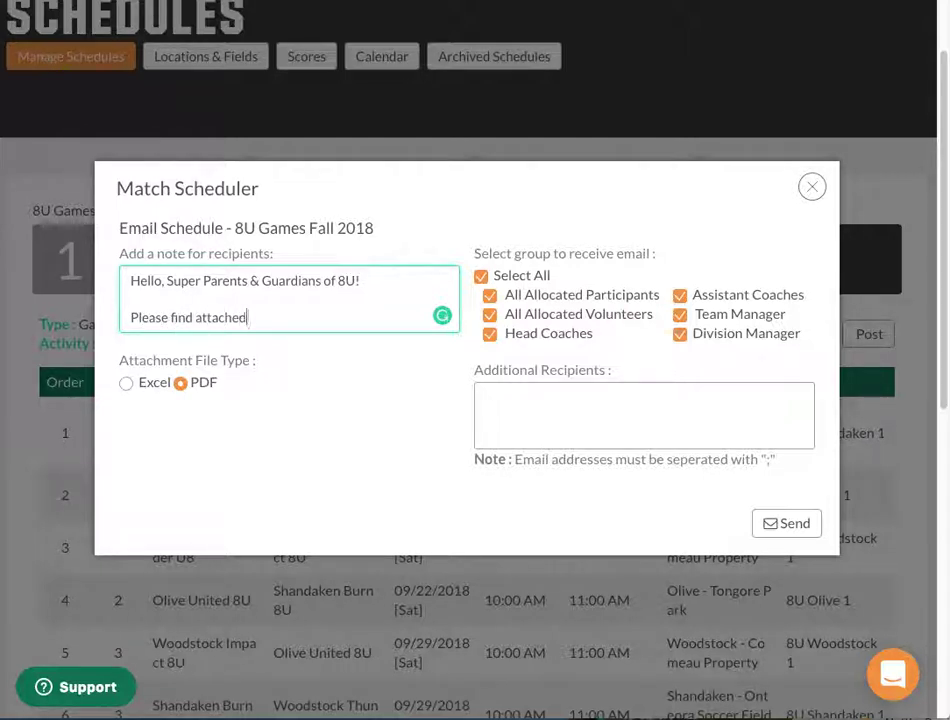
text( your game sch)
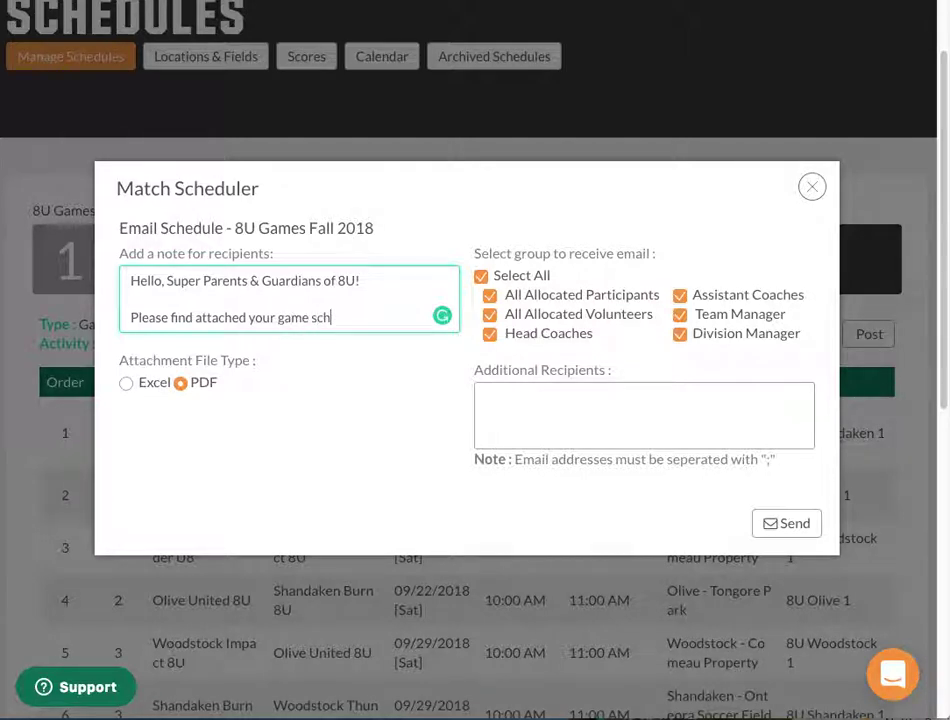
text(edule for the season)
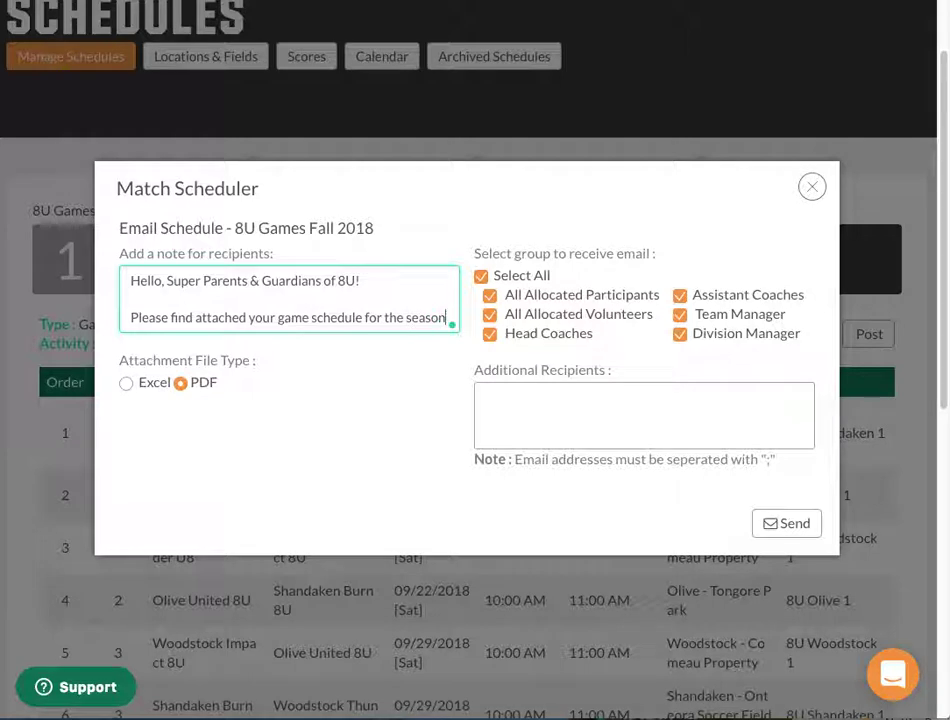
text(.)
key(Return)
key(Return)
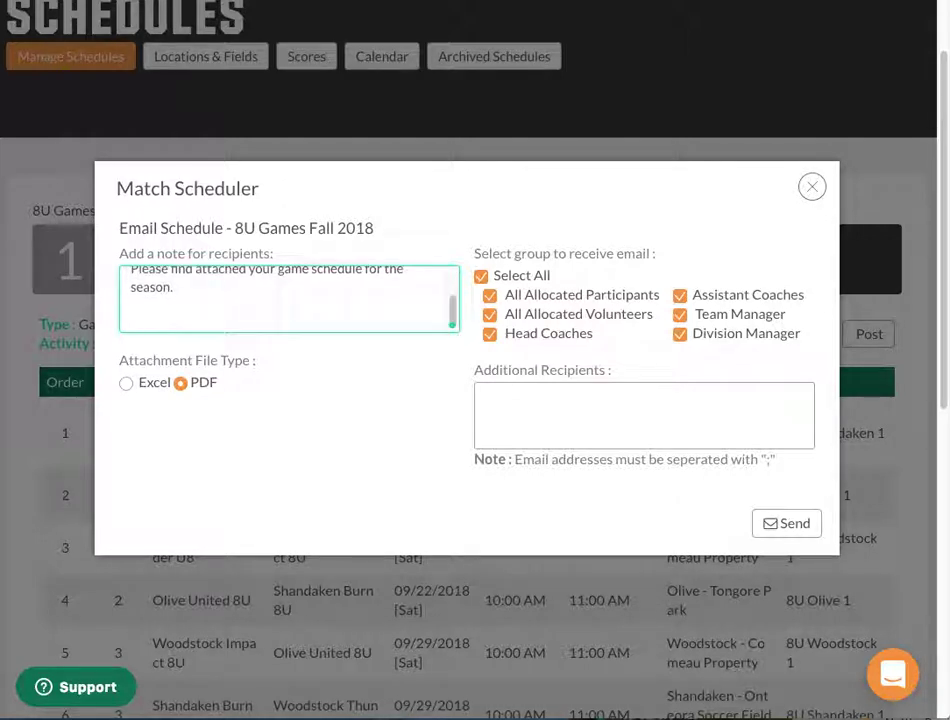
text(Keep 'em playin')
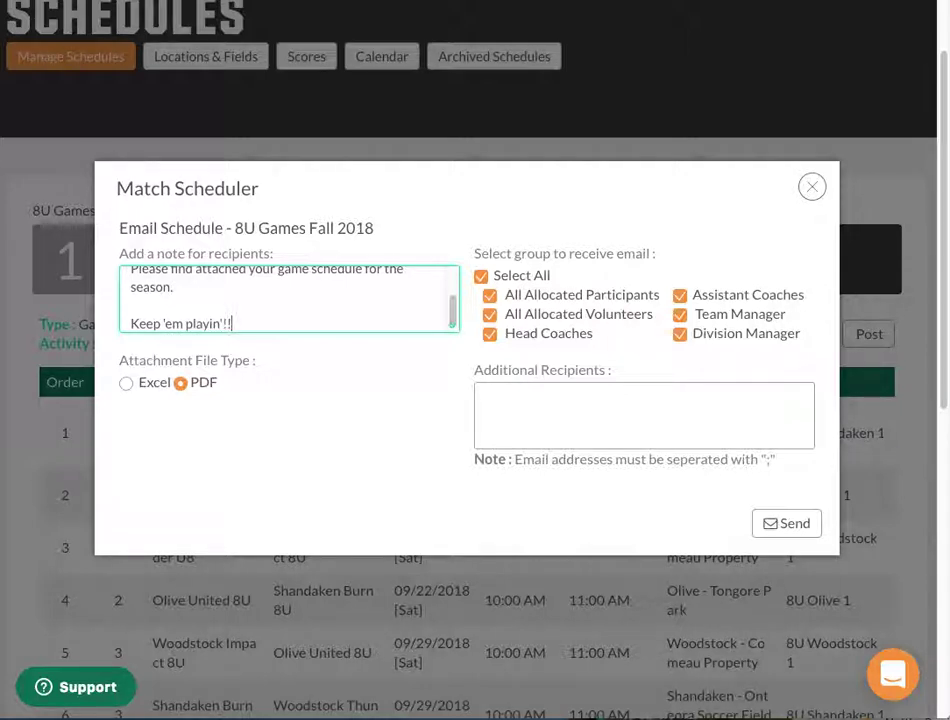
text(!!)
key(Return)
text(Daniel)
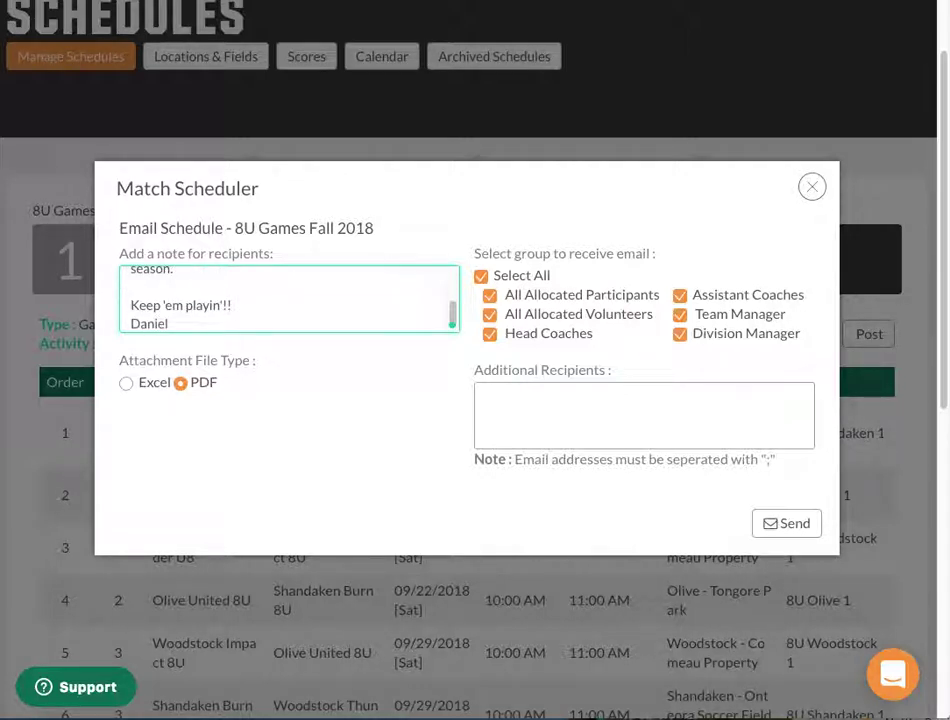
Insert 'Please send me an email if you find any conflicts or discrepancies.' and send the email.
click(282, 286)
key(Return)
text(Please)
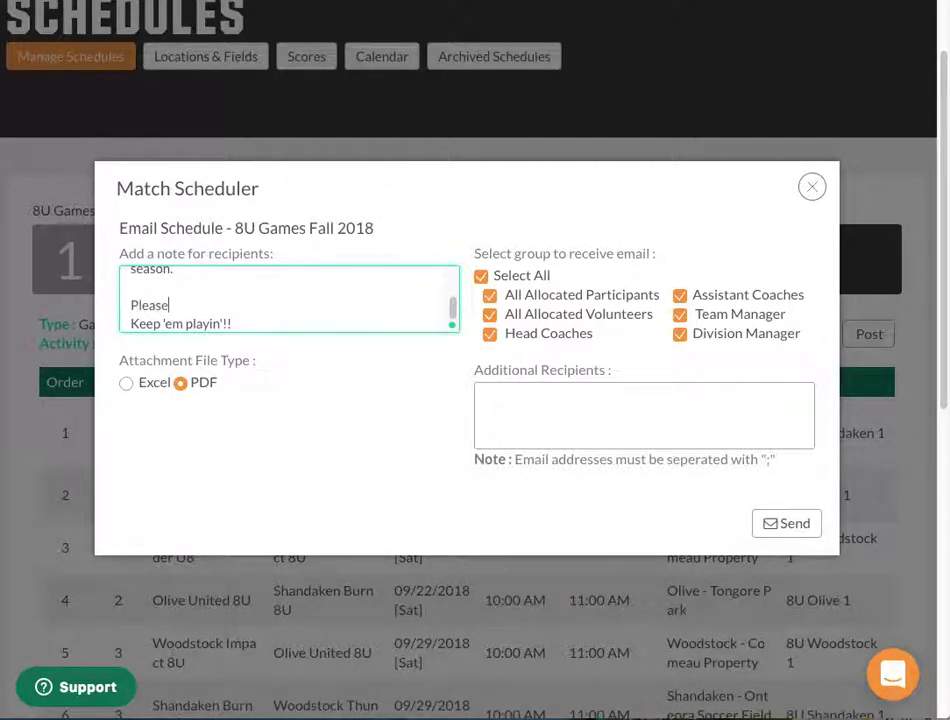
text( send me an email)
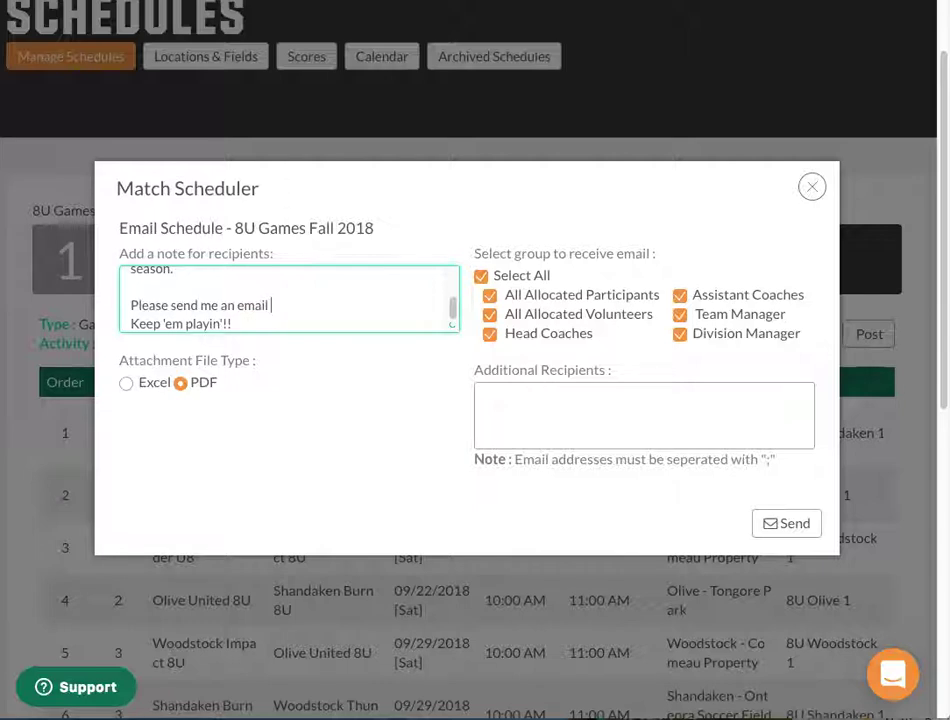
text( if you find)
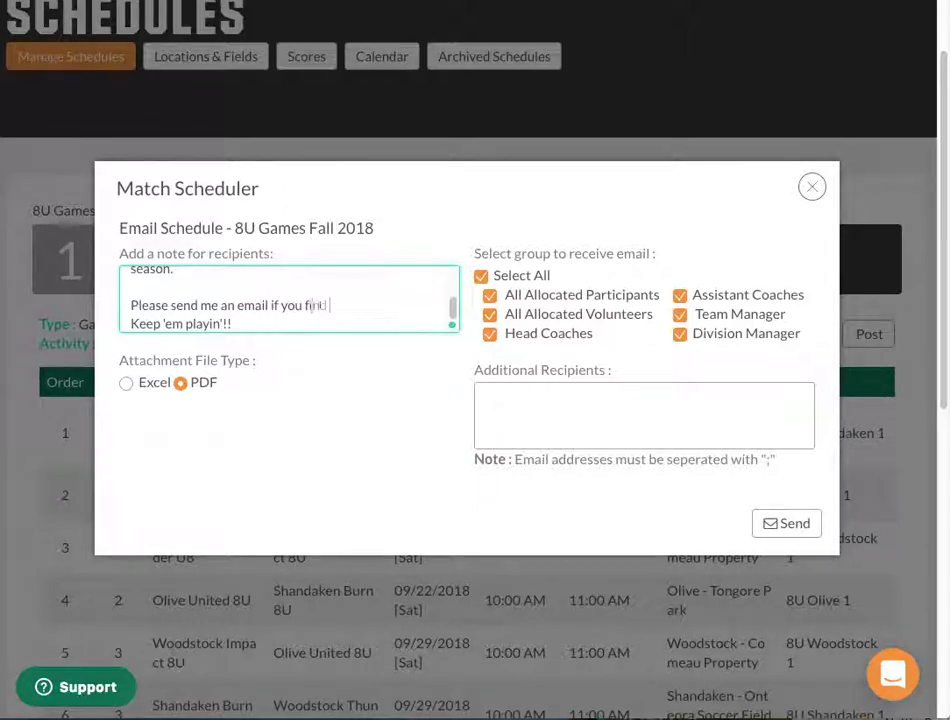
text( any confl)
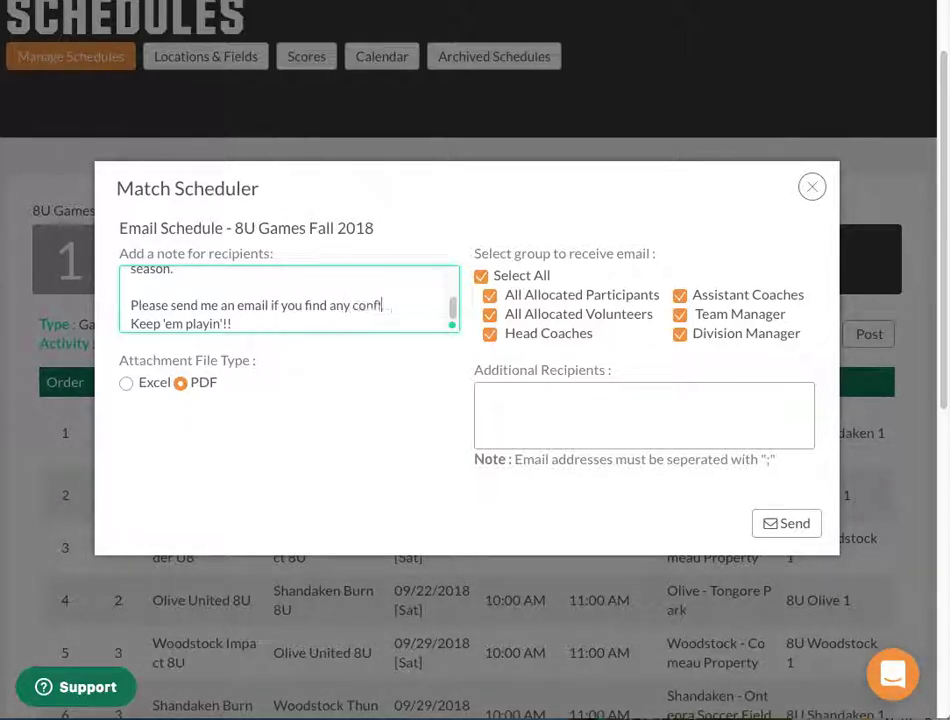
text(icts or descr)
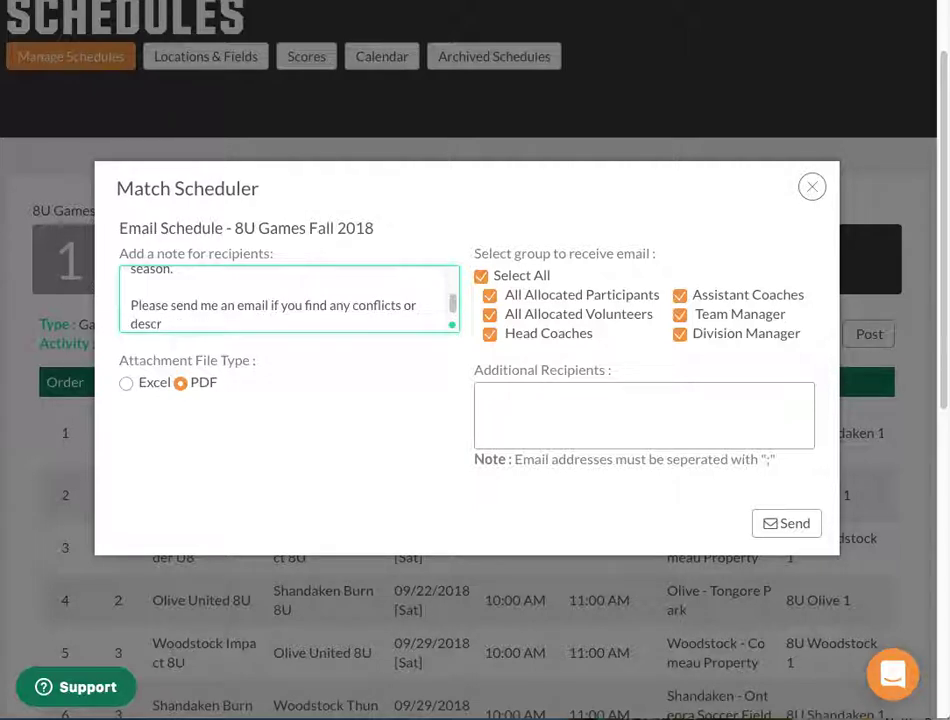
text(epancies)
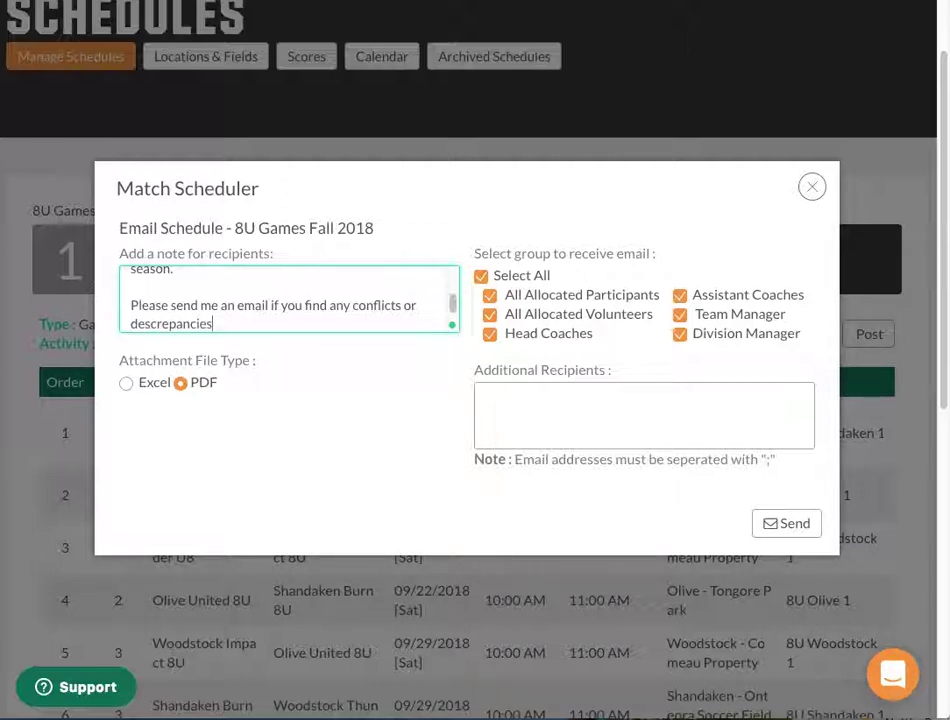
text(.)
mouse_move(172, 323)
click(192, 350)
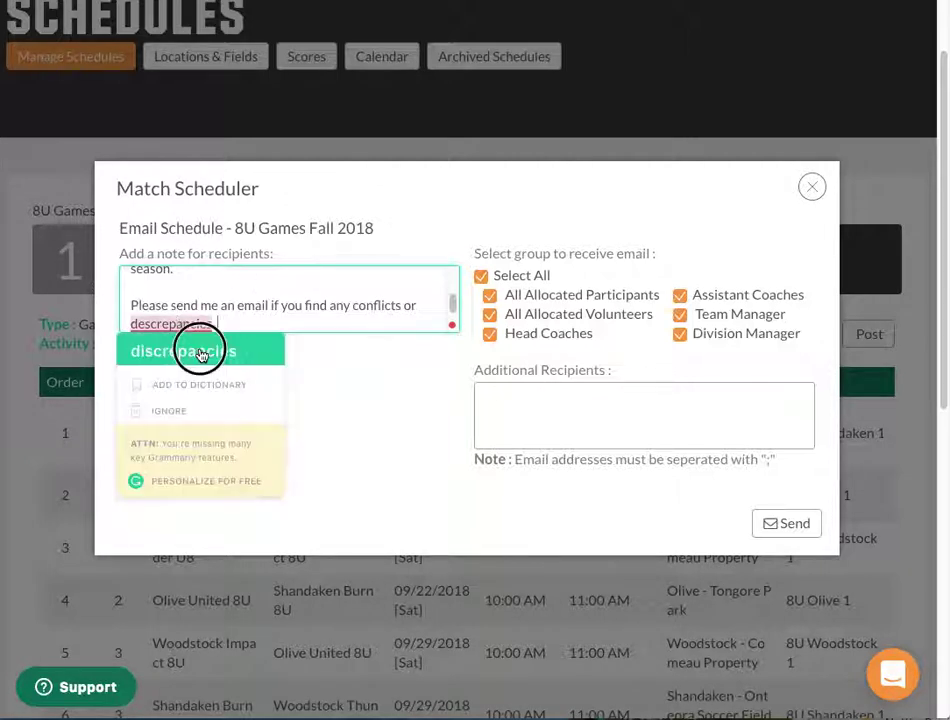
click(250, 316)
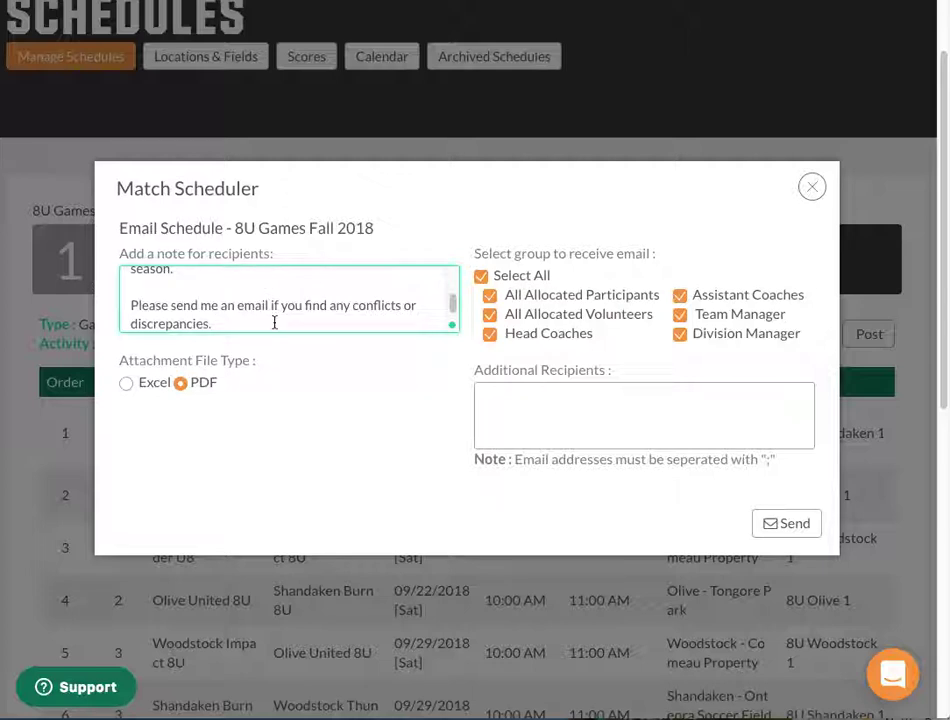
text(Keep 'em playin'!!)
key(Return)
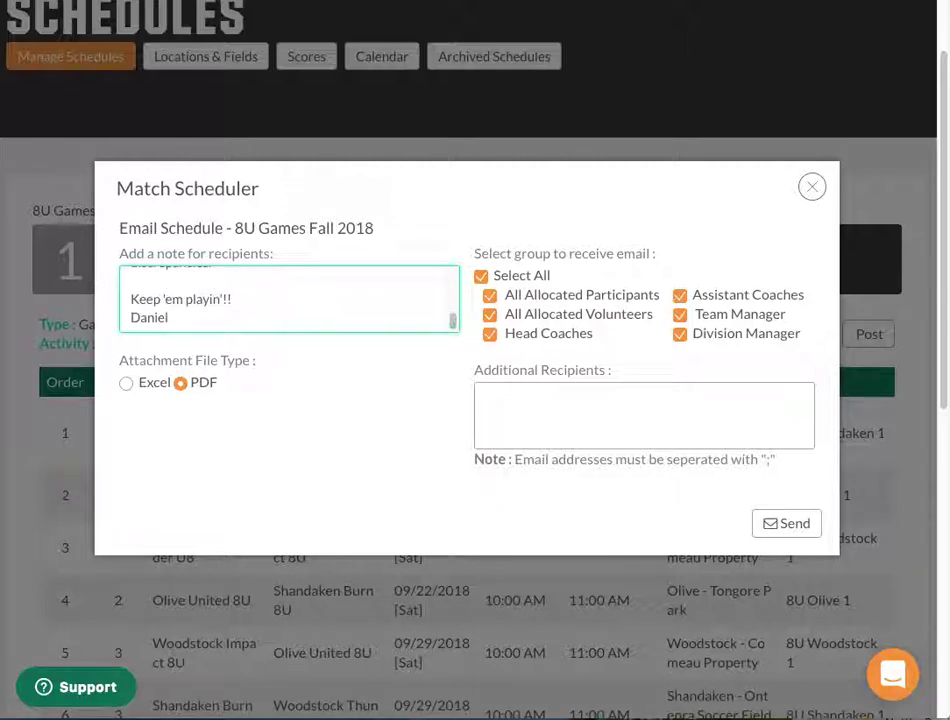
click(787, 524)
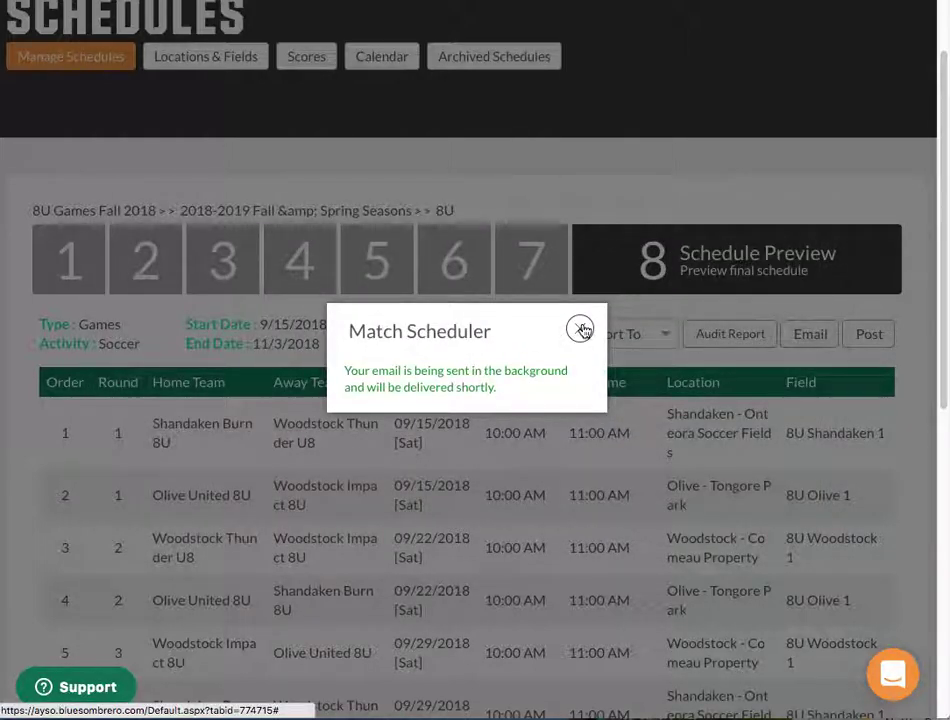
click(582, 330)
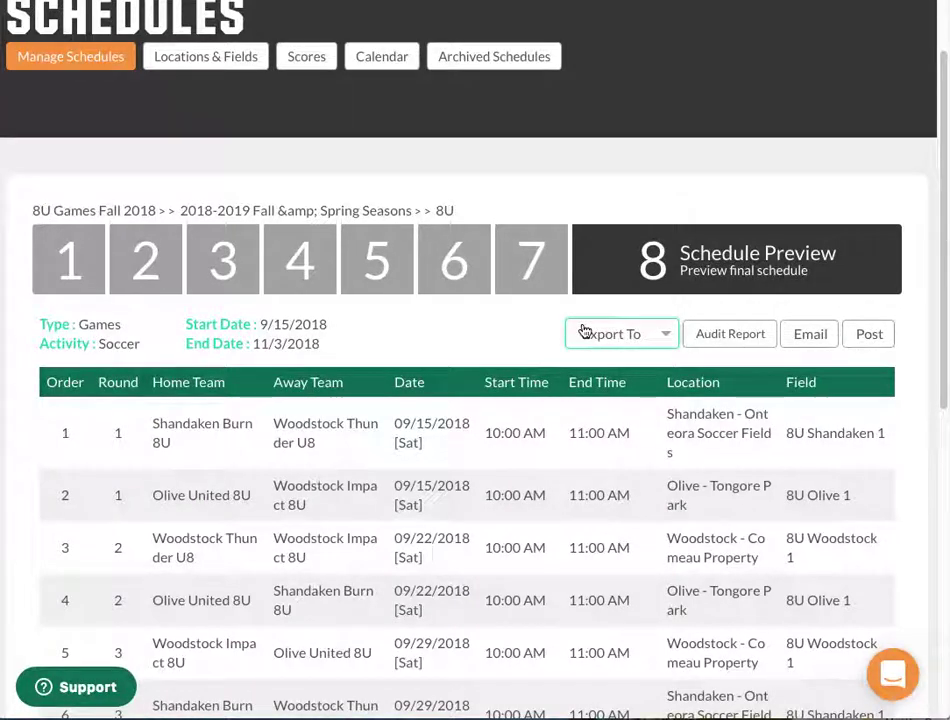
Post the 8U schedule without notifying teams, Save & Finish, then start posting 12U Games Fall 2018.
click(857, 334)
click(335, 418)
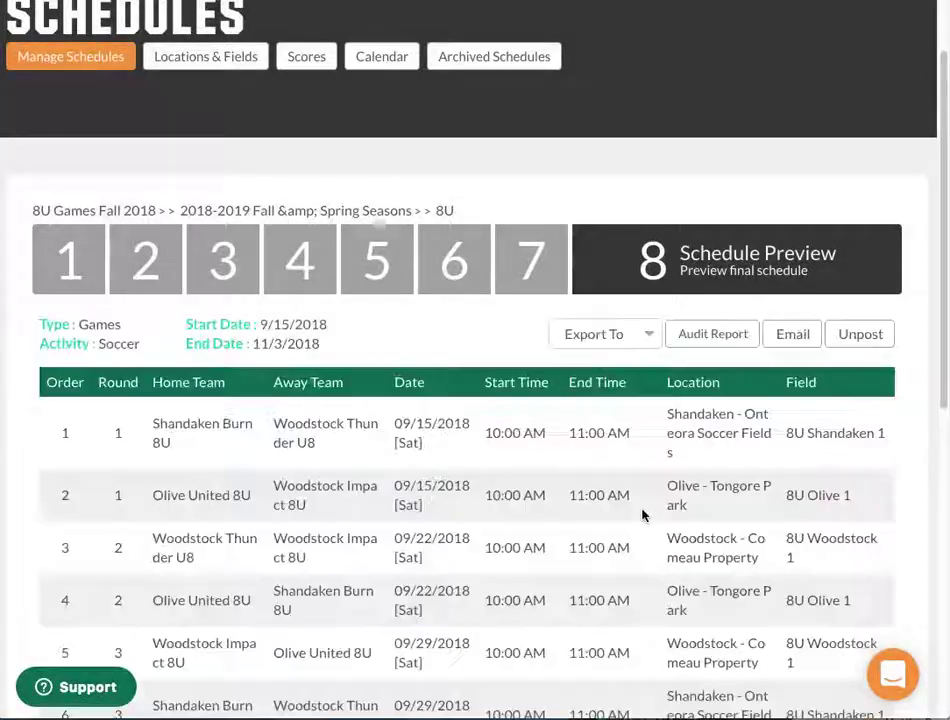
scroll(711, 362, down, 5)
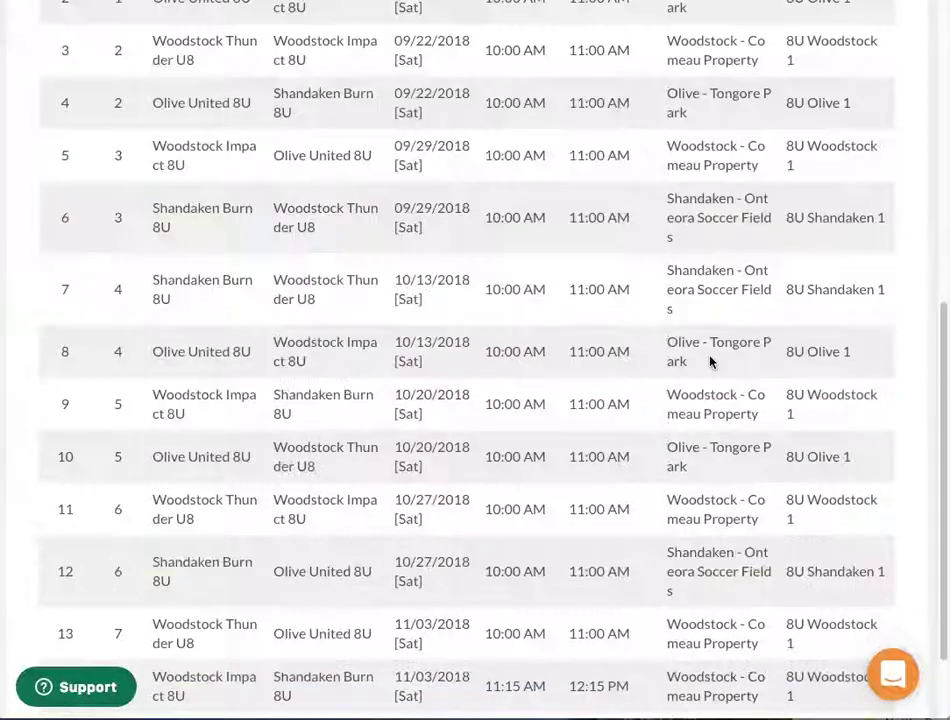
scroll(711, 362, down, 2)
click(827, 645)
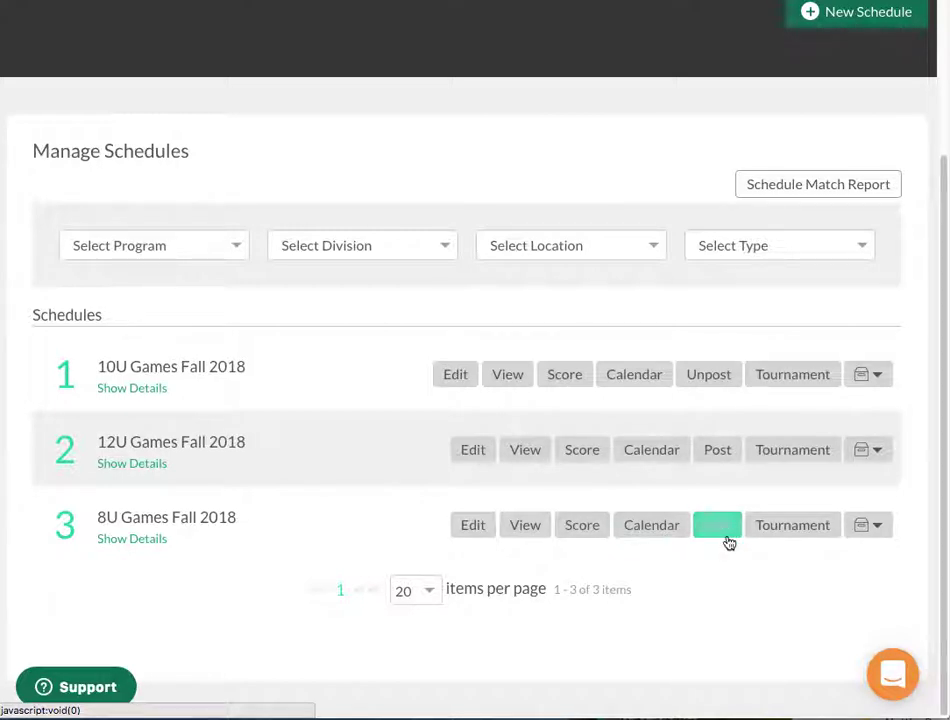
click(725, 455)
Post the 12U and 8U Games Fall 2018 schedules, declining team notification emails both times.
click(337, 418)
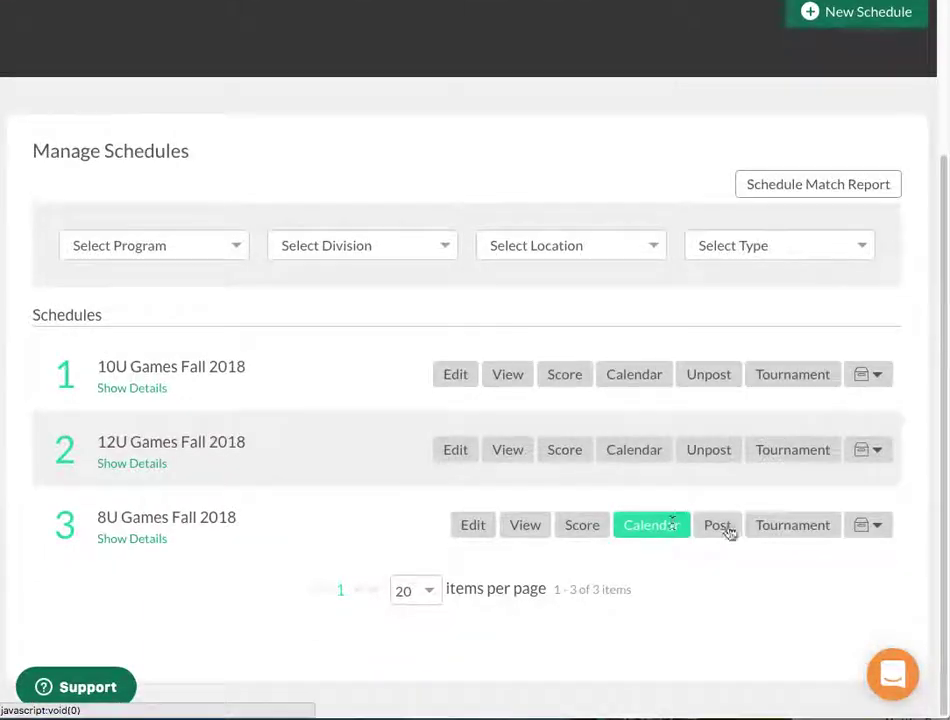
click(733, 530)
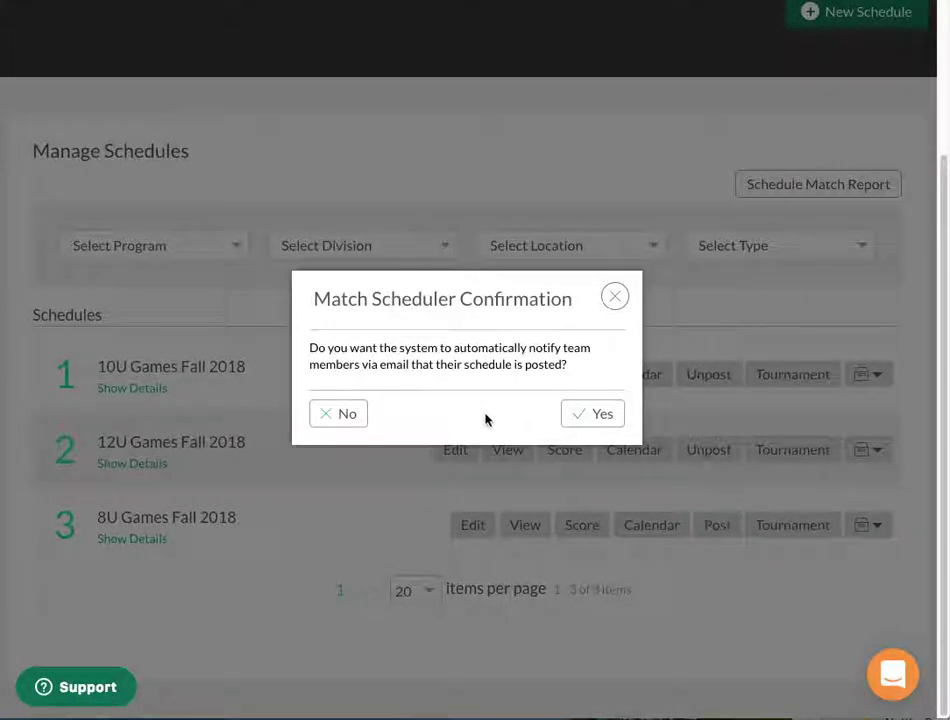
click(357, 418)
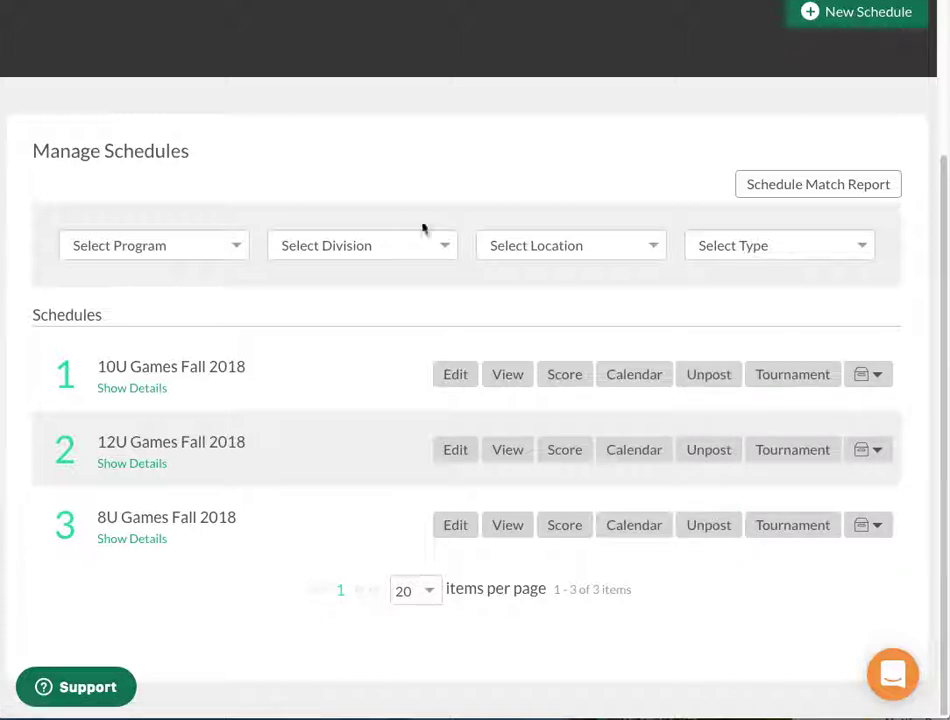
scroll(440, 245, up, 2)
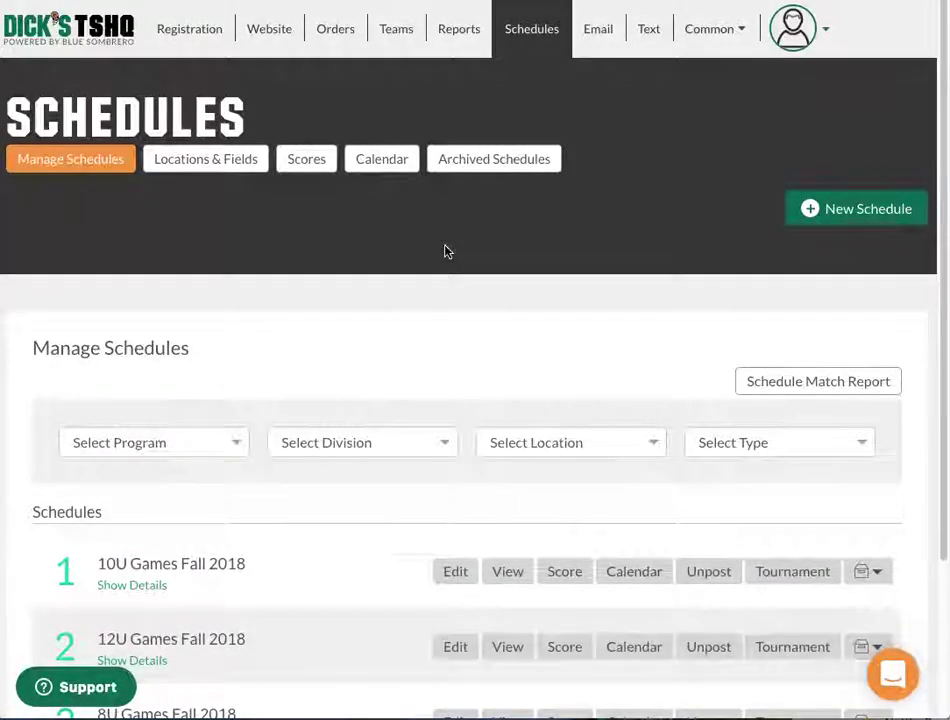